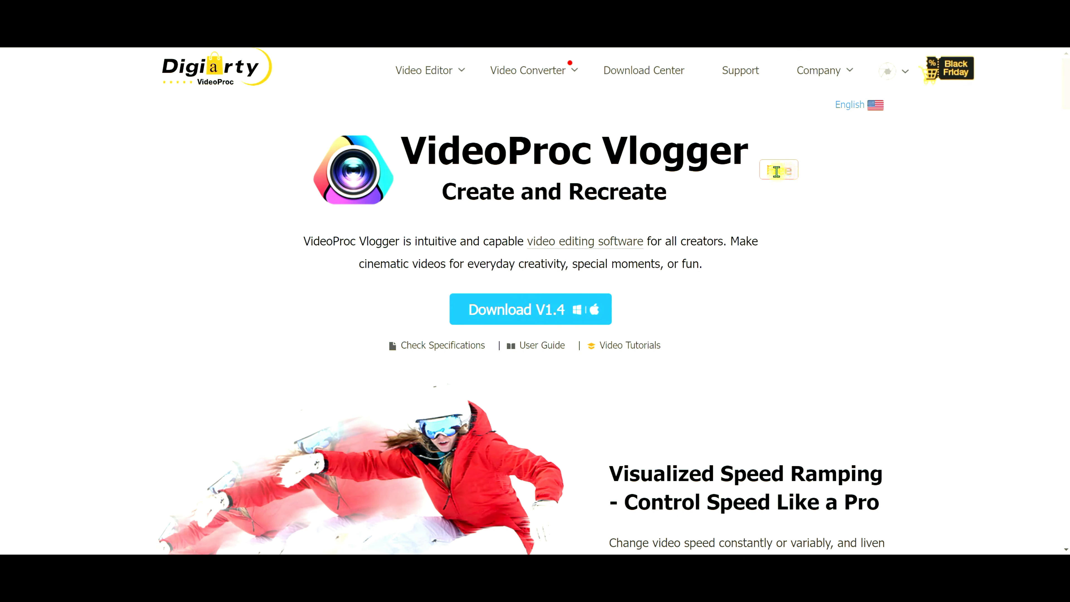
Review the VideoProc Vlogger page's sections on speed ramping, motion effects, and color grading and correction.
scroll(783, 274, down, 5)
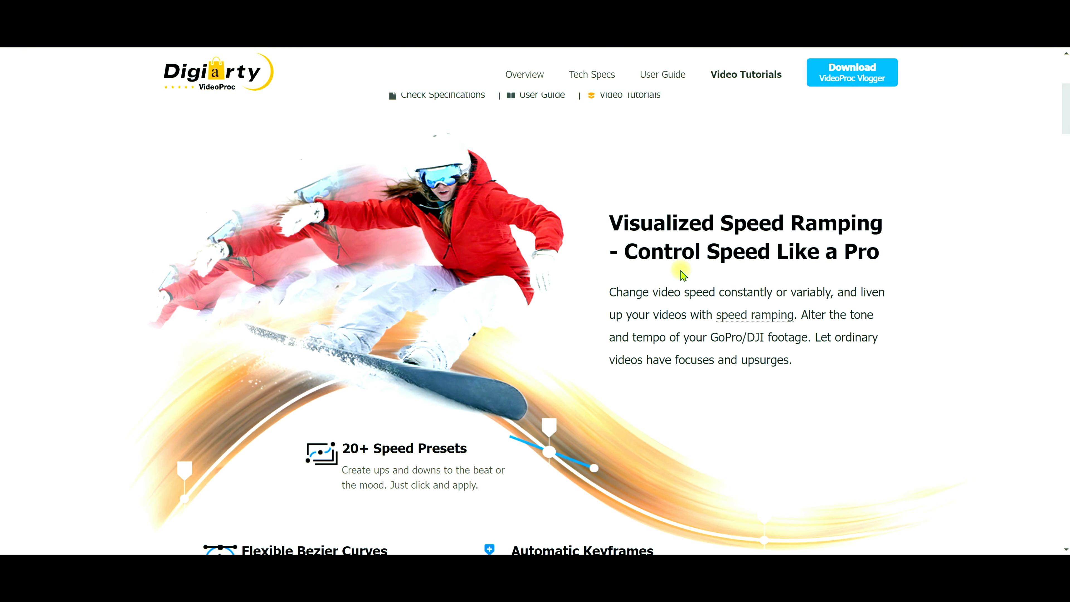
scroll(717, 301, down, 3)
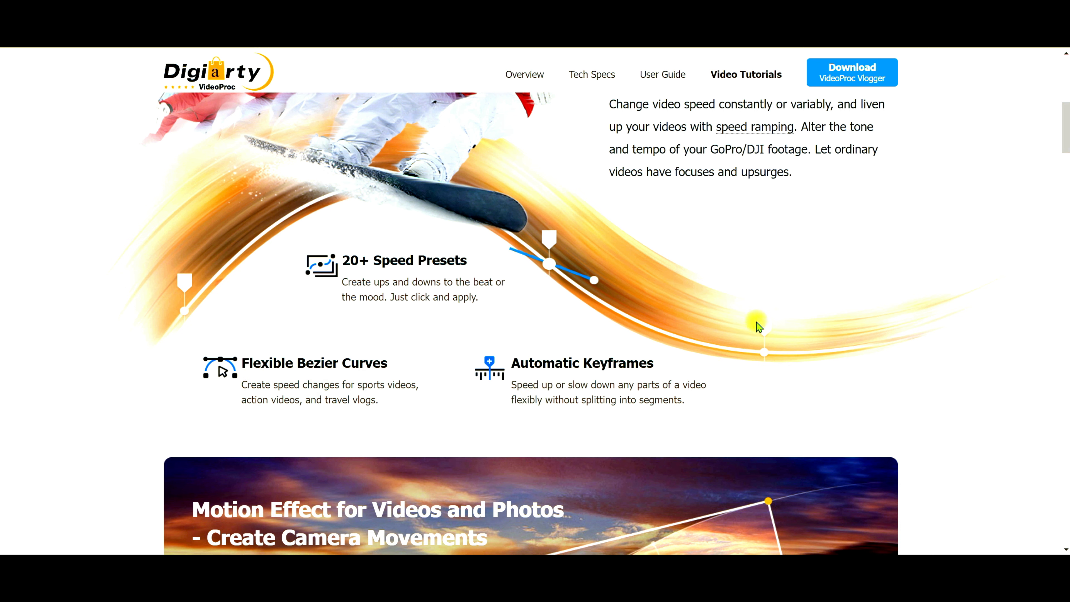
scroll(748, 325, down, 6)
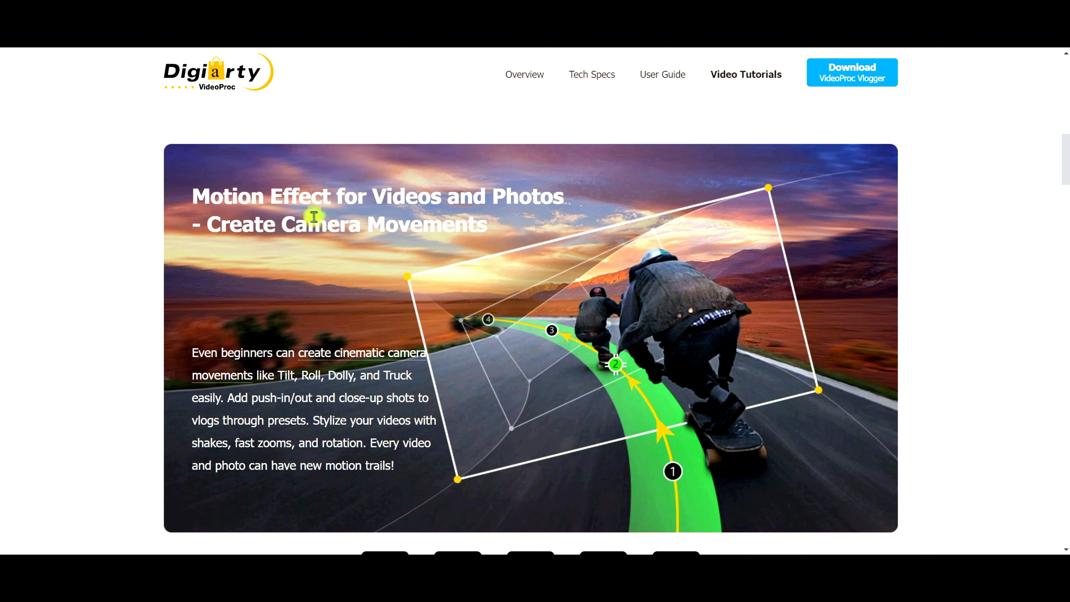
scroll(491, 292, down, 3)
scroll(488, 291, down, 3)
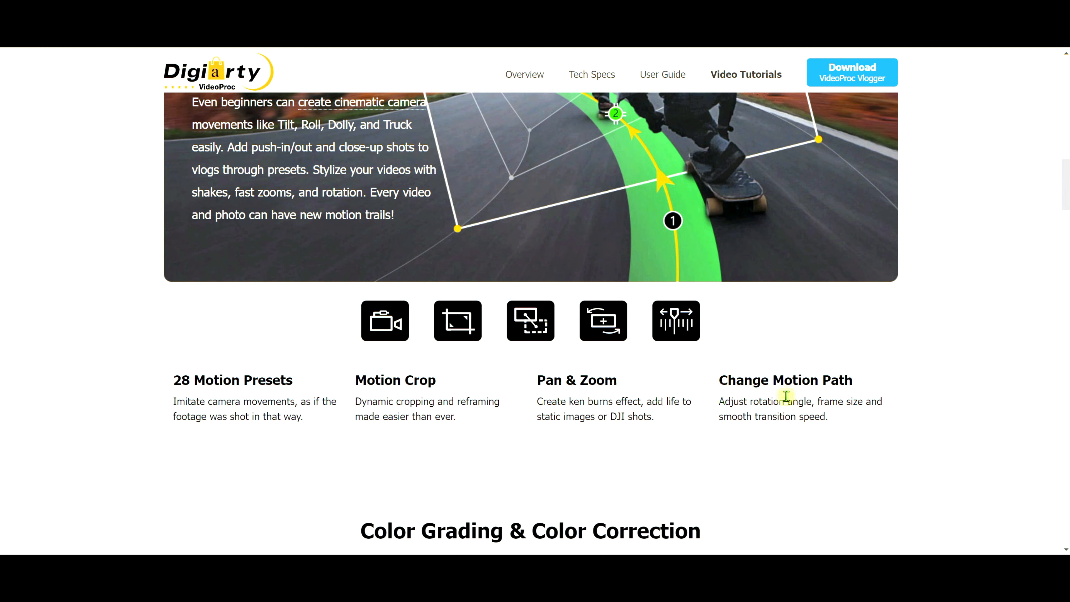
scroll(814, 382, down, 2)
scroll(860, 373, down, 6)
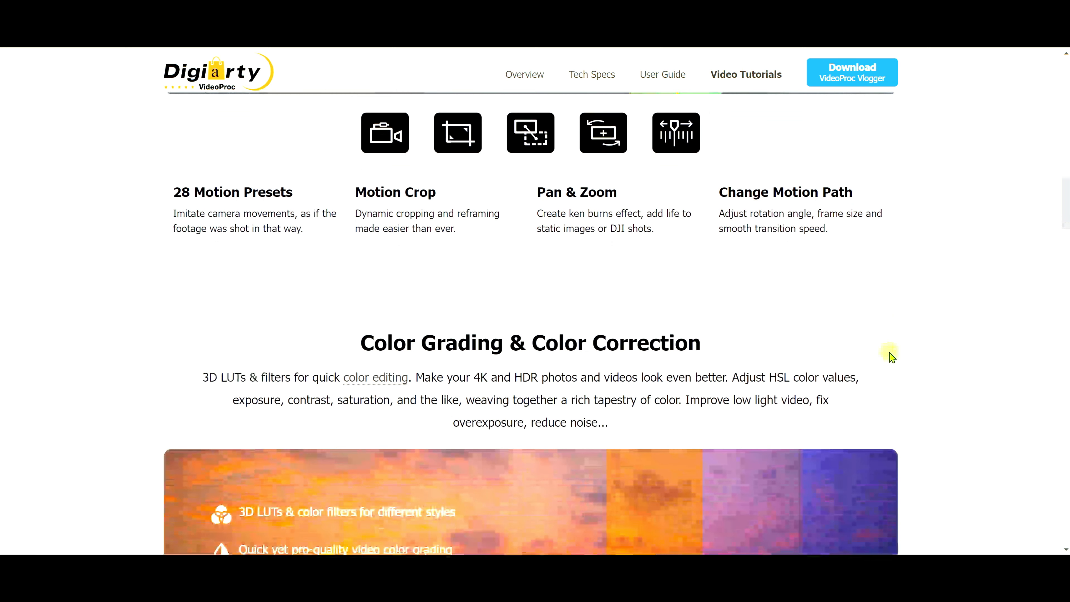
scroll(889, 345, down, 1)
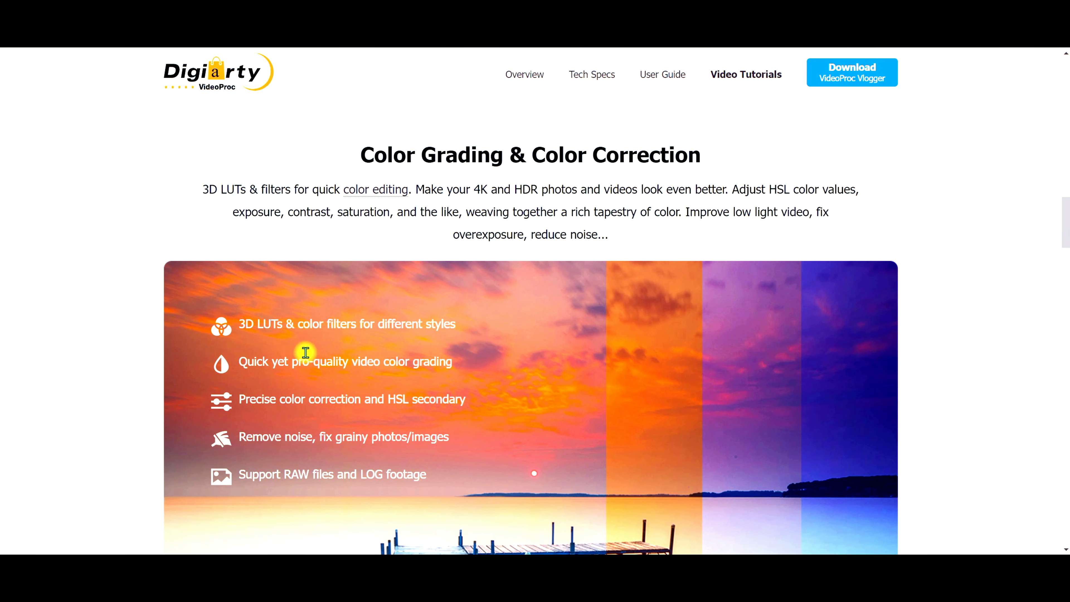
scroll(512, 322, down, 4)
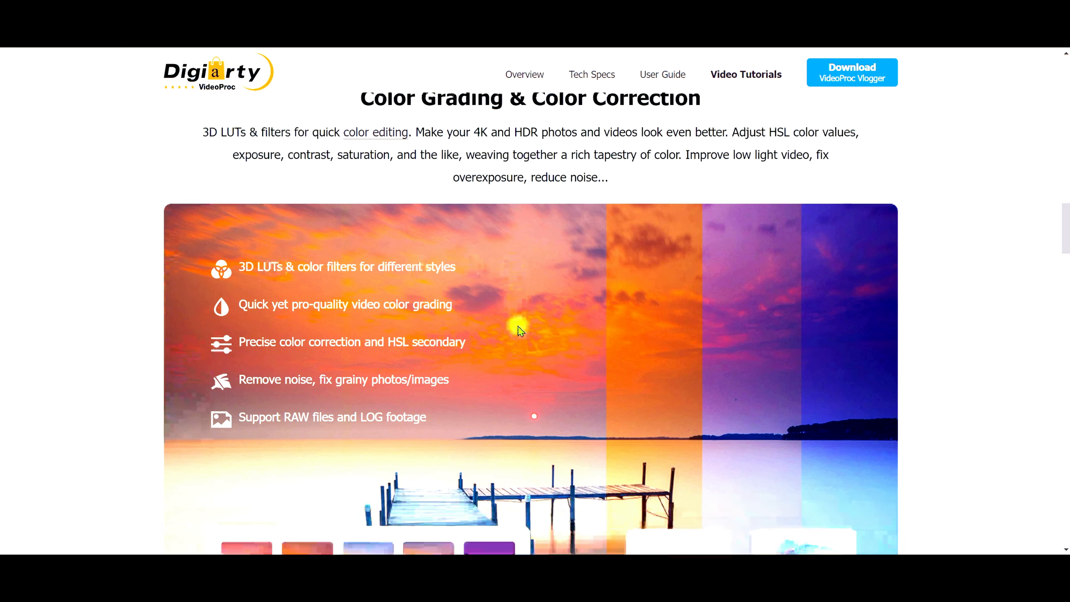
scroll(512, 323, down, 7)
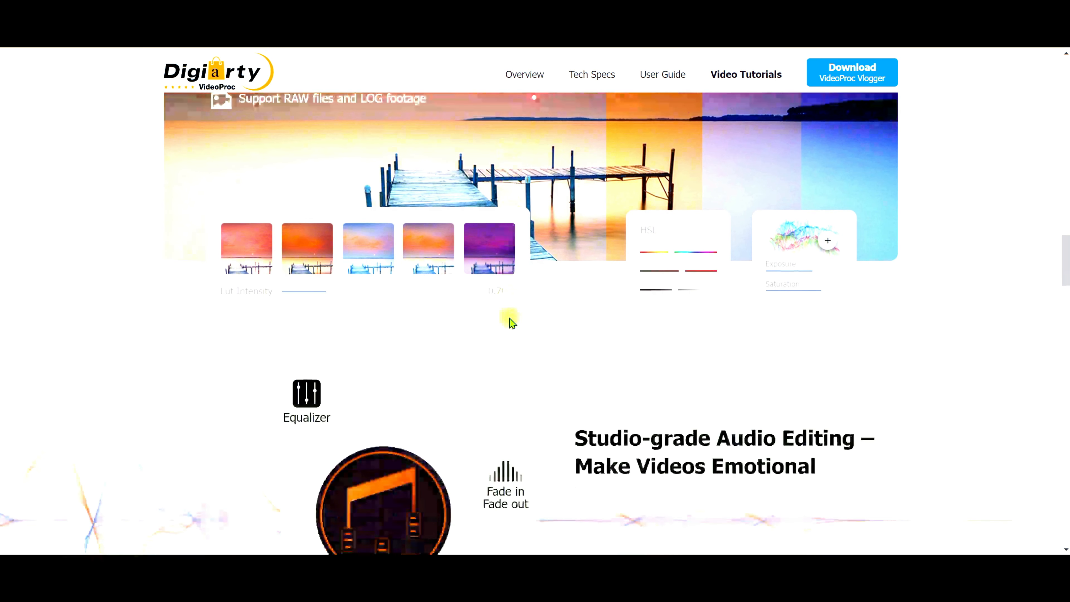
Examine the page's audio editing, additional features, media recommendations, learning and support, and news sections.
scroll(497, 322, down, 1)
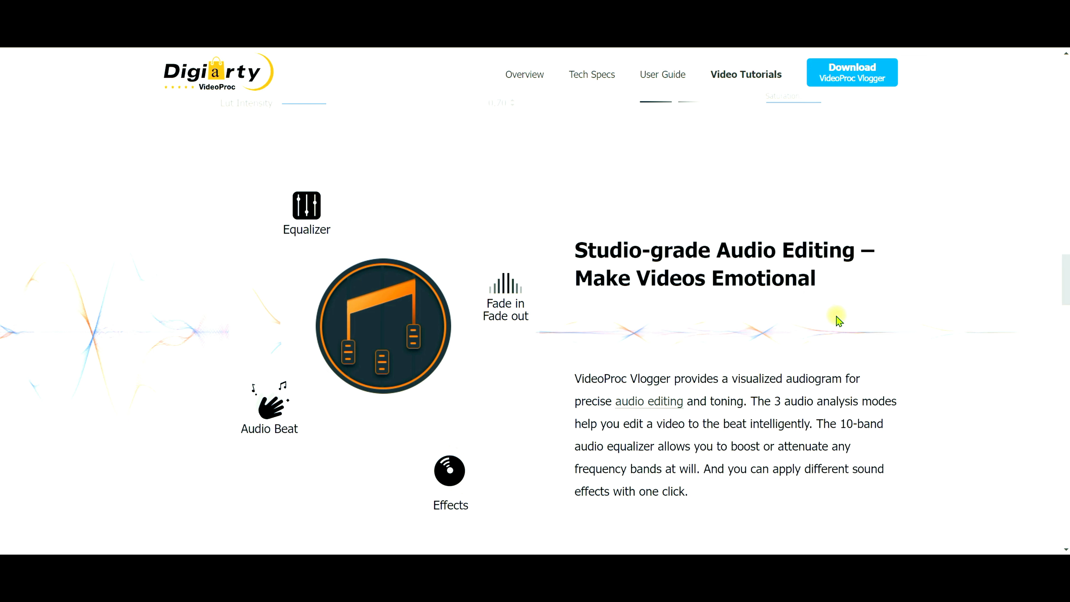
scroll(295, 390, down, 3)
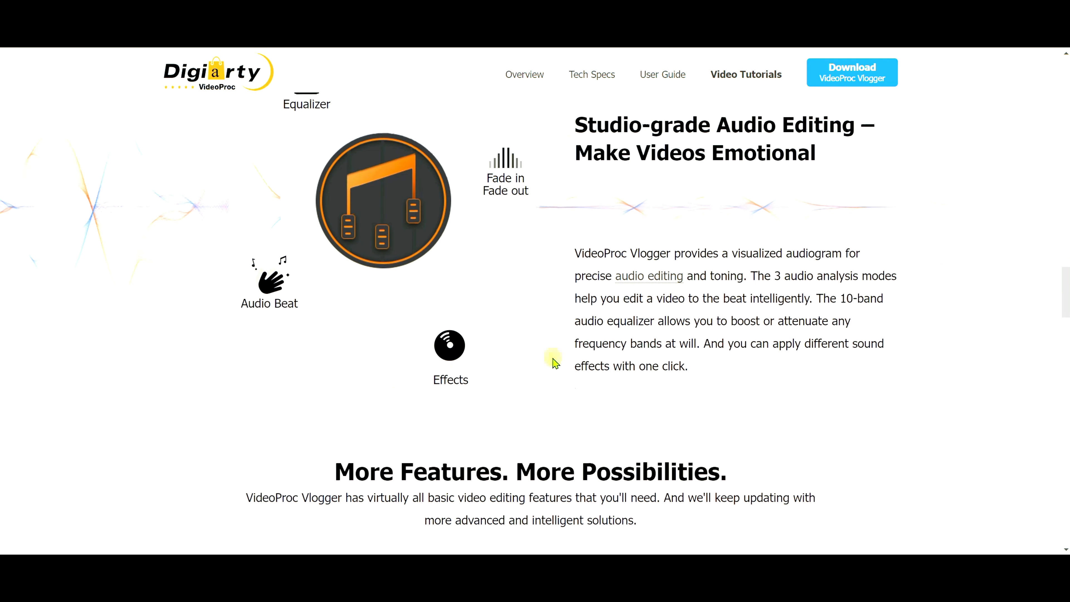
scroll(565, 362, down, 4)
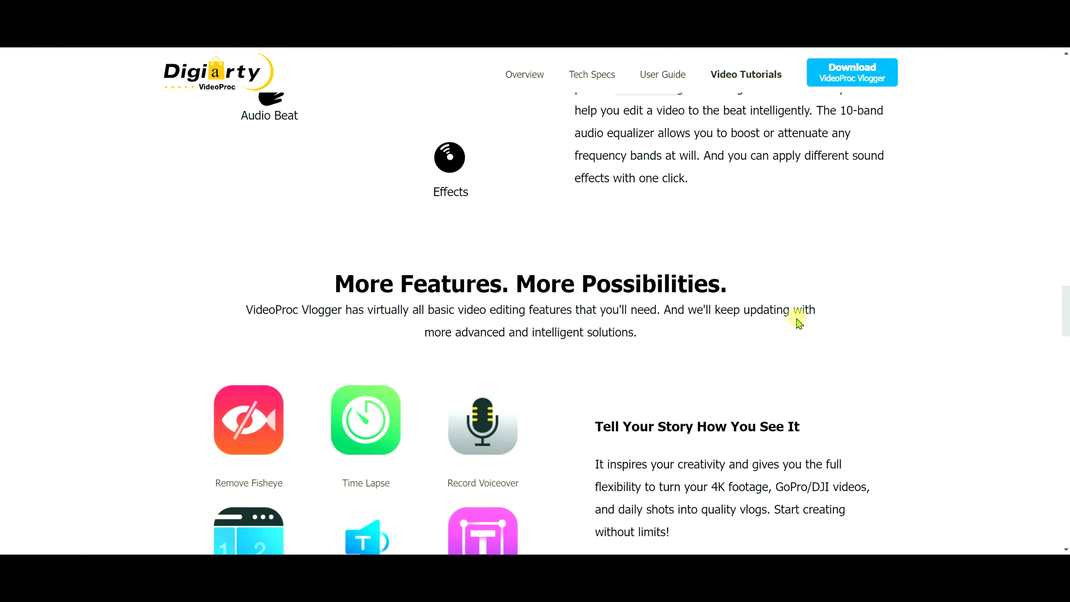
scroll(810, 311, down, 3)
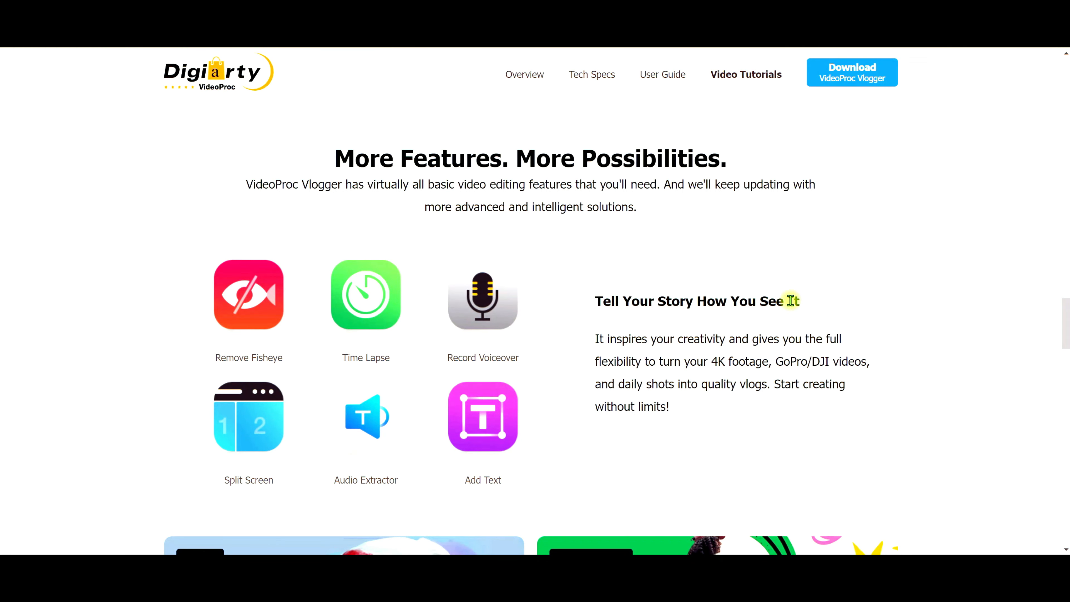
scroll(797, 295, down, 1)
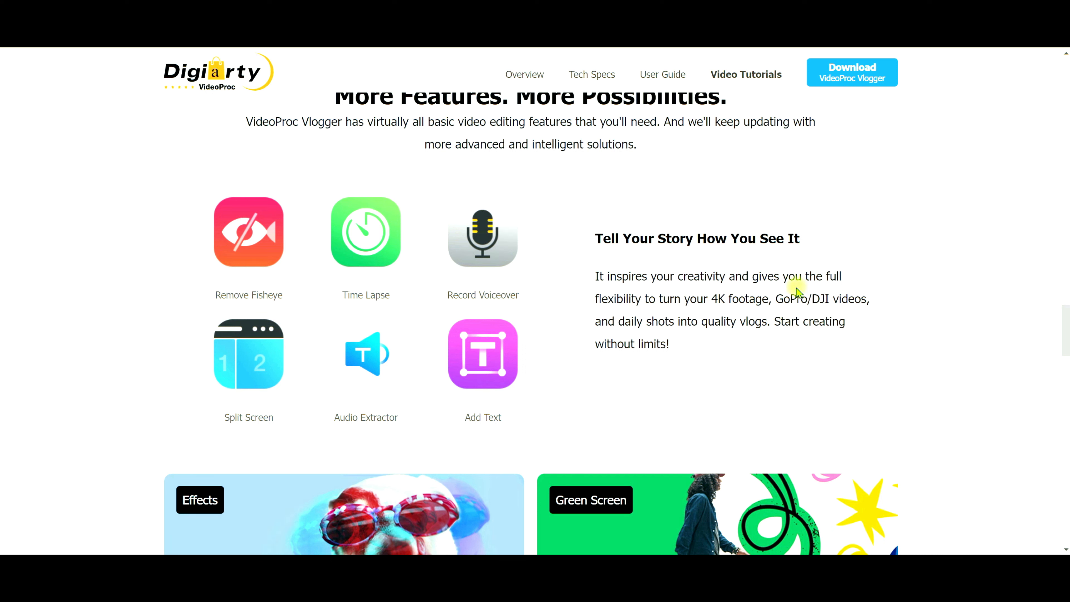
scroll(860, 313, down, 7)
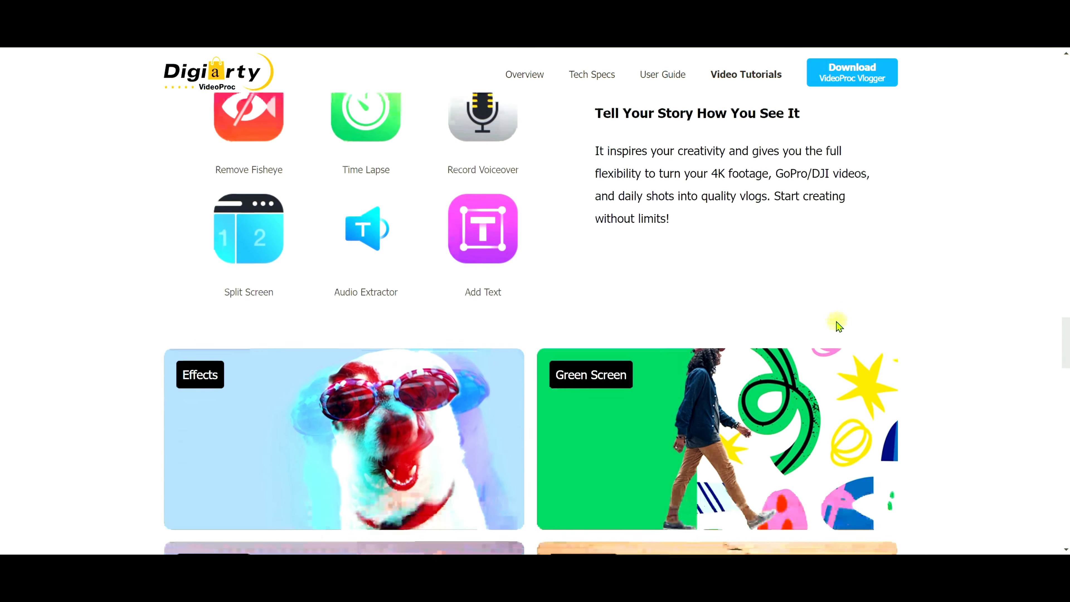
scroll(1006, 358, down, 10)
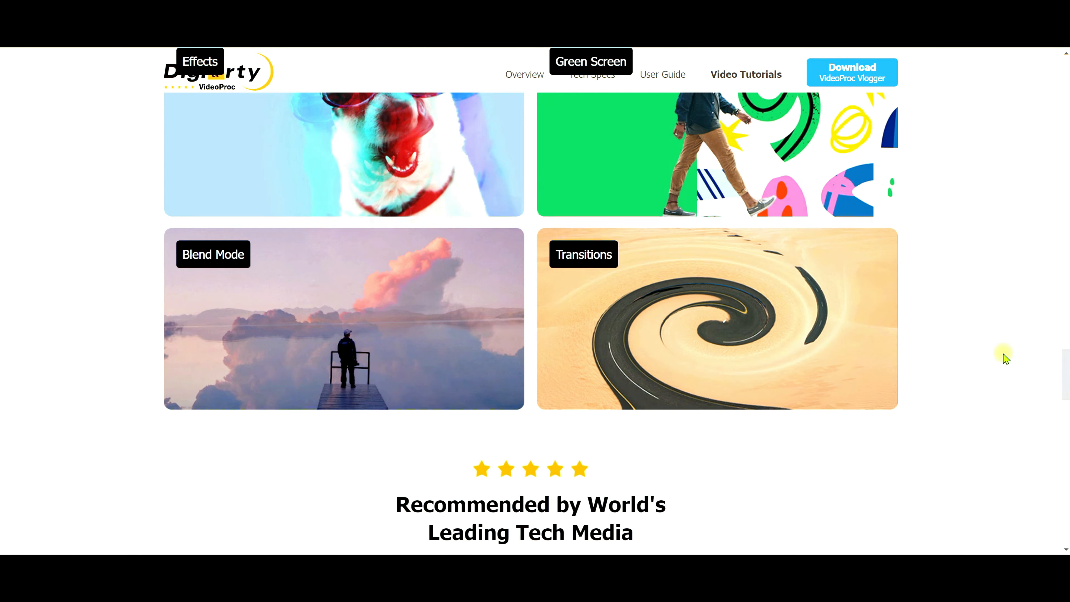
scroll(991, 349, down, 9)
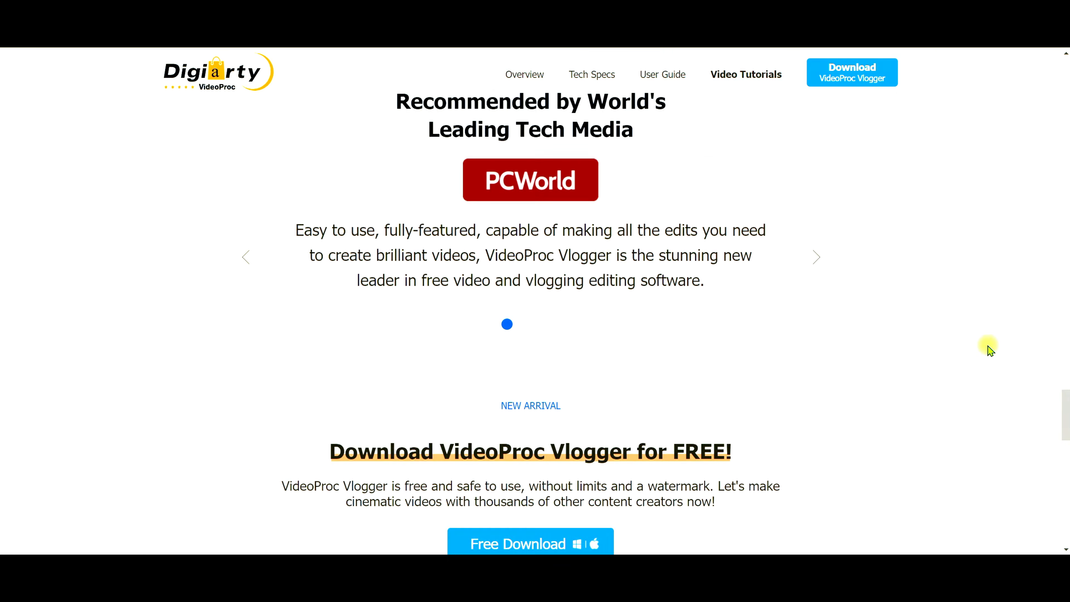
scroll(990, 350, down, 8)
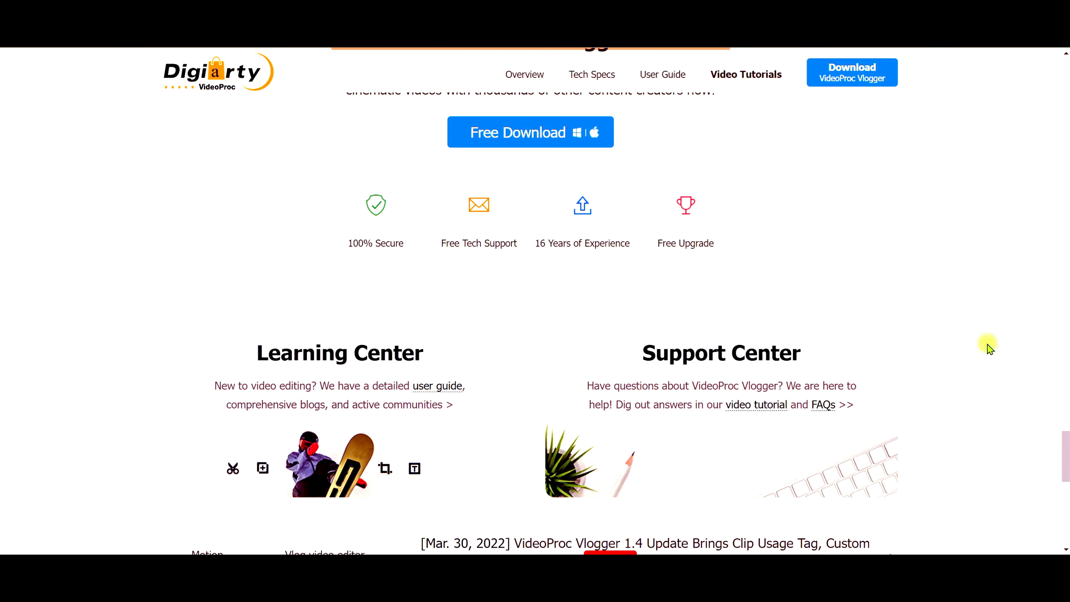
scroll(989, 344, down, 2)
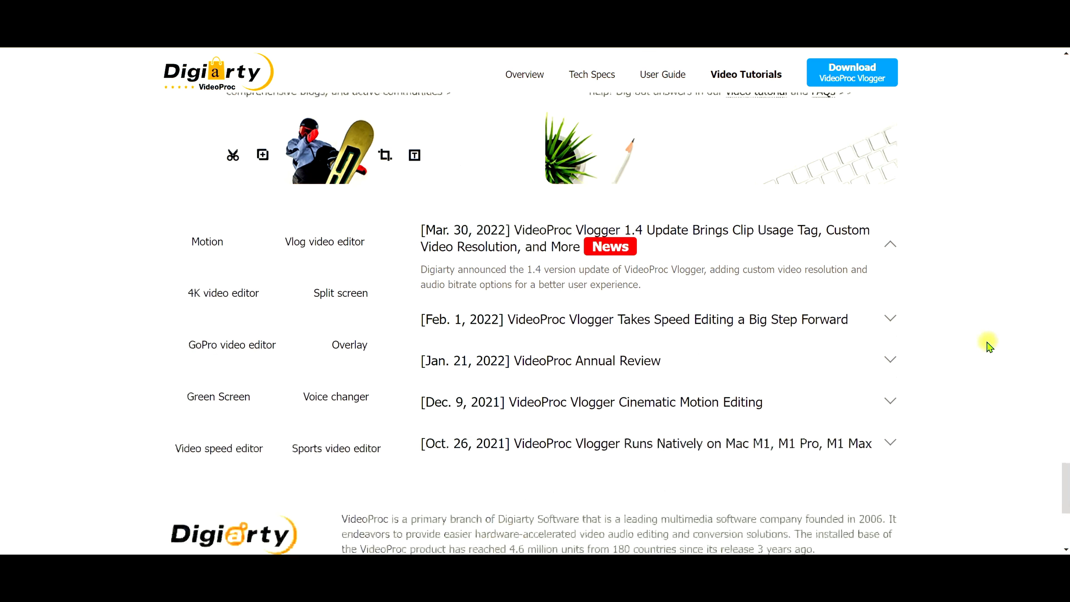
Download VideoProc Vlogger V1.4 from the product page's main section and dismiss the thank-you message.
drag(1067, 484, 1066, 75)
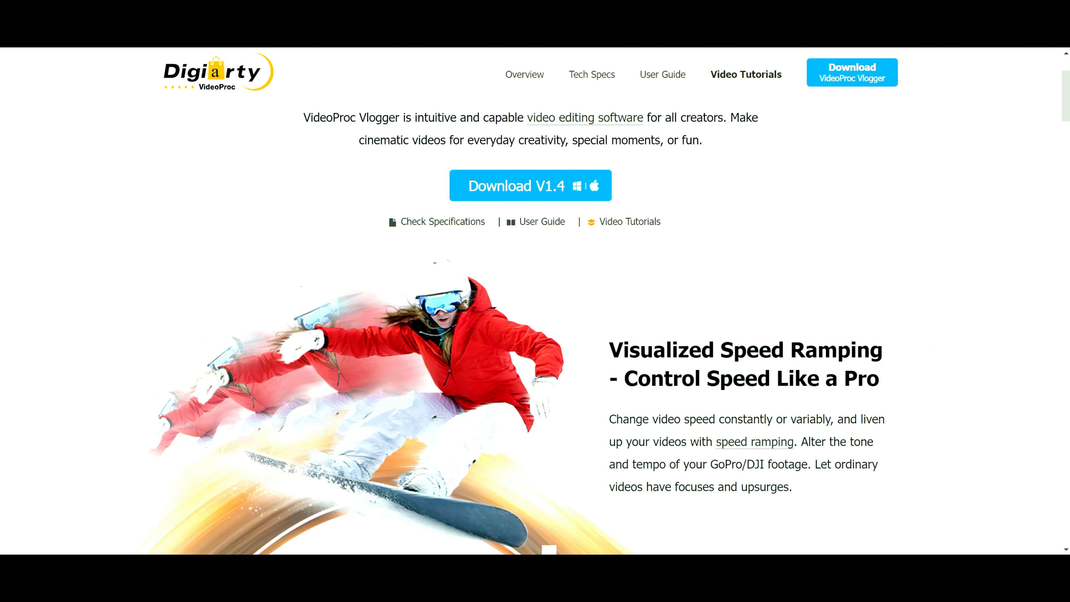
mouse_move(639, 569)
scroll(855, 279, up, 3)
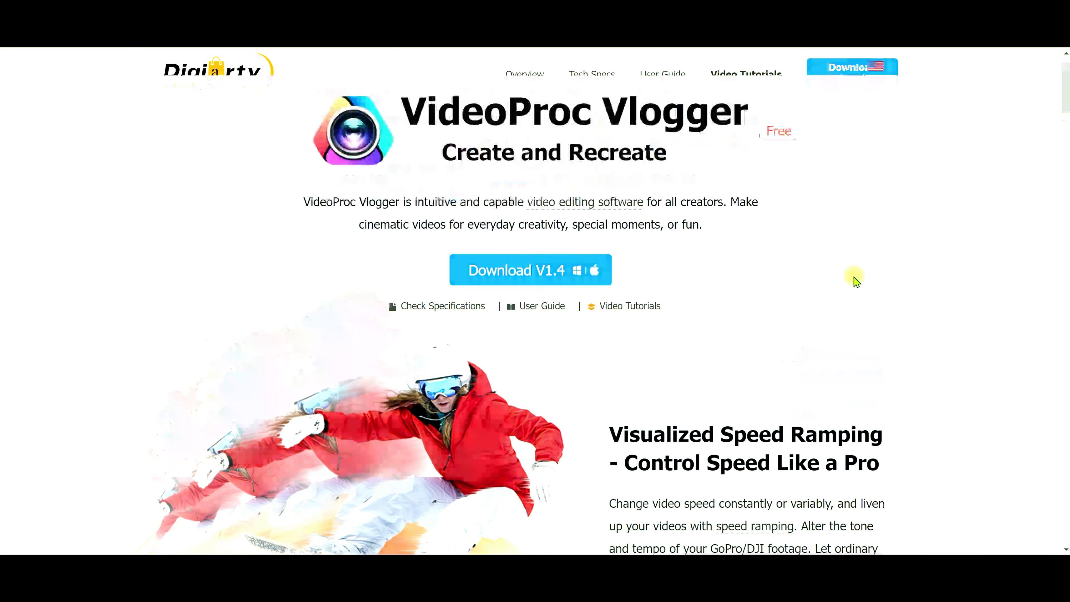
click(531, 309)
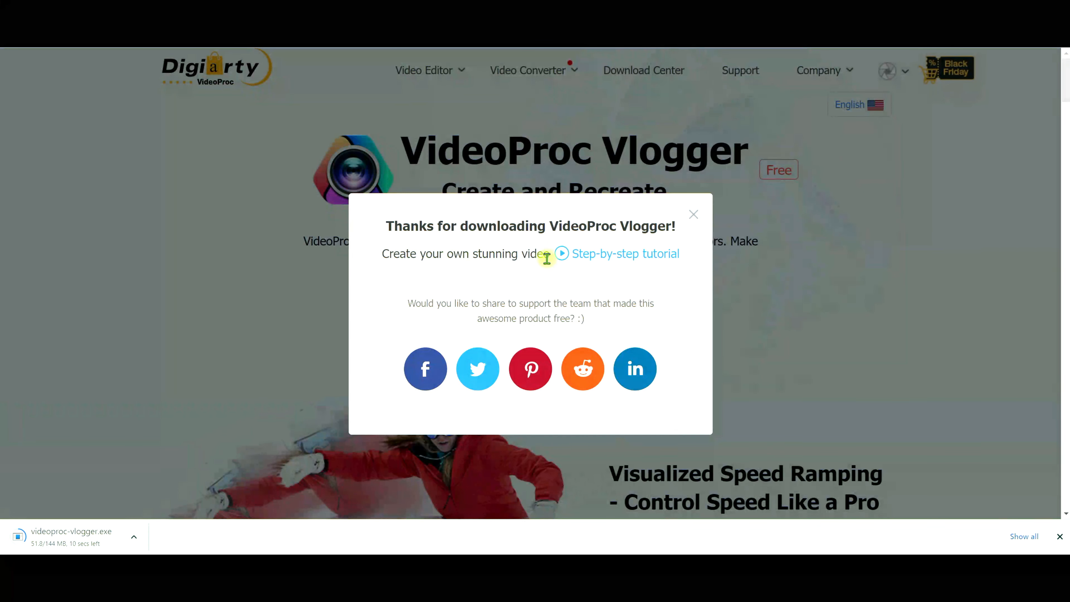
click(697, 217)
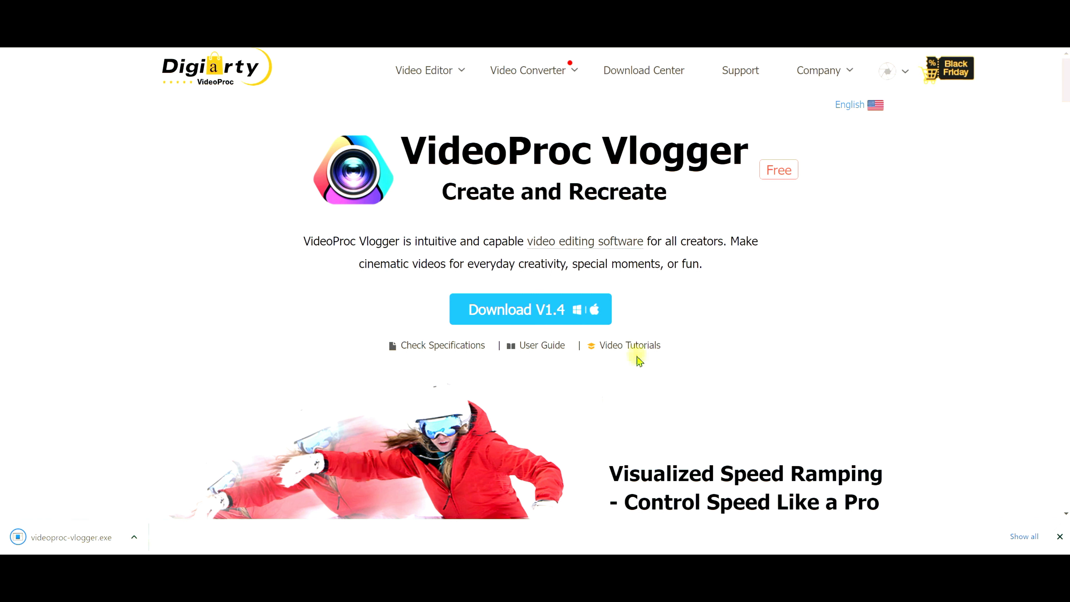
Look through the product page's feature descriptions again, from speed ramping down to the Learning Center and Support Center.
scroll(724, 314, down, 3)
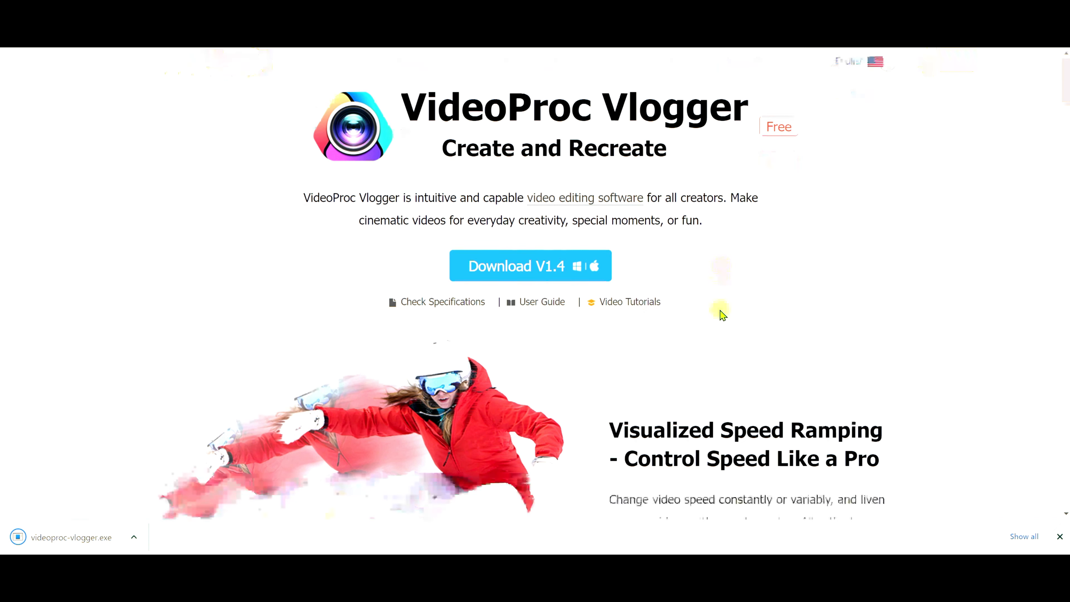
scroll(713, 316, down, 1)
scroll(697, 319, down, 2)
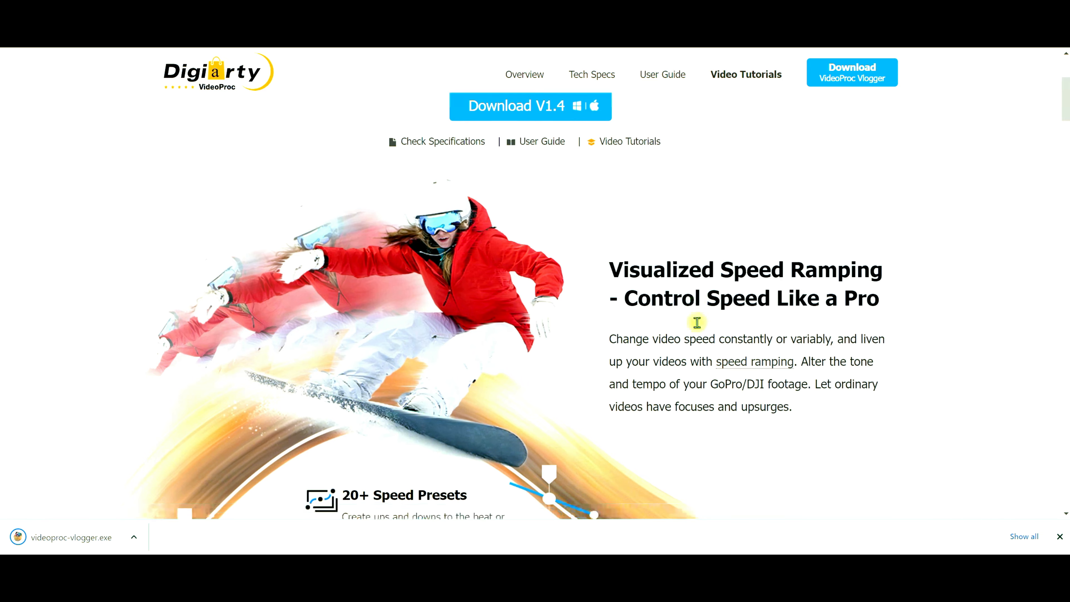
scroll(797, 297, down, 1)
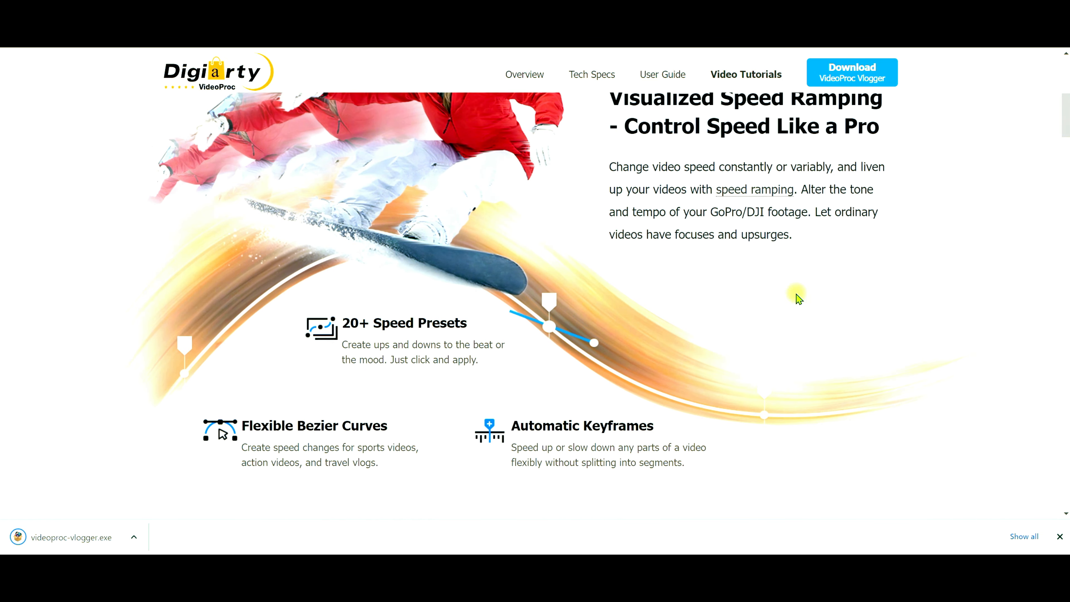
scroll(777, 293, down, 1)
scroll(780, 295, down, 2)
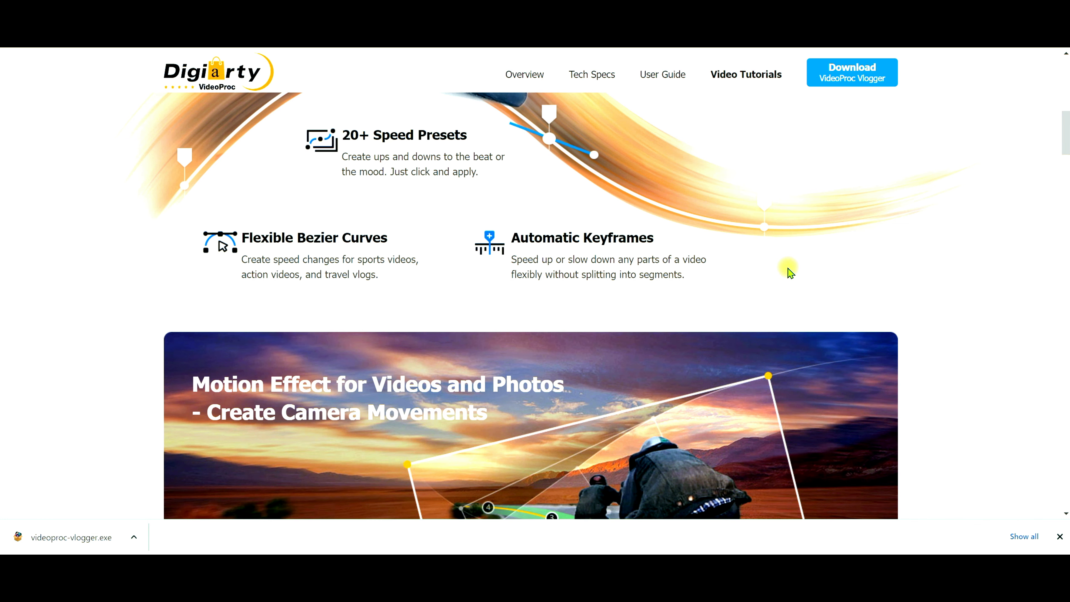
scroll(789, 272, down, 4)
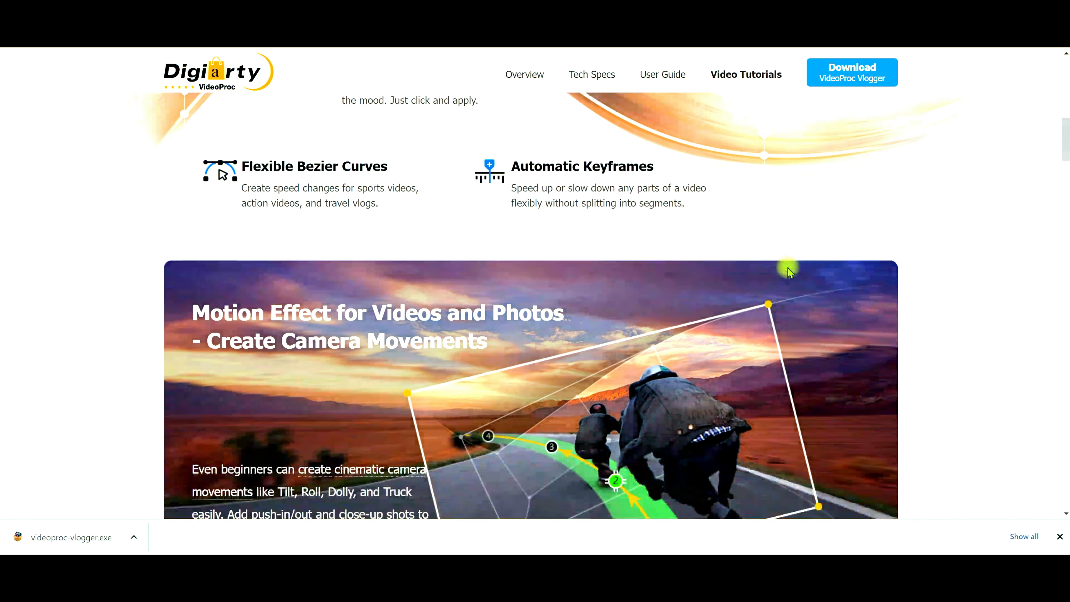
scroll(789, 272, down, 3)
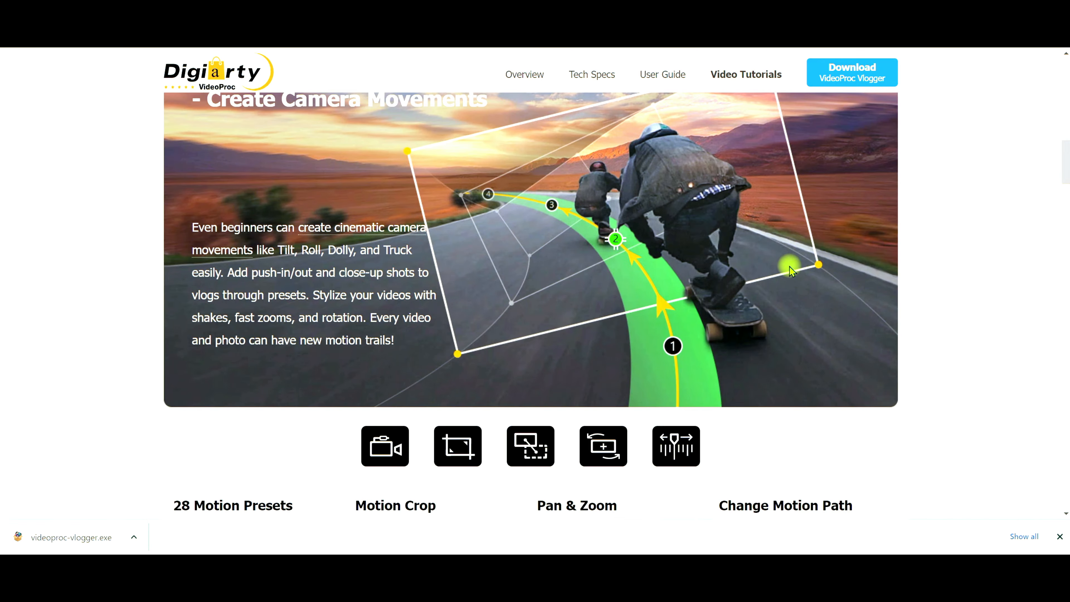
scroll(777, 272, down, 3)
scroll(772, 291, down, 3)
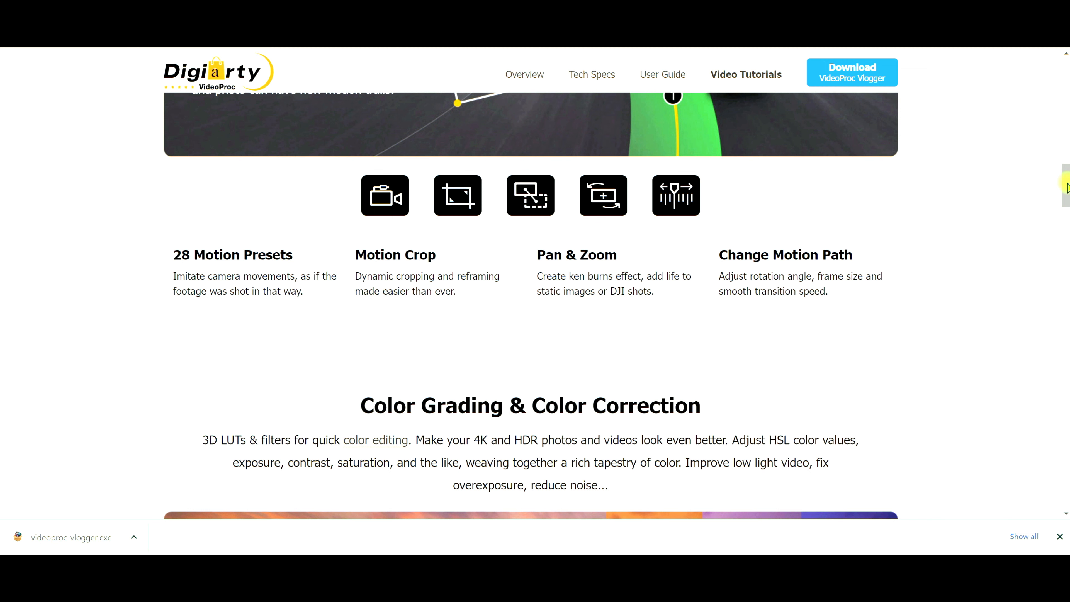
drag(1067, 186, 1066, 288)
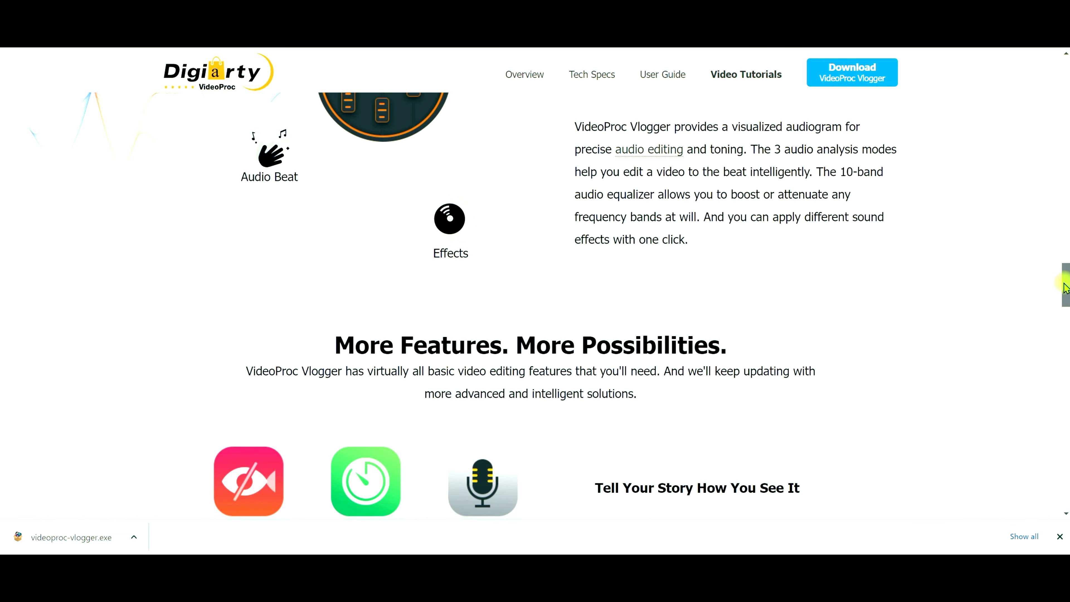
drag(1066, 289, 1060, 430)
scroll(870, 315, down, 1)
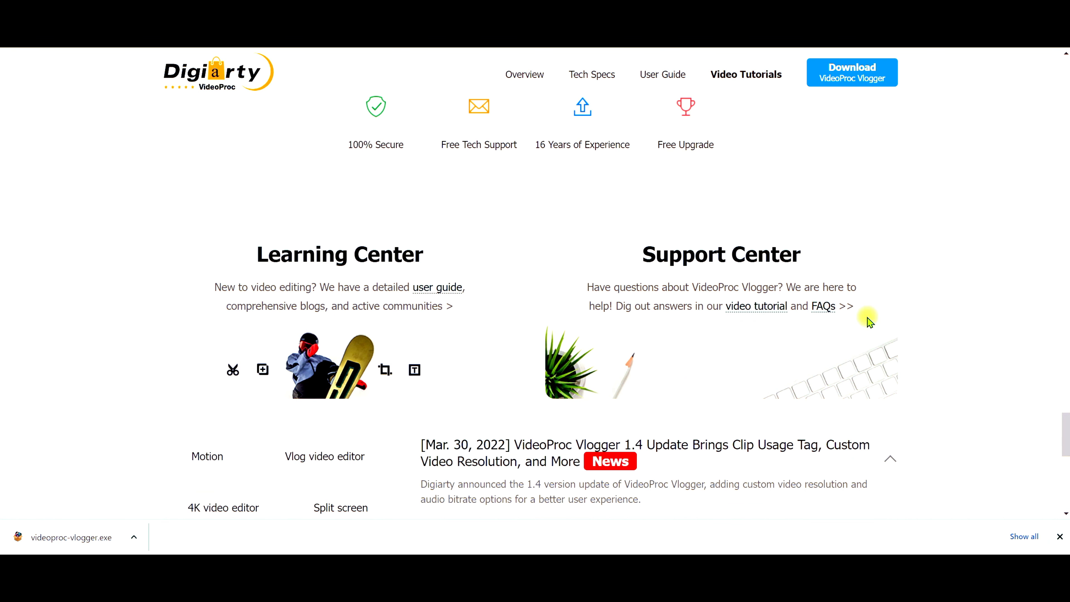
scroll(864, 319, up, 1)
Launch the downloaded videoproc-vlogger.exe installer.
click(139, 542)
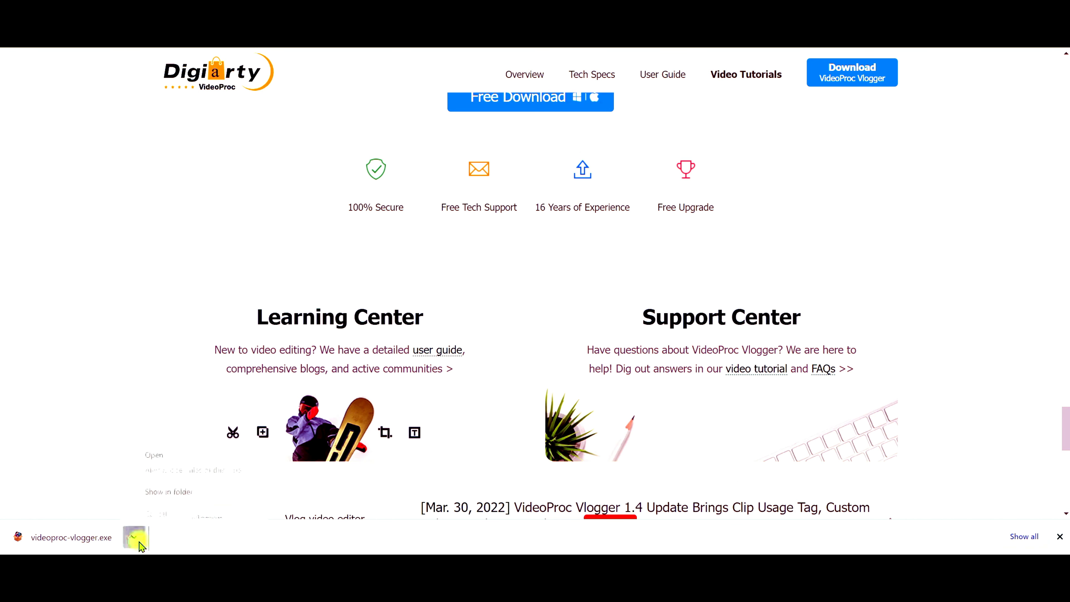
click(154, 455)
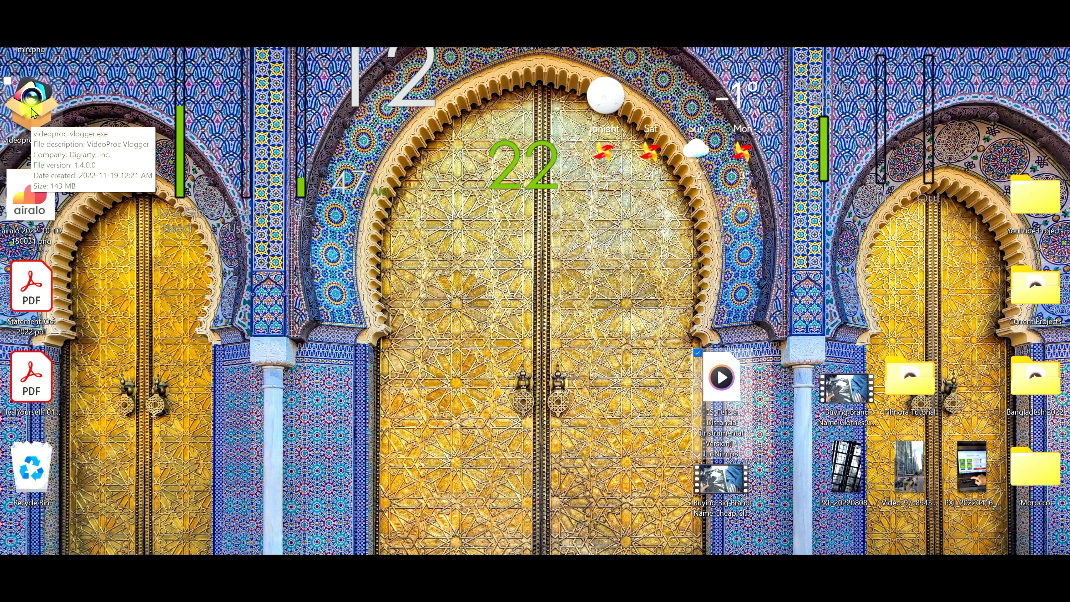
click(31, 111)
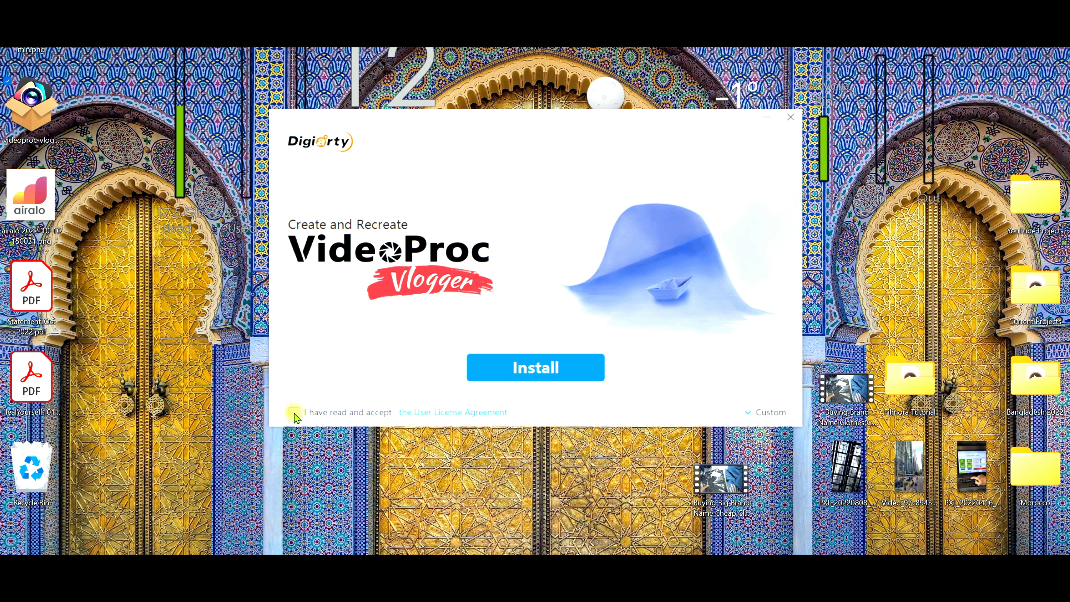
Accept the User License Agreement in the installer and expand the custom installation options.
click(294, 412)
click(750, 414)
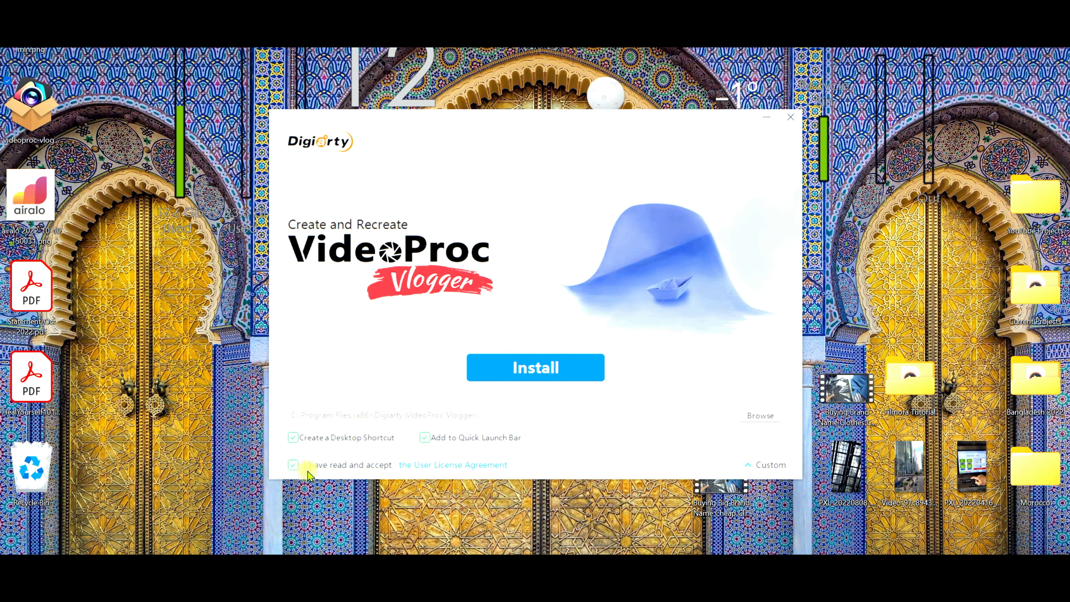
Collapse the custom installation options, install VideoProc Vlogger and launch the program.
click(765, 465)
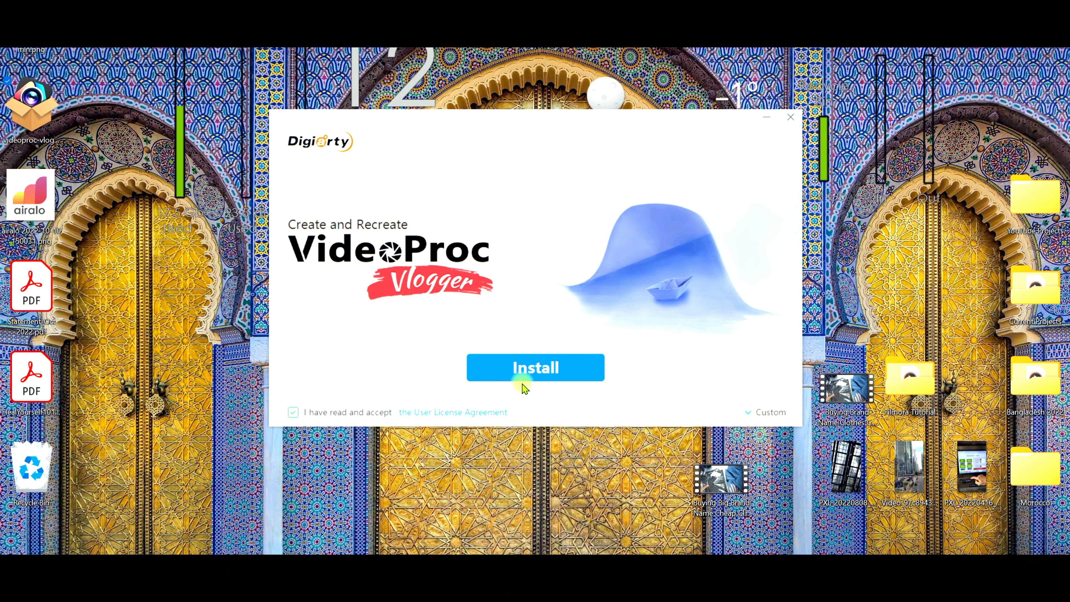
click(527, 367)
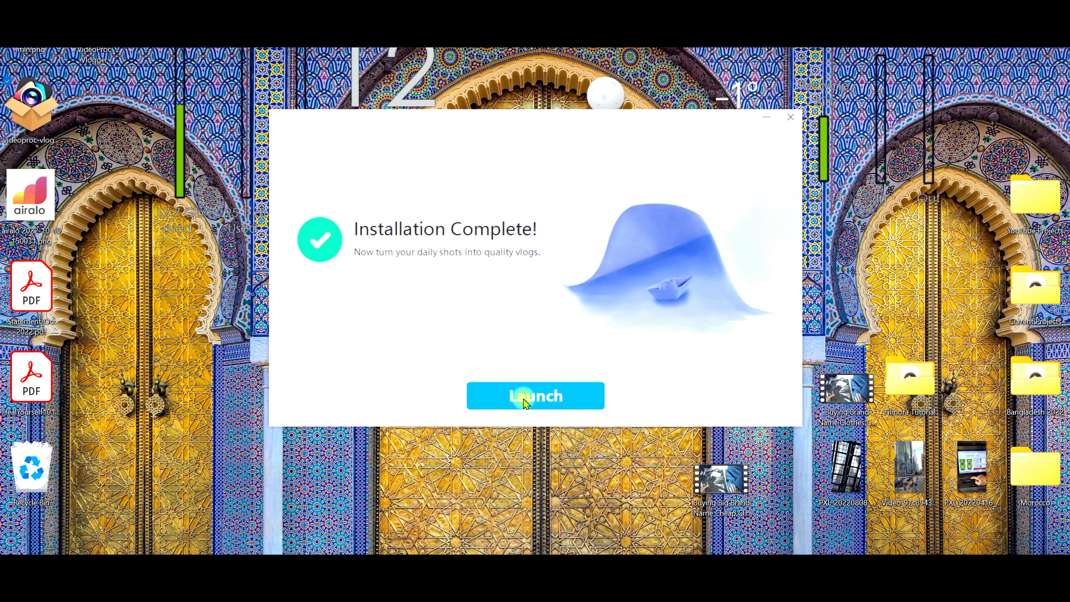
click(525, 403)
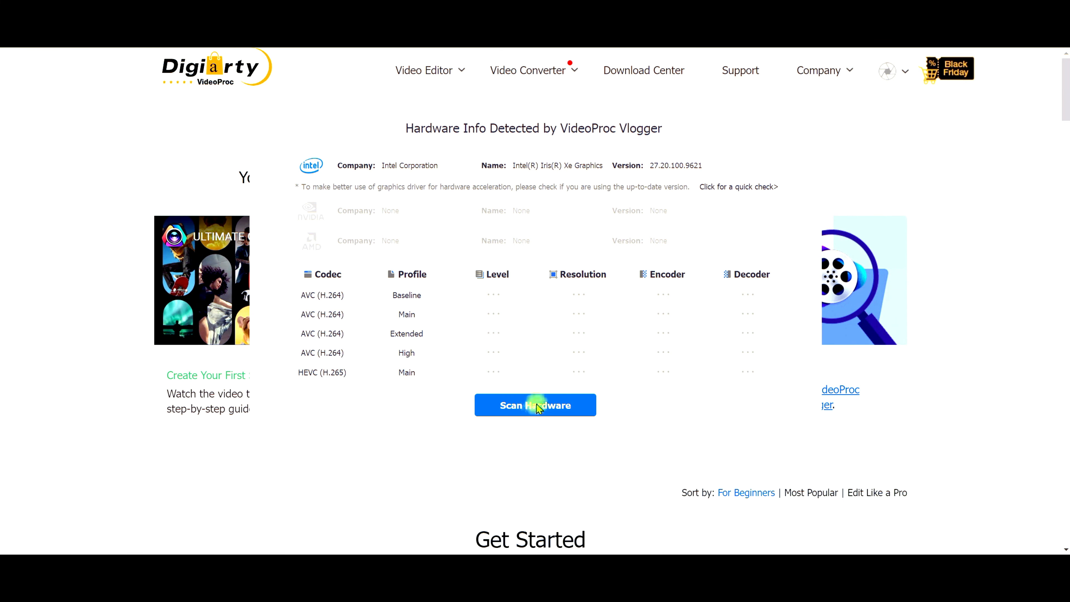
Run the hardware scan and create a new 3840 x 2160 (4K) project at 25 FPS.
click(504, 405)
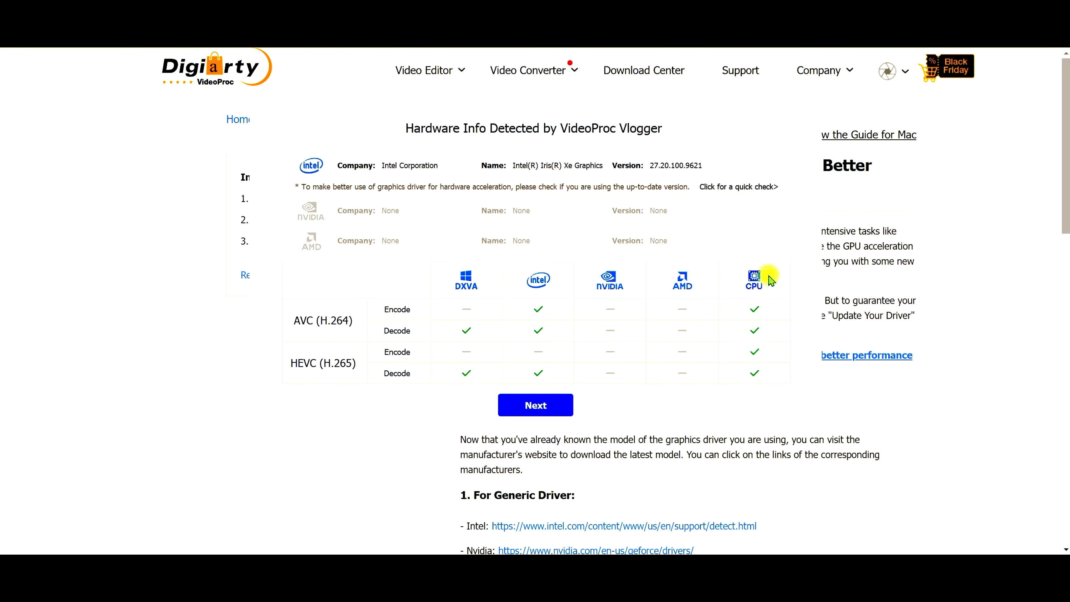
click(524, 403)
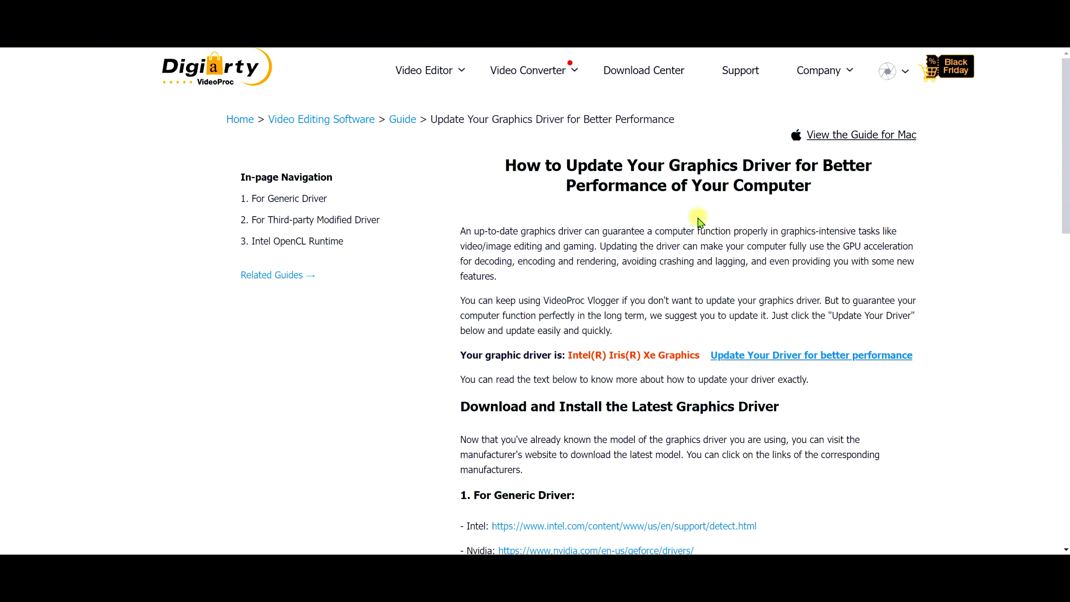
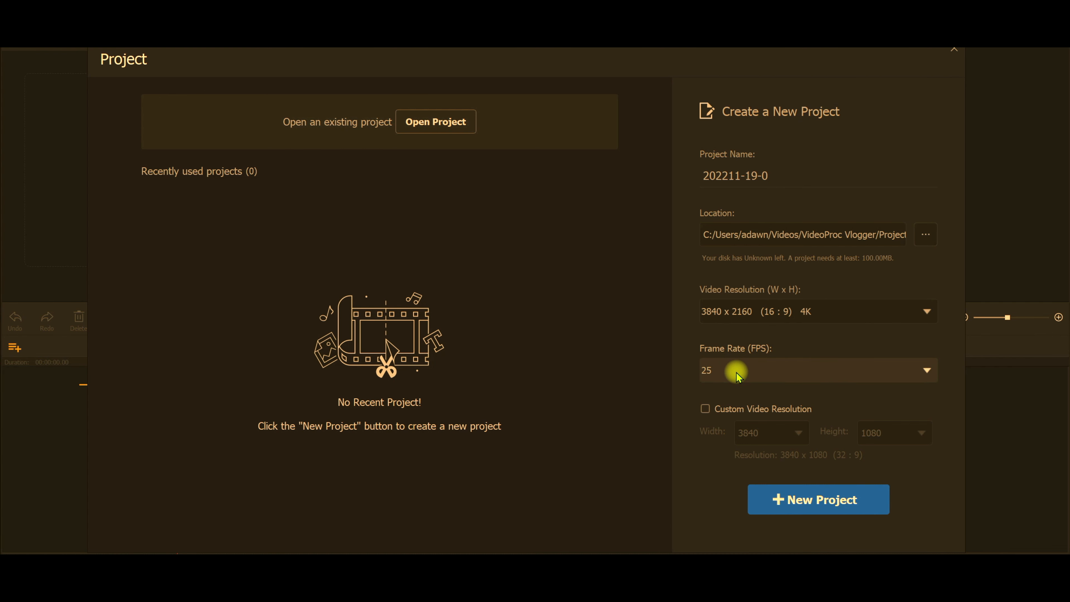
click(832, 506)
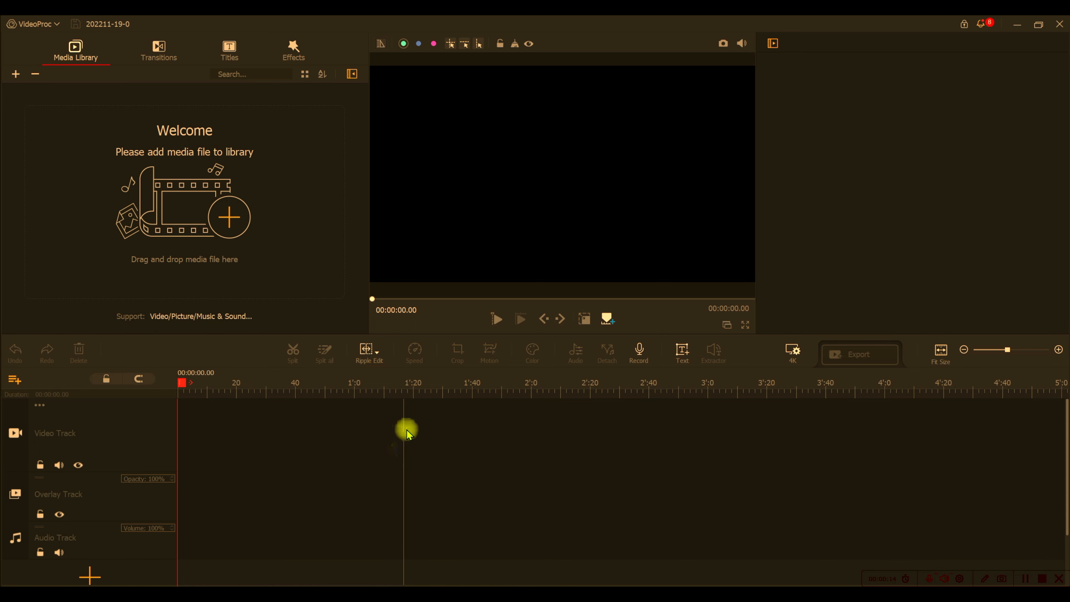
Import all the video and music files from the Filmora Tutorial folder on the Desktop into the media library.
click(228, 220)
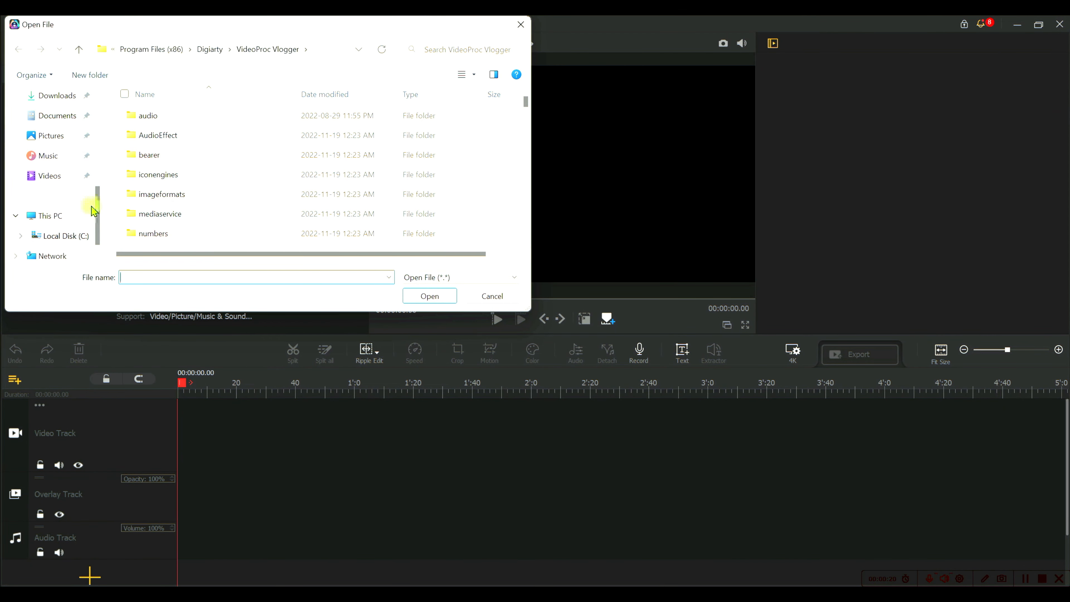
drag(98, 210, 100, 114)
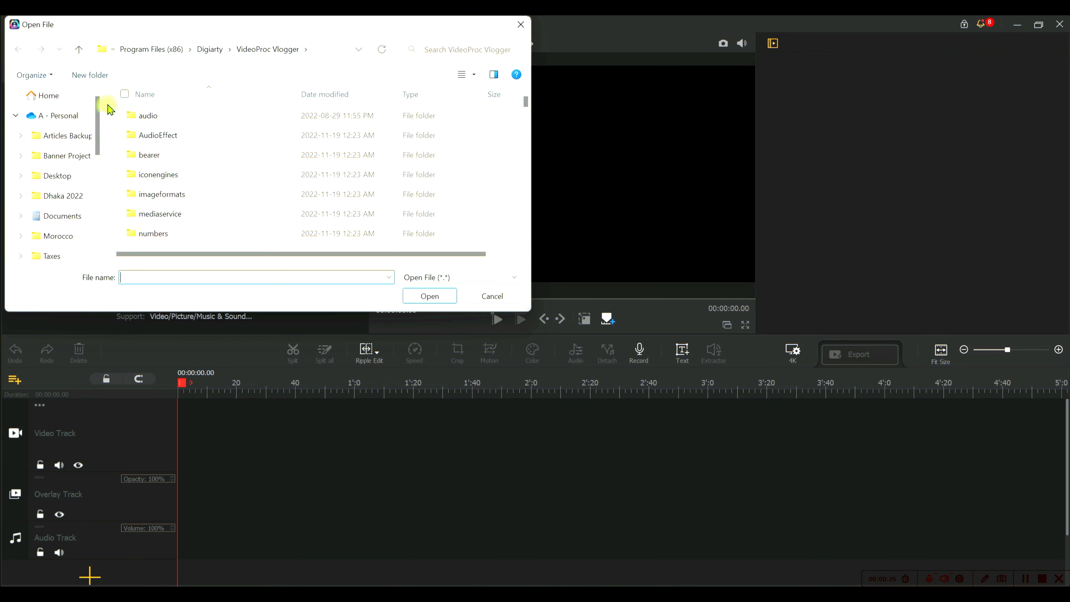
click(51, 98)
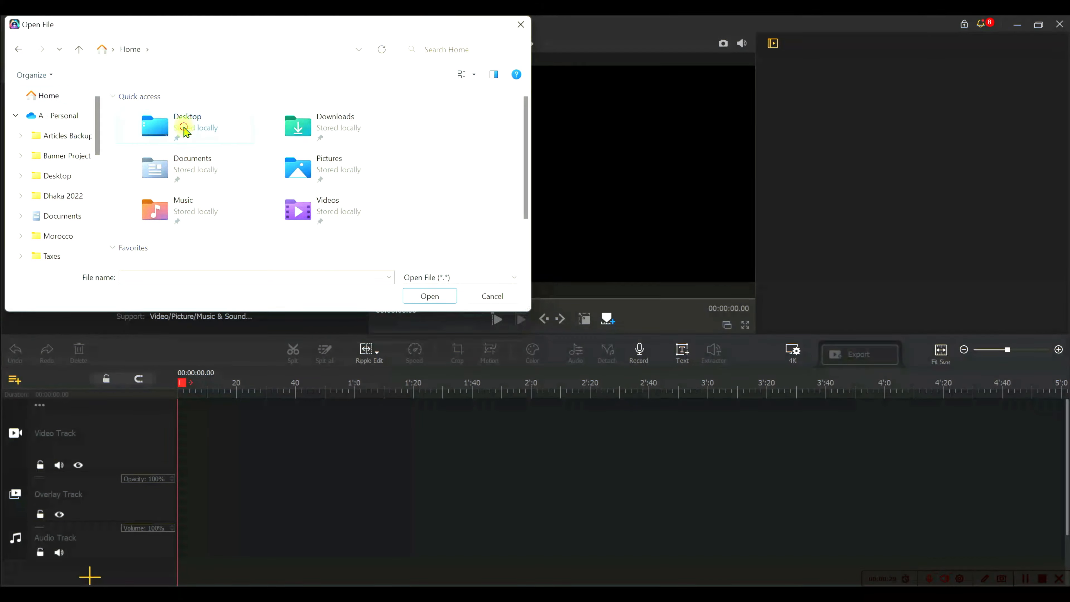
double_click(185, 126)
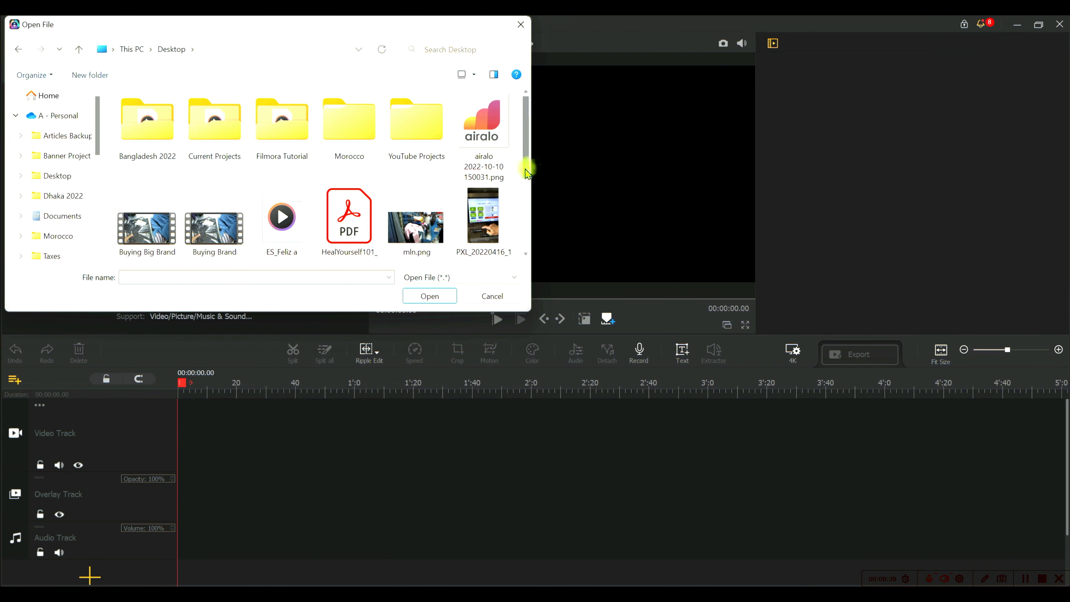
double_click(286, 127)
drag(362, 213, 145, 113)
click(430, 296)
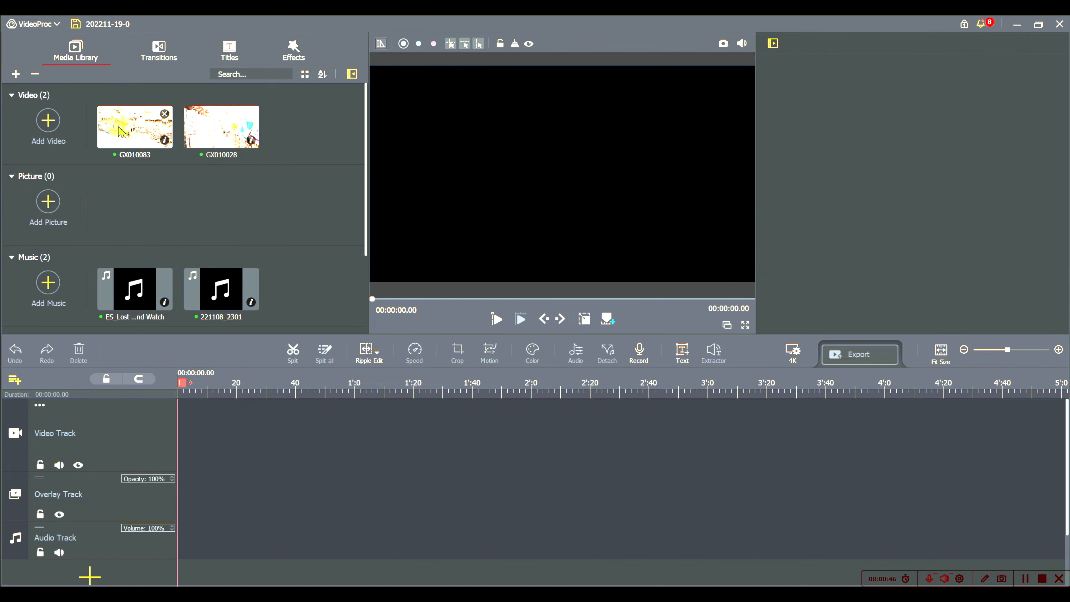
Preview the GX010083 and GX010028 video clips from the media library.
double_click(123, 135)
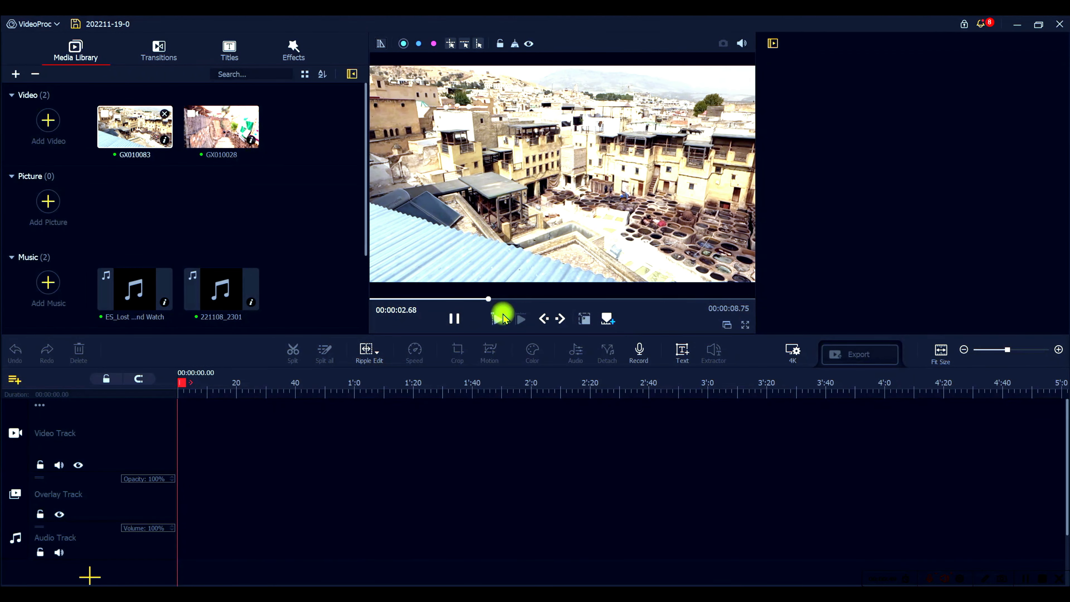
click(455, 319)
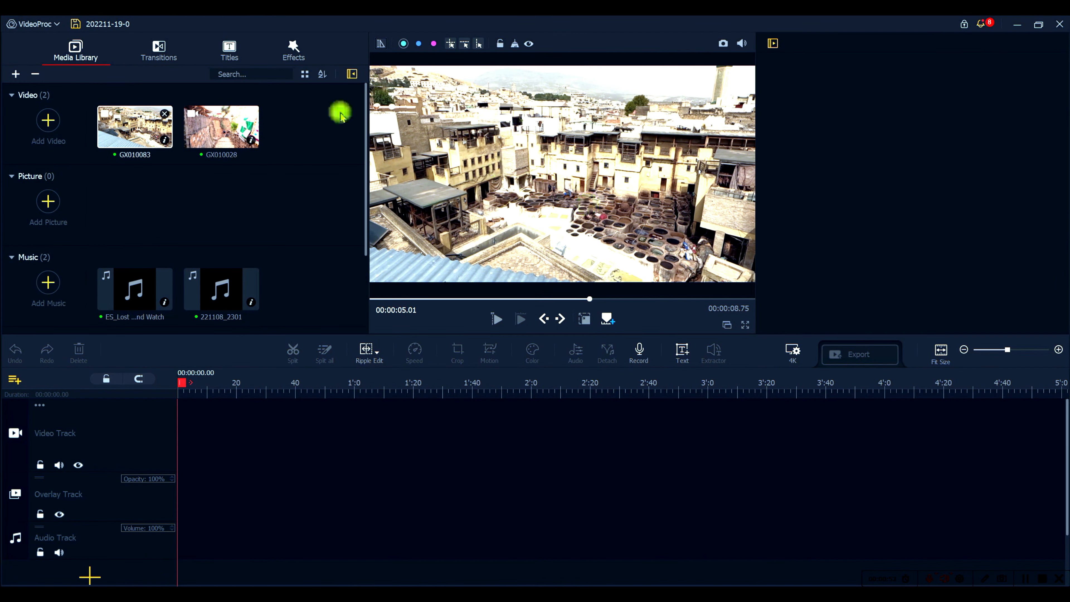
double_click(212, 127)
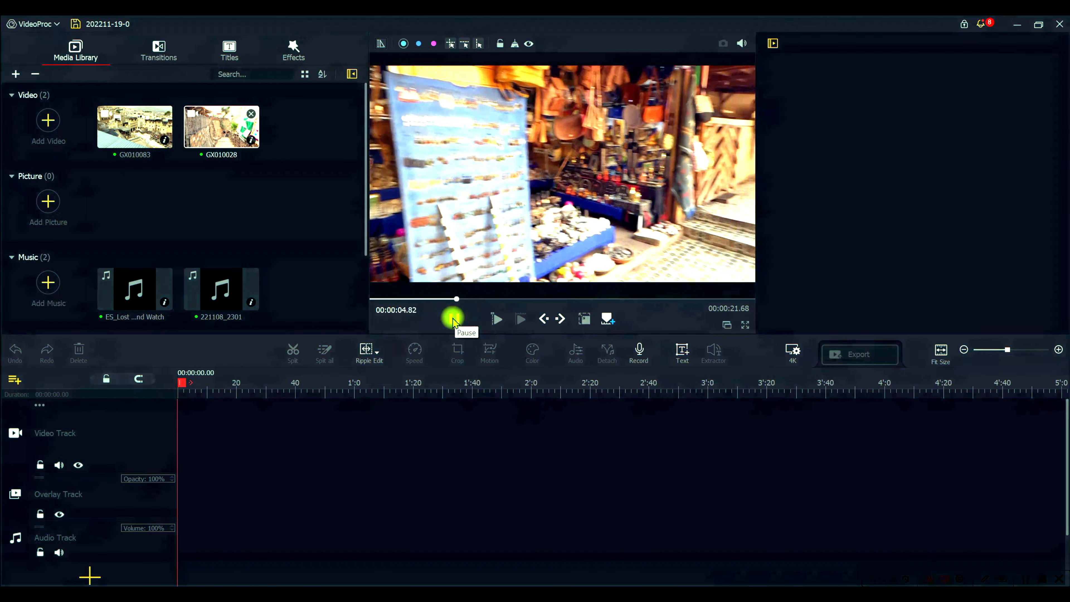
click(453, 320)
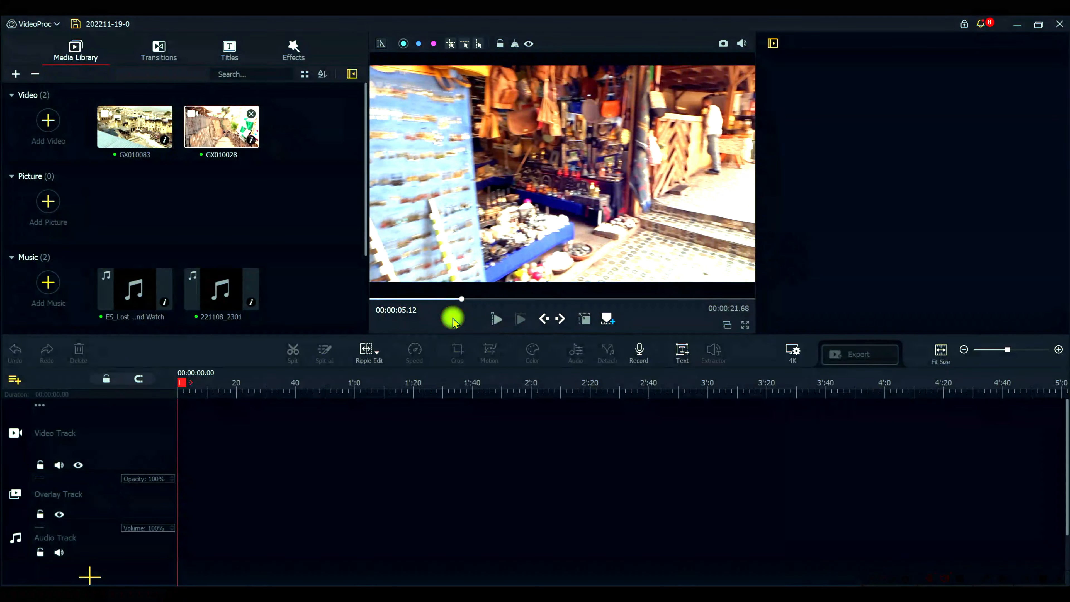
Preview the ES_Lost Time music file, skipping ahead to listen to different parts of it.
double_click(140, 300)
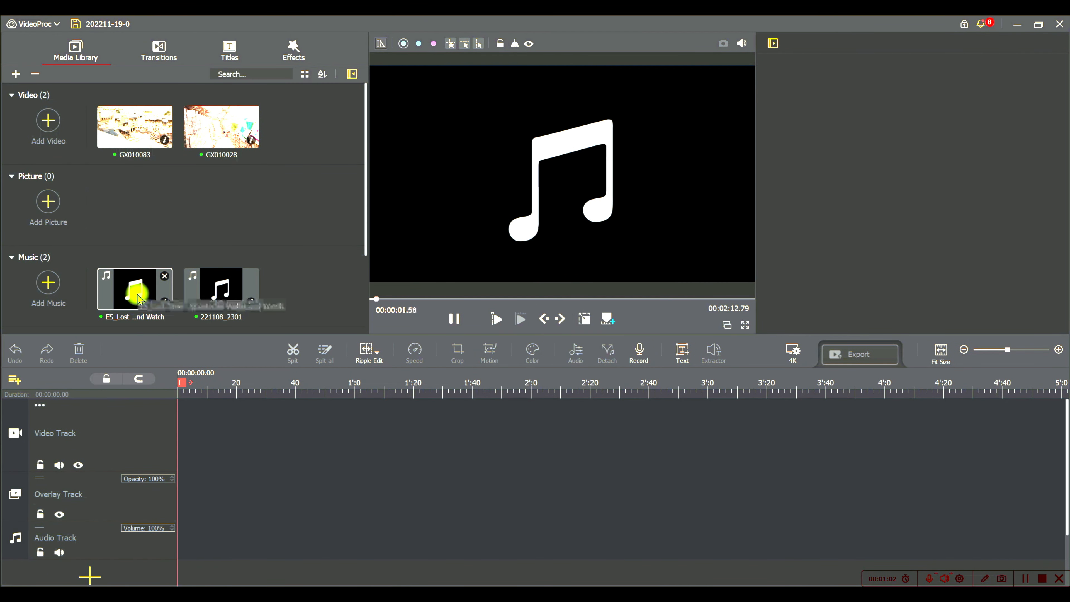
click(409, 299)
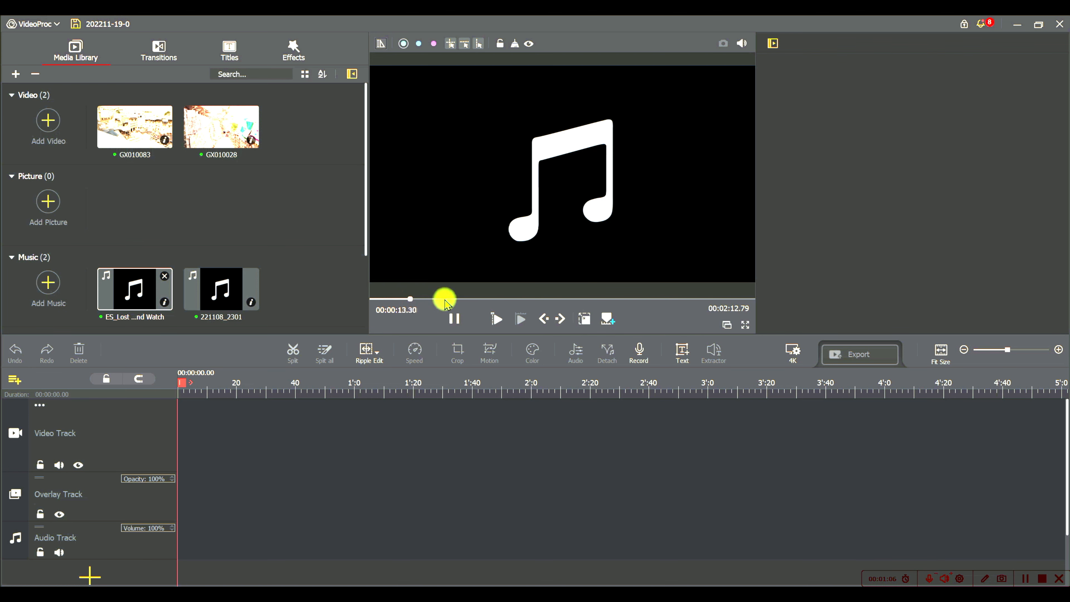
click(446, 300)
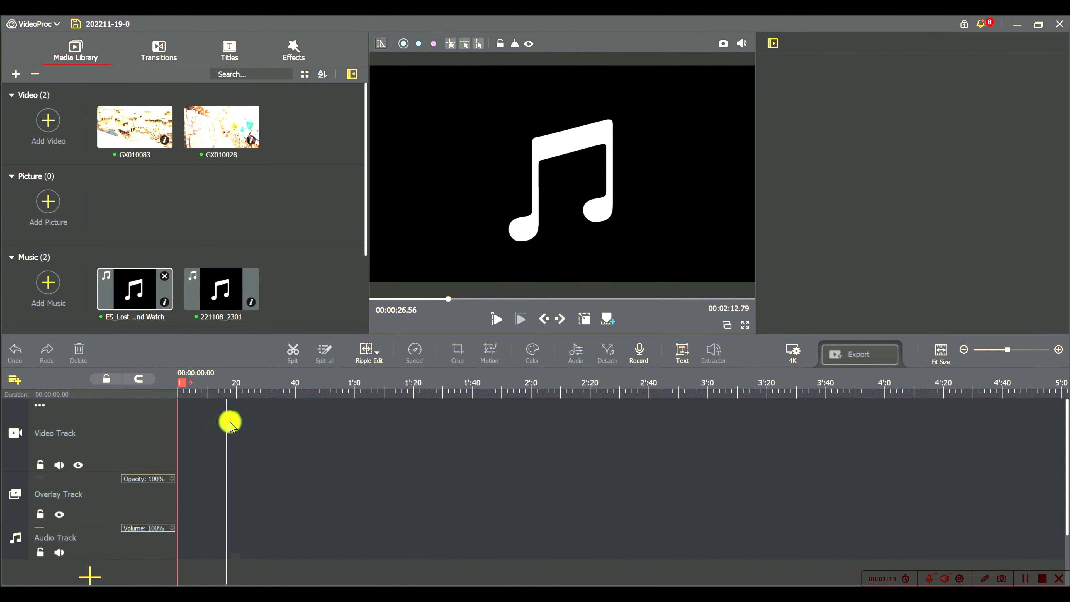
Place GX010083 and GX010028 in sequence on the video track, with the ES_Lost Time music trimmed to their end on the audio track.
drag(127, 130, 202, 420)
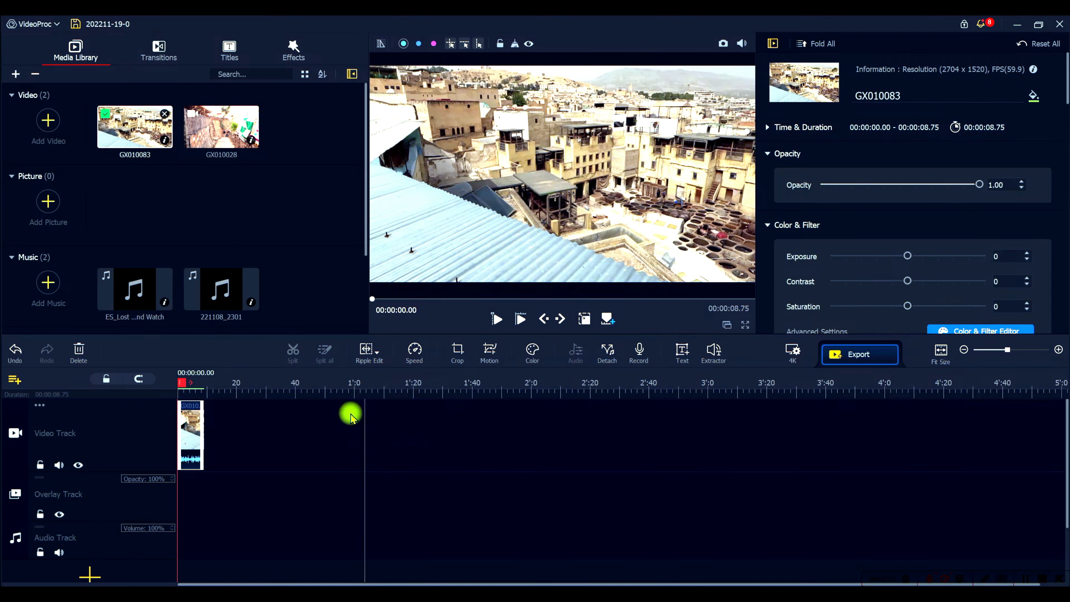
drag(223, 126, 253, 417)
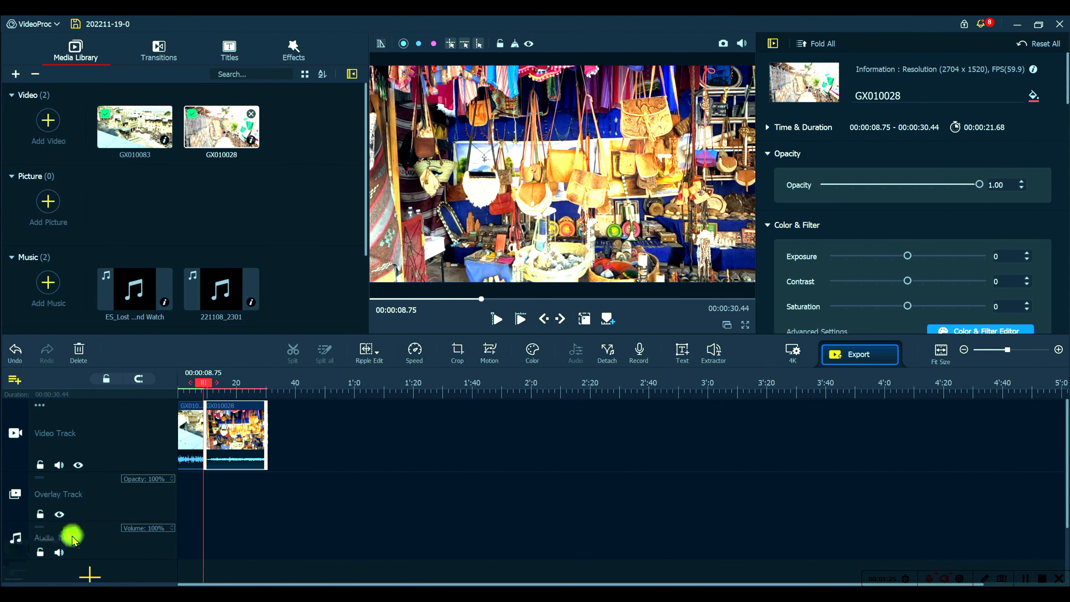
drag(112, 279, 192, 533)
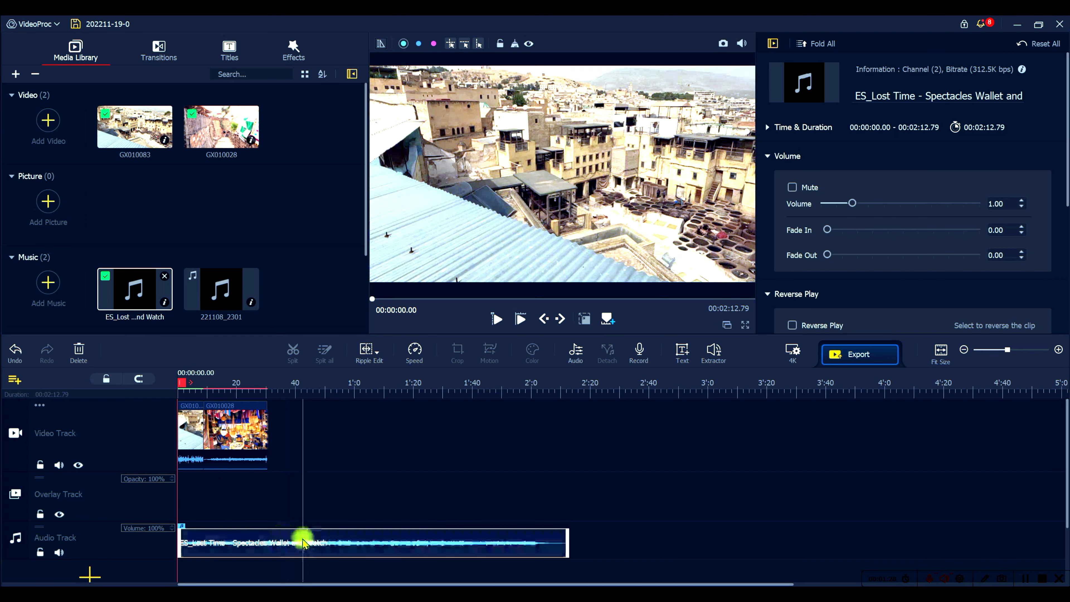
drag(567, 543, 267, 542)
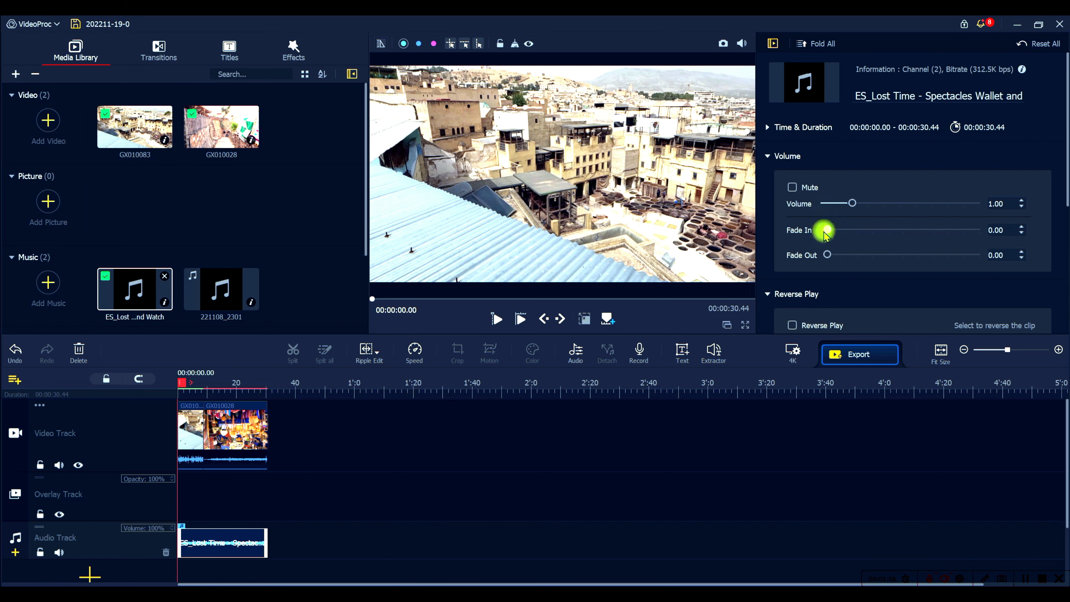
Set the music clip's fade in to 0.30 and fade out to 0.33, and play back the start of the timeline.
drag(828, 231, 832, 256)
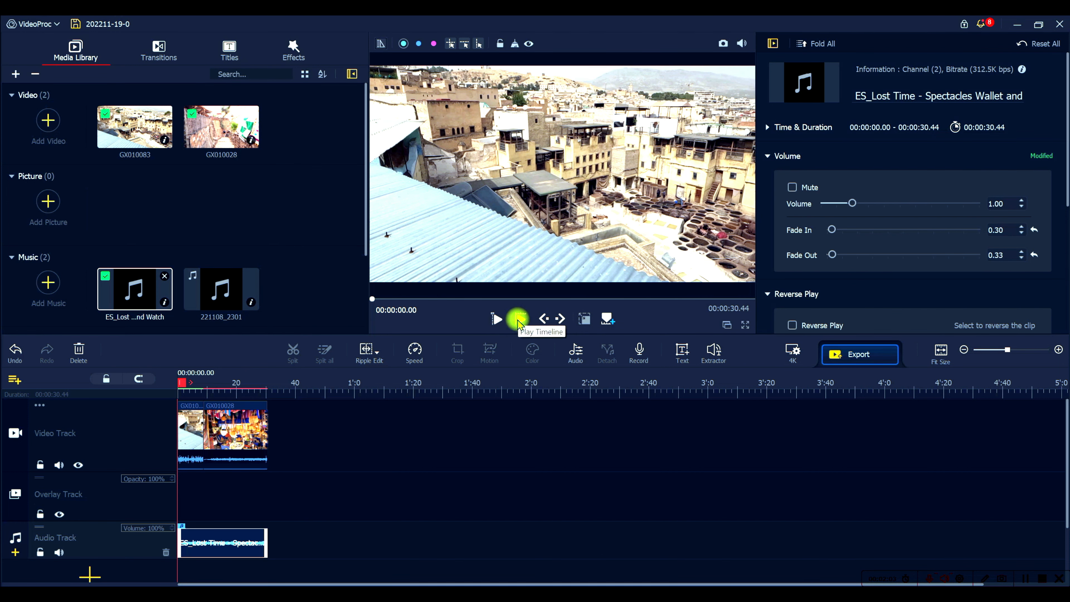
click(519, 320)
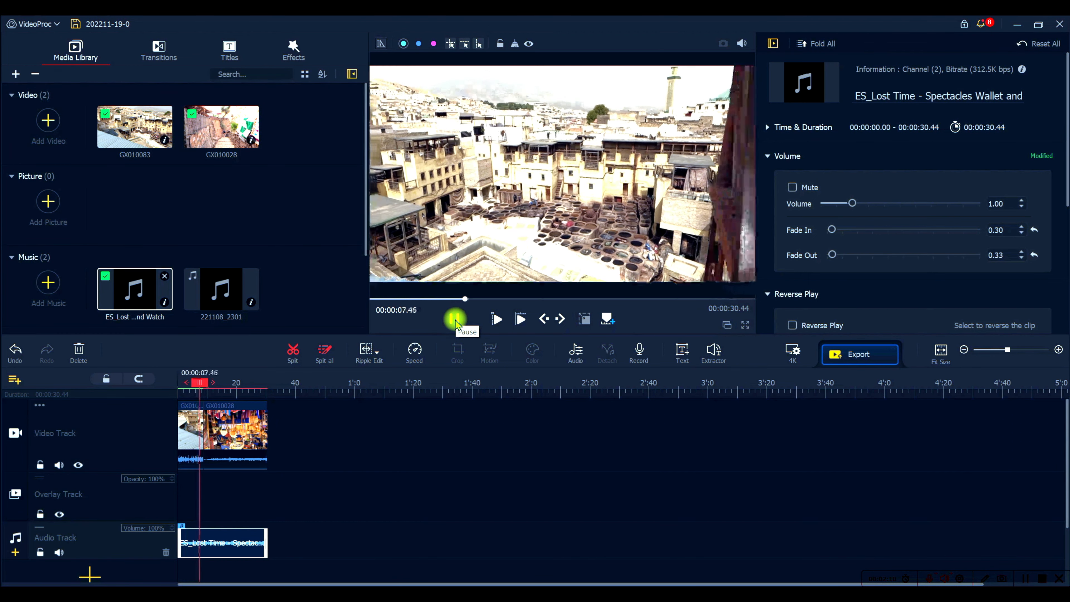
click(455, 319)
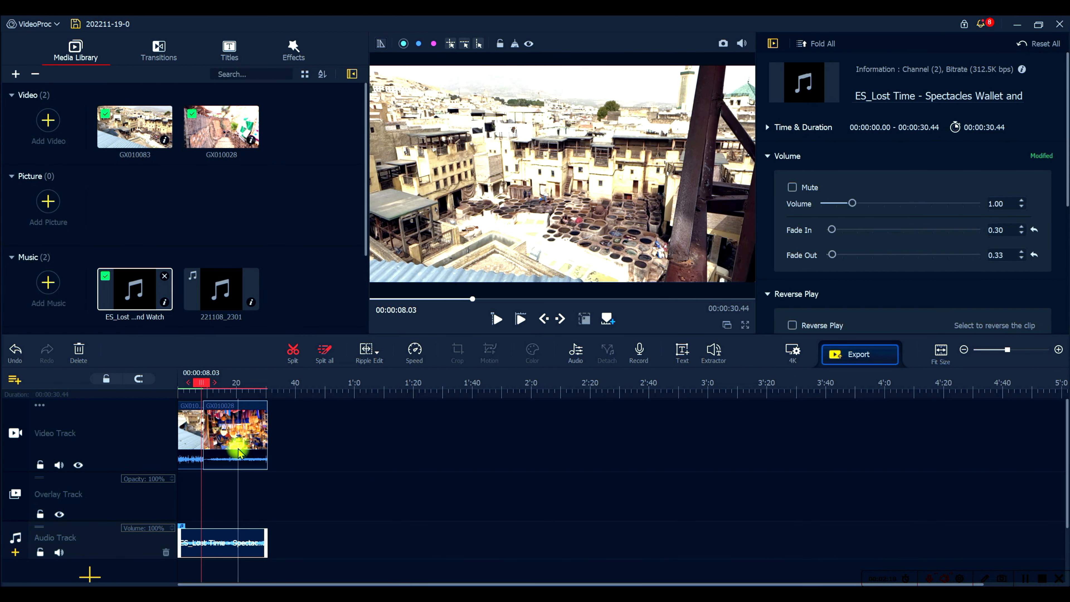
Set the volume of the GX010083 clip on the video track to 0.78.
click(222, 462)
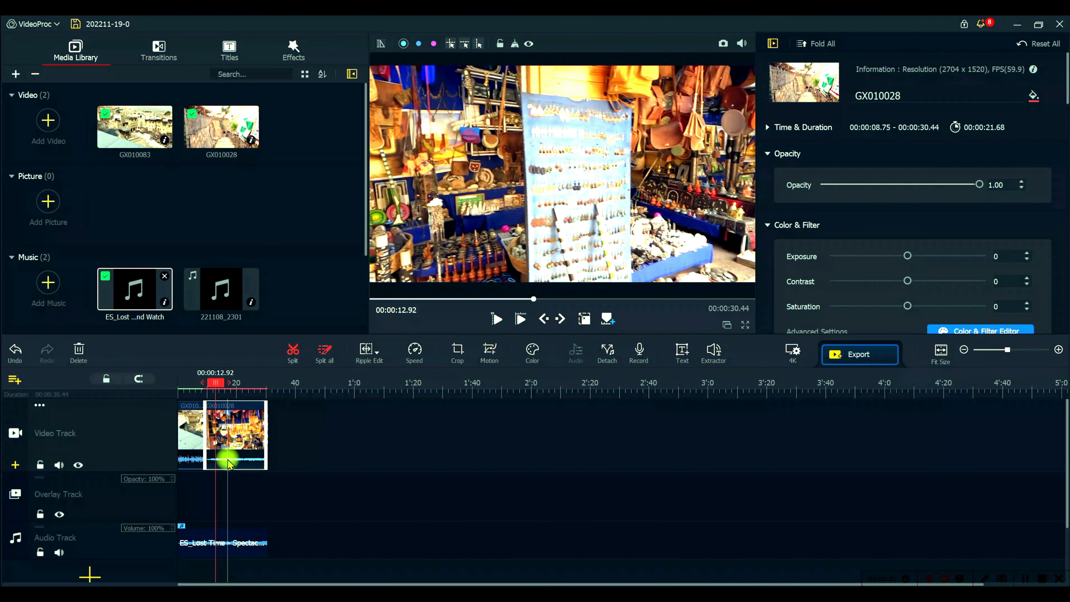
click(185, 434)
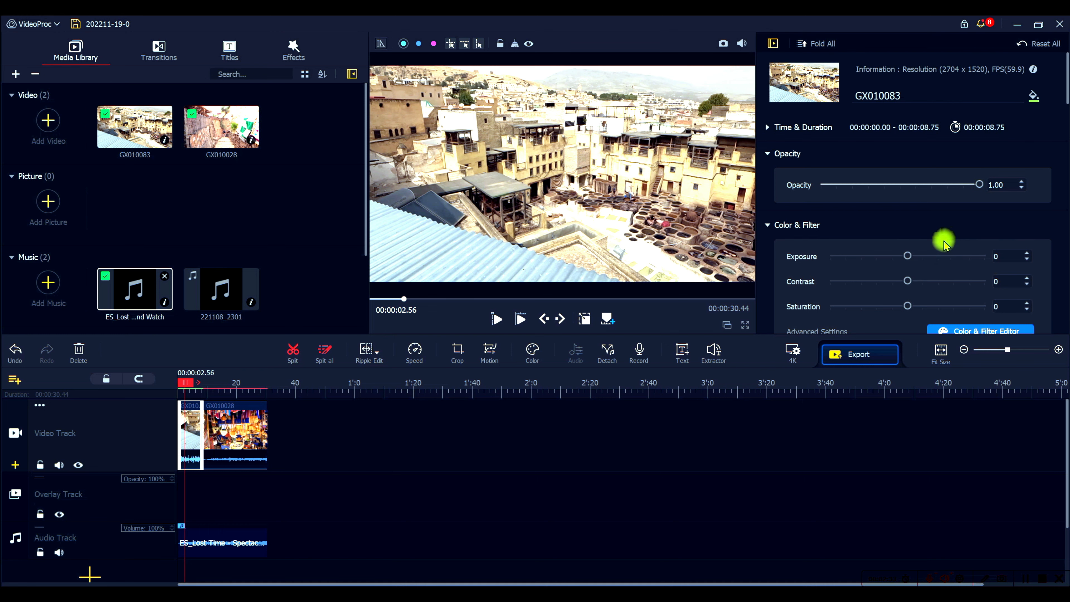
scroll(944, 244, down, 5)
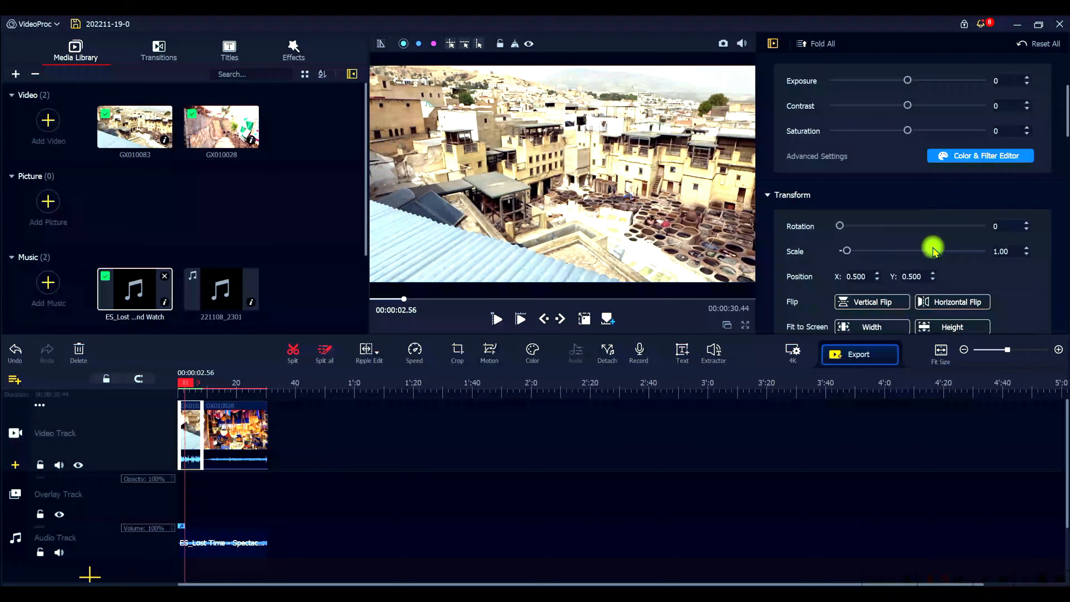
scroll(934, 249, down, 4)
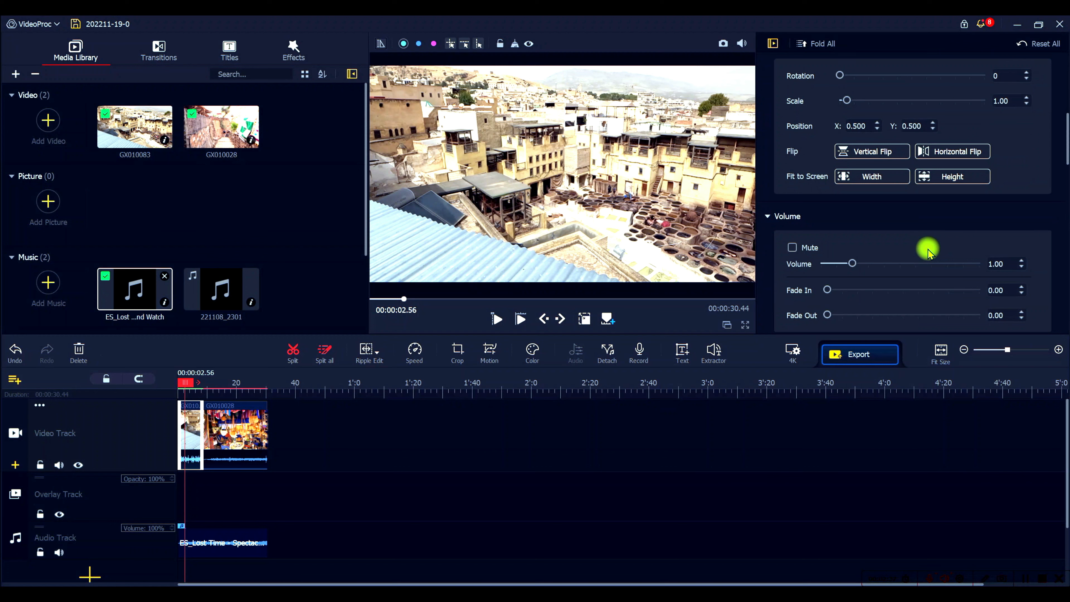
scroll(929, 251, down, 1)
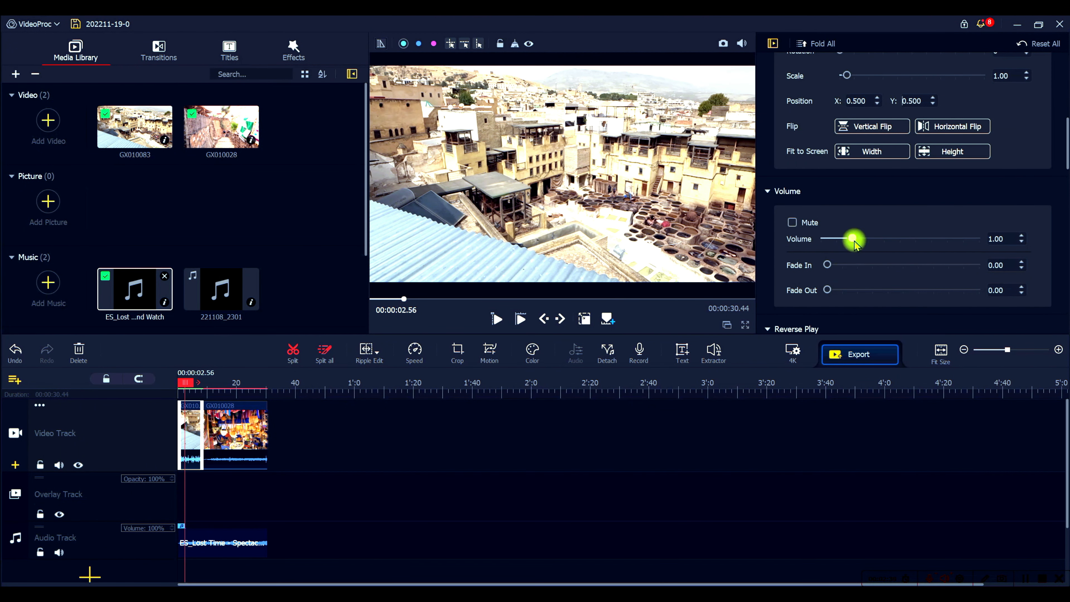
drag(854, 243, 847, 241)
Set the GX010028 clip's volume to 0.78 with a 0.22 fade out, and give the GX010083 clip a 0.22 fade in.
click(228, 434)
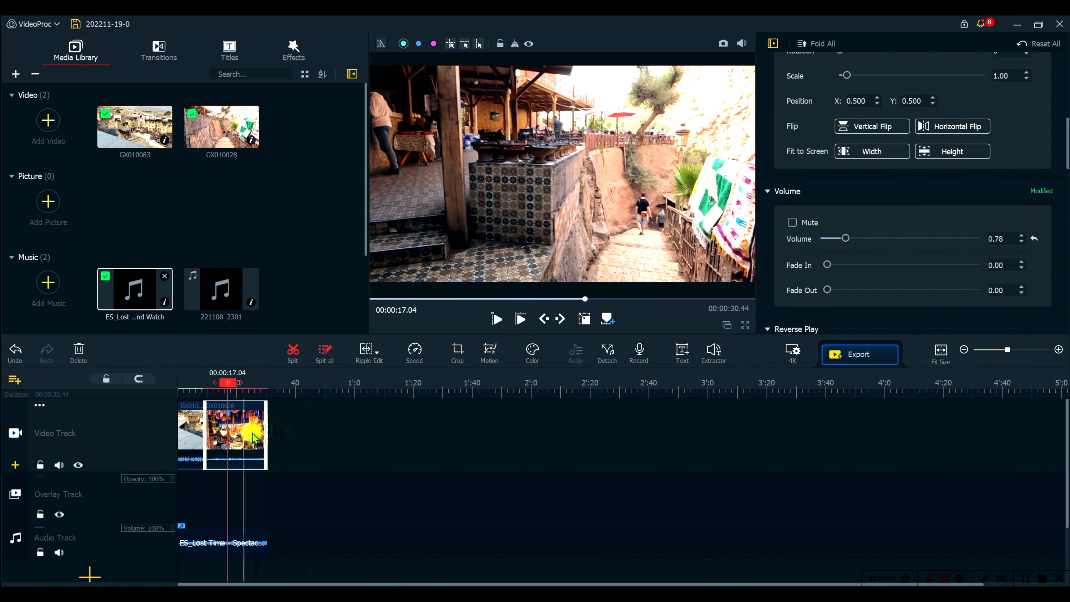
click(830, 291)
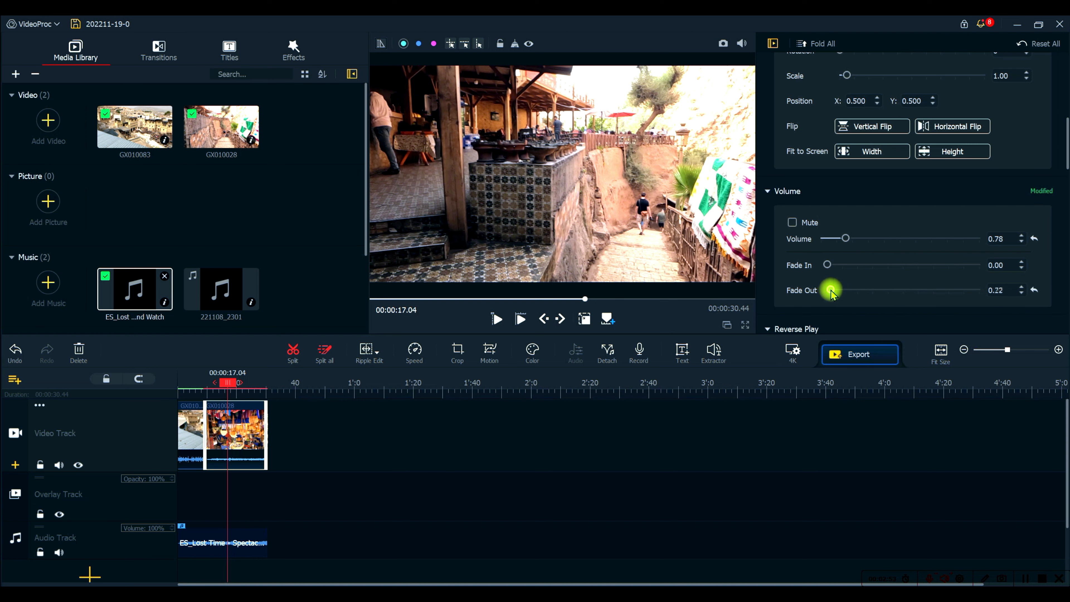
click(186, 422)
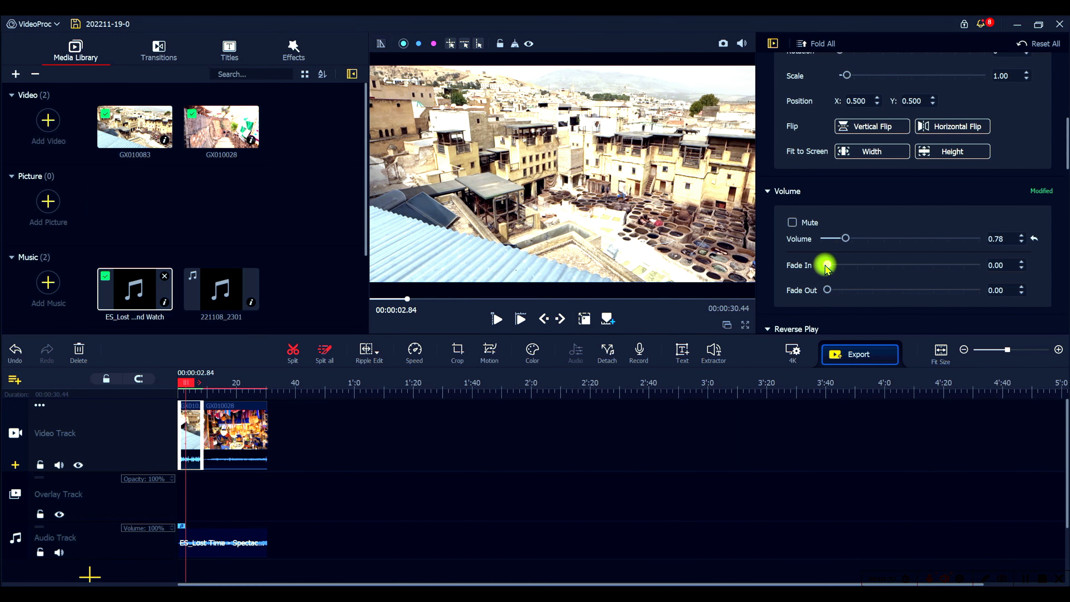
drag(828, 264, 830, 265)
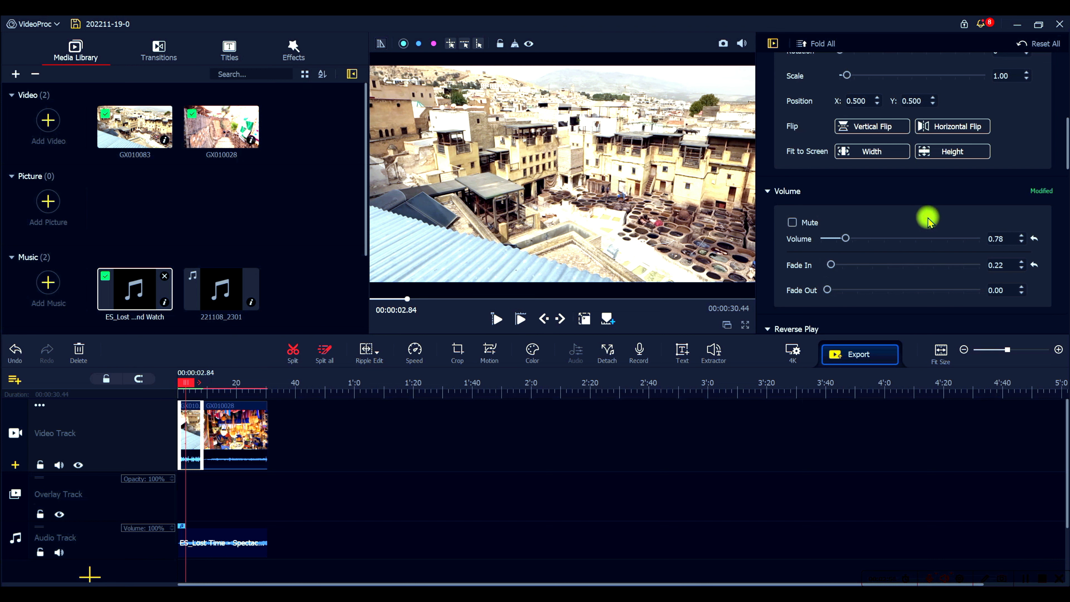
Set the GX010083 clip's contrast to 10 and saturation to 2.
scroll(929, 221, up, 5)
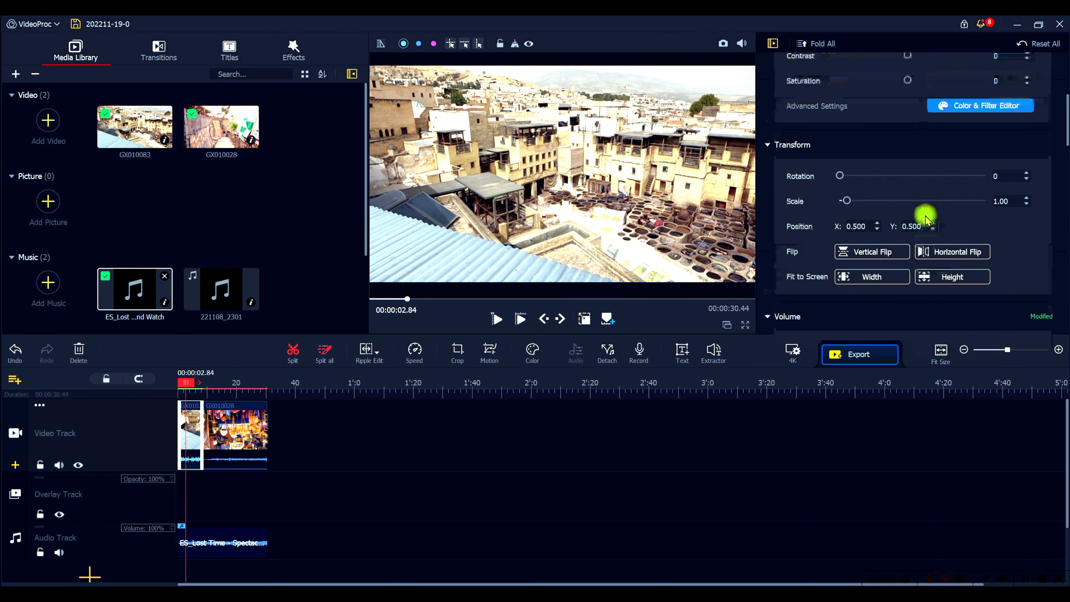
scroll(772, 160, up, 3)
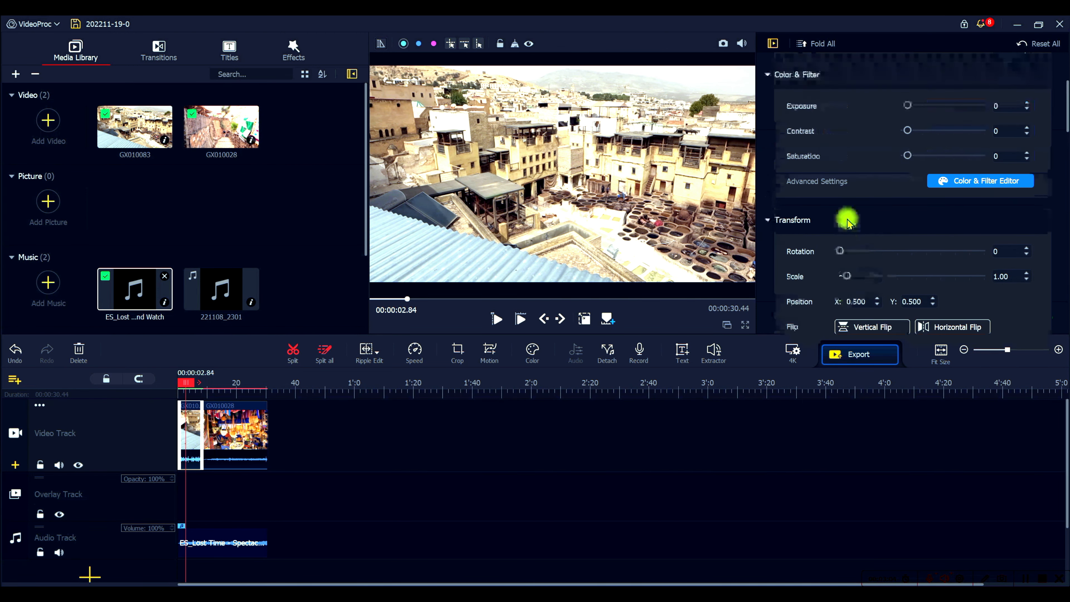
scroll(848, 222, up, 3)
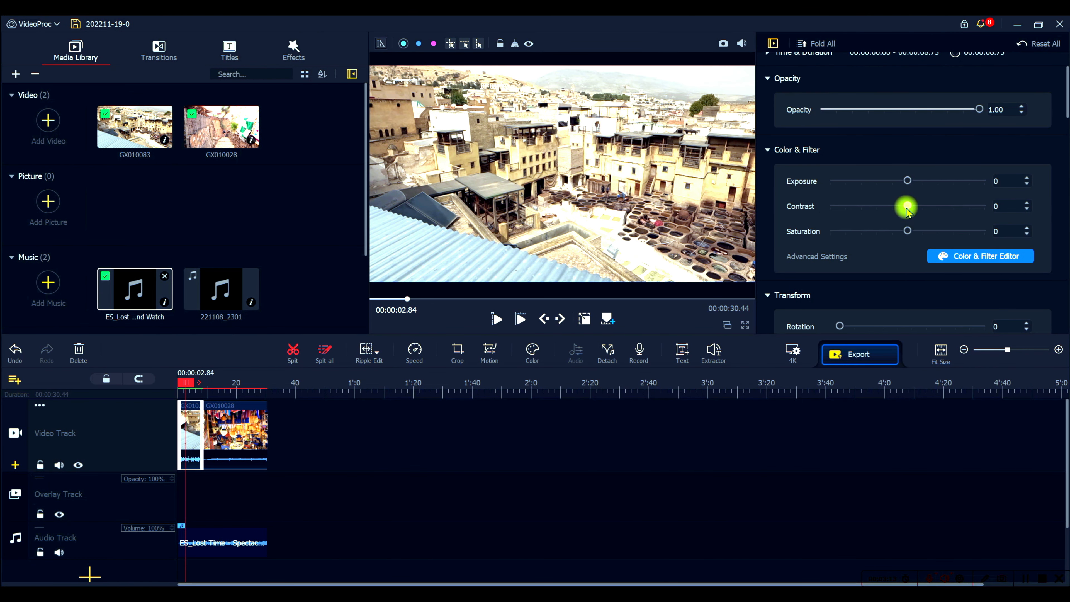
mouse_move(908, 210)
mouse_down()
mouse_move(986, 208)
mouse_move(923, 207)
mouse_up()
drag(915, 208, 923, 208)
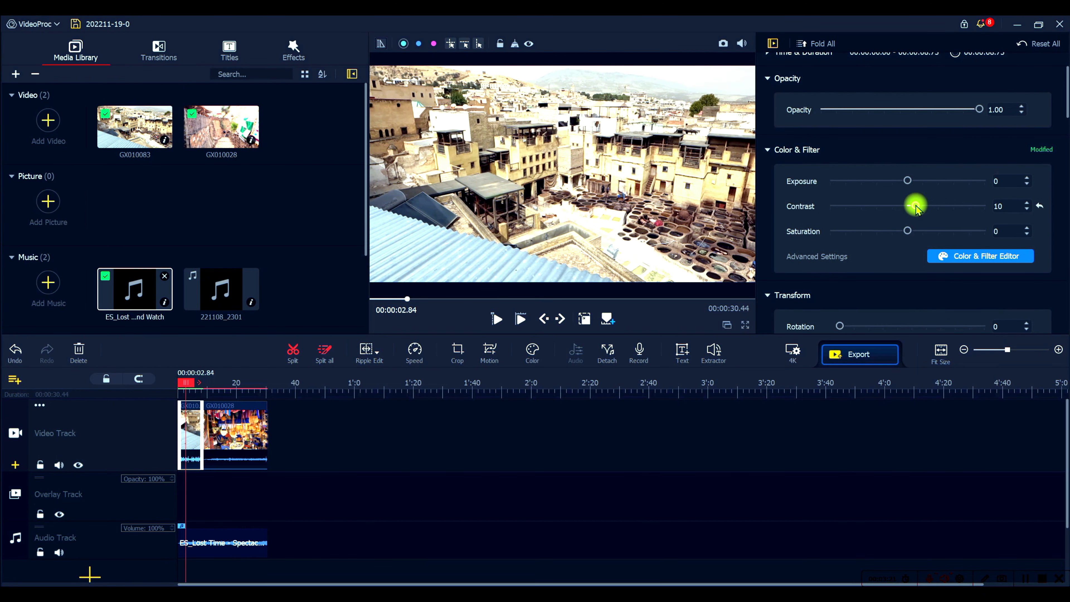
drag(910, 231, 911, 237)
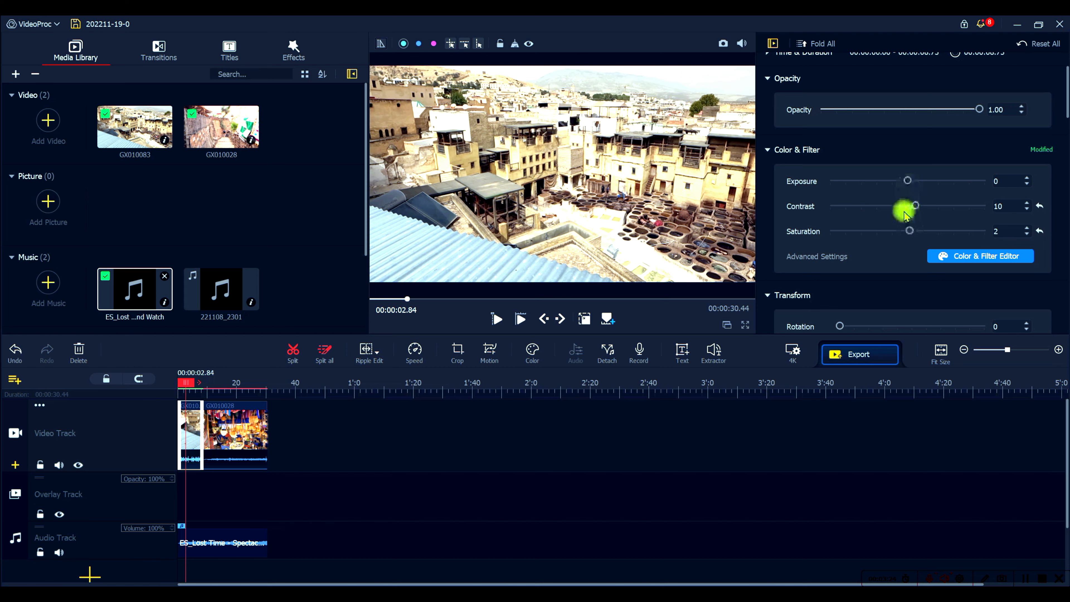
Examine the filter presets and advanced color settings for the GX010083 clip in the Color & Filter Editor.
scroll(889, 216, down, 1)
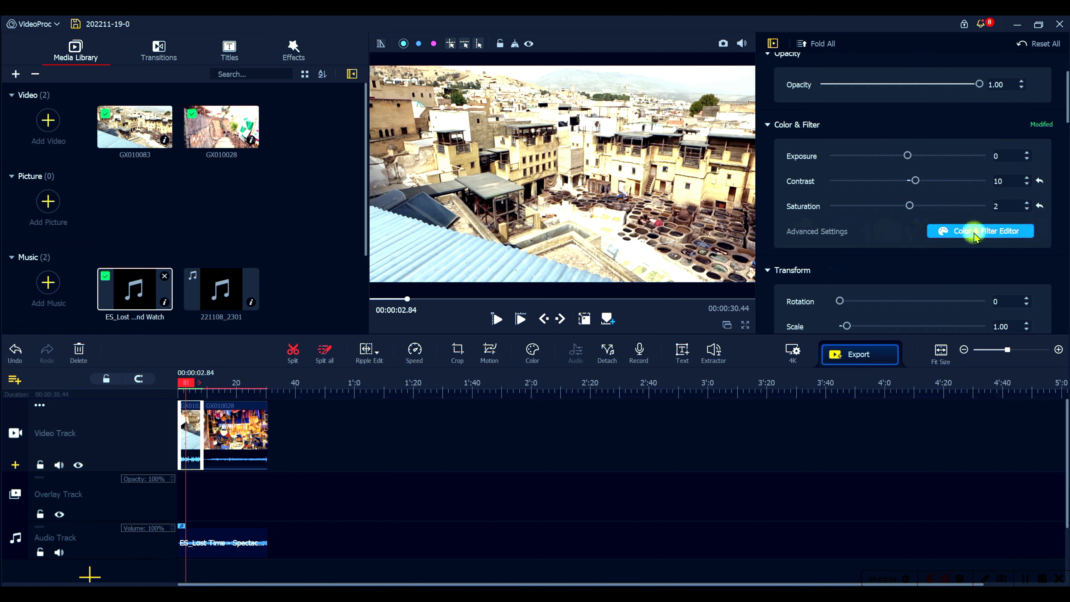
click(1027, 237)
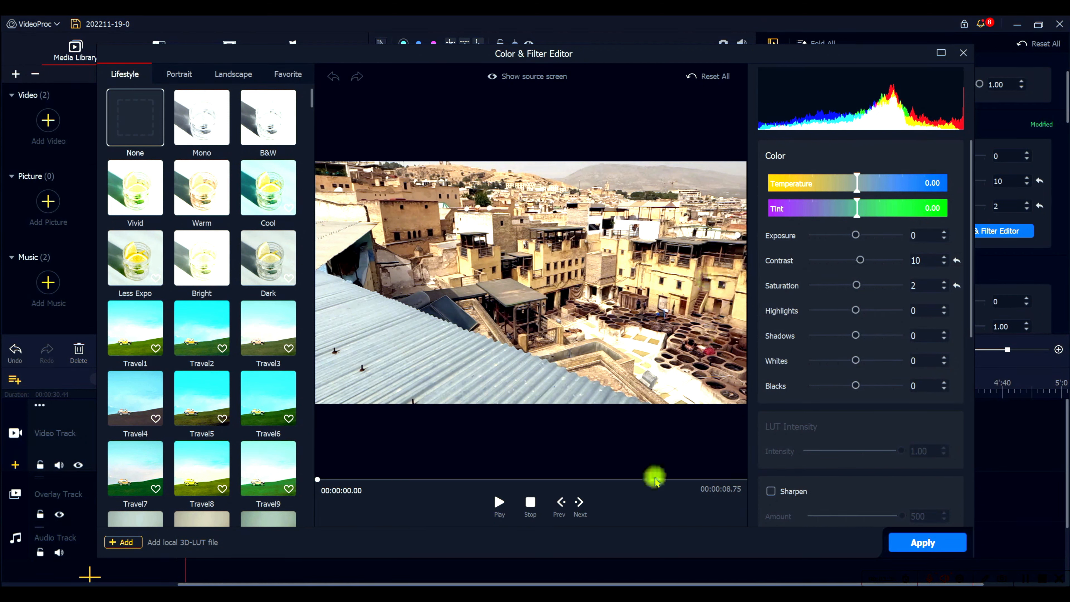
click(964, 56)
scroll(927, 206, up, 2)
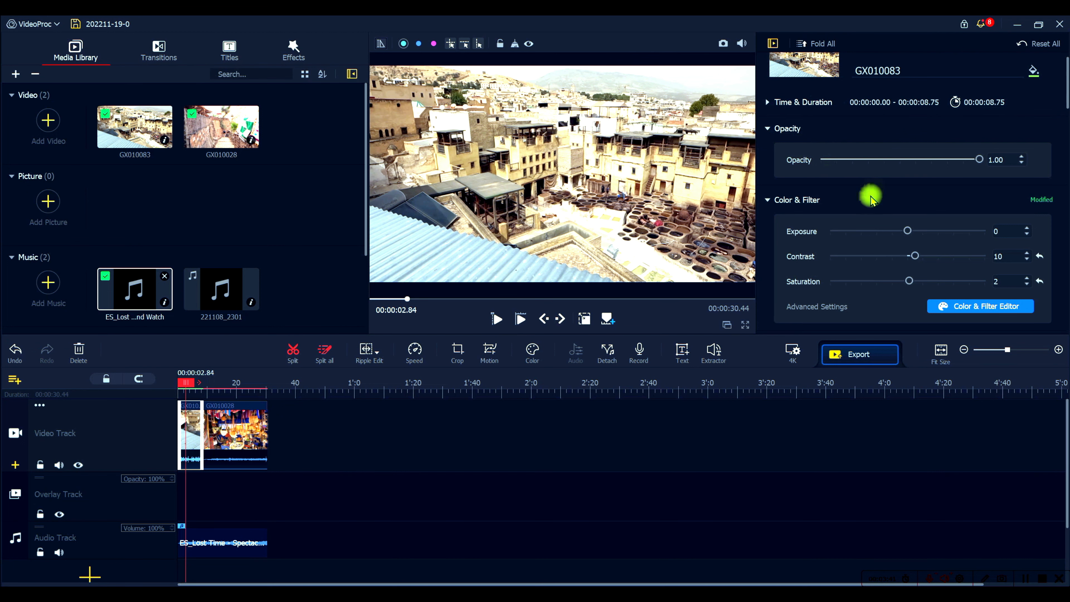
scroll(869, 197, up, 1)
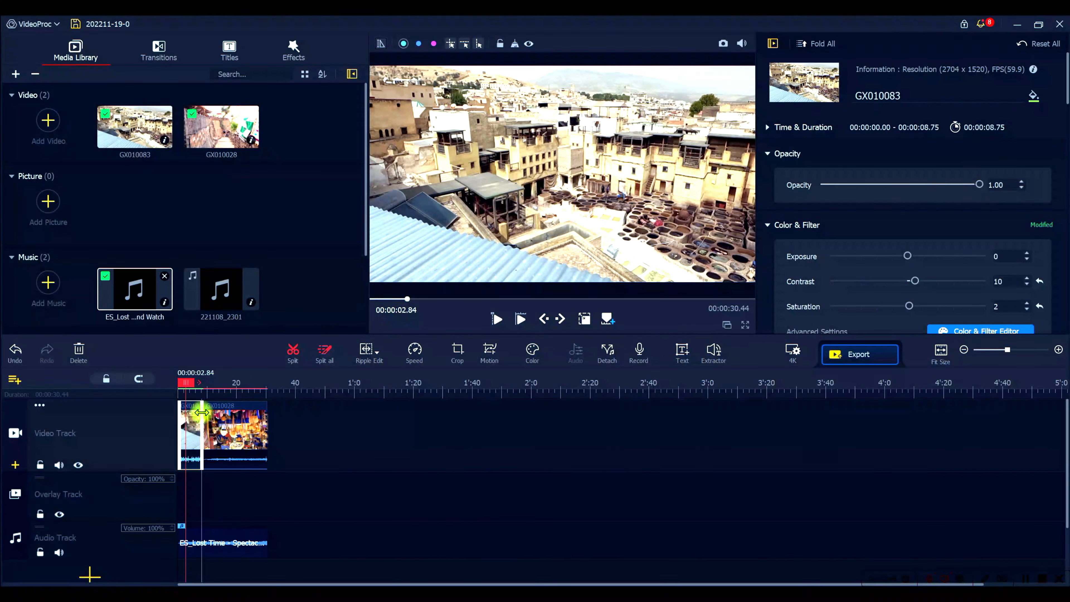
click(235, 407)
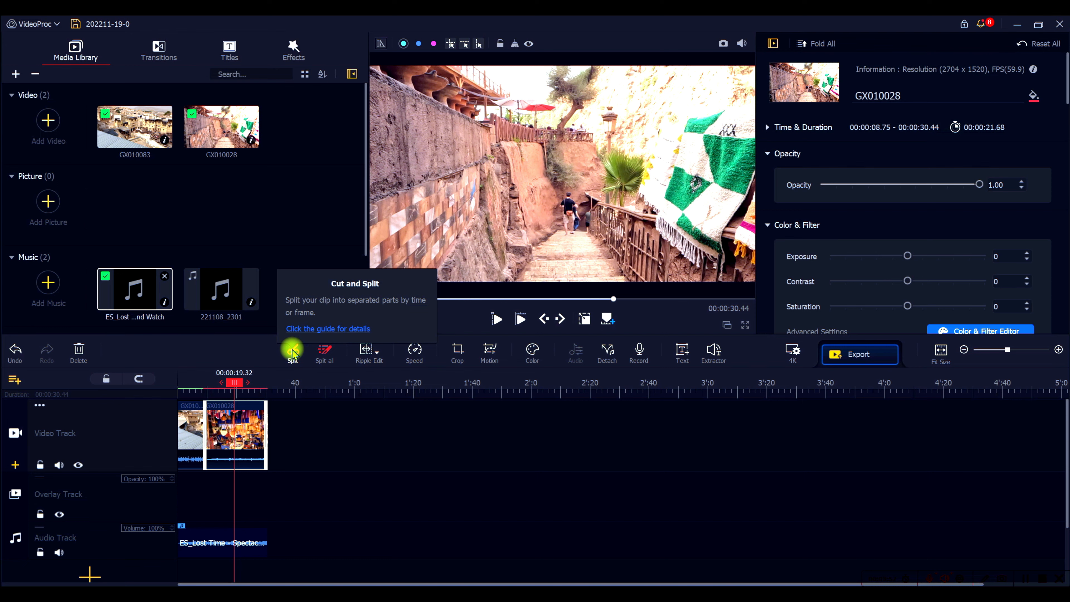
click(325, 354)
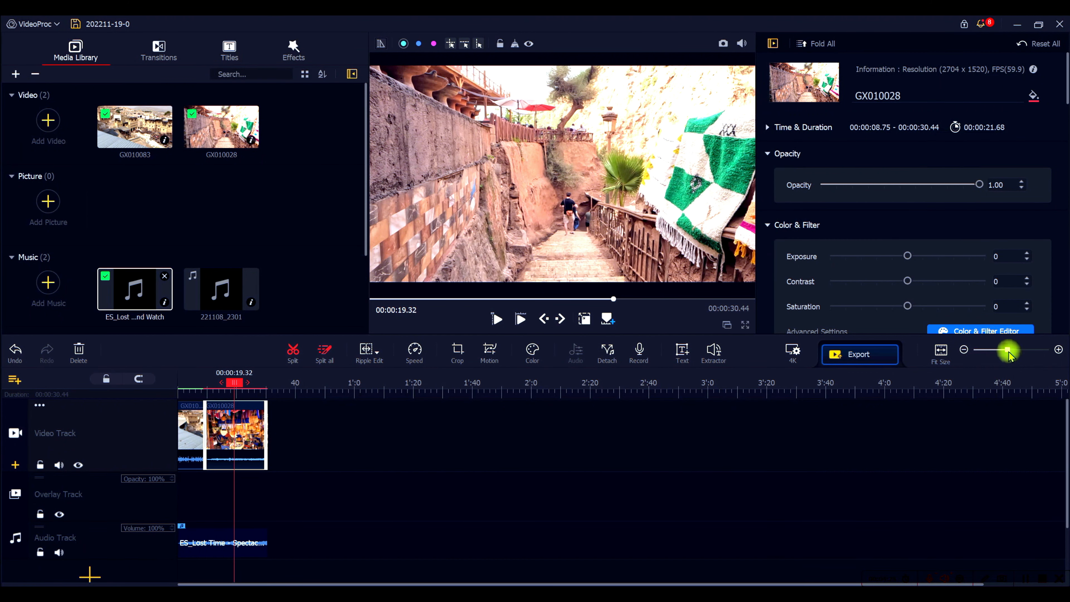
mouse_move(1009, 356)
mouse_down()
mouse_move(996, 355)
mouse_move(1010, 355)
mouse_up()
scroll(181, 211, down, 1)
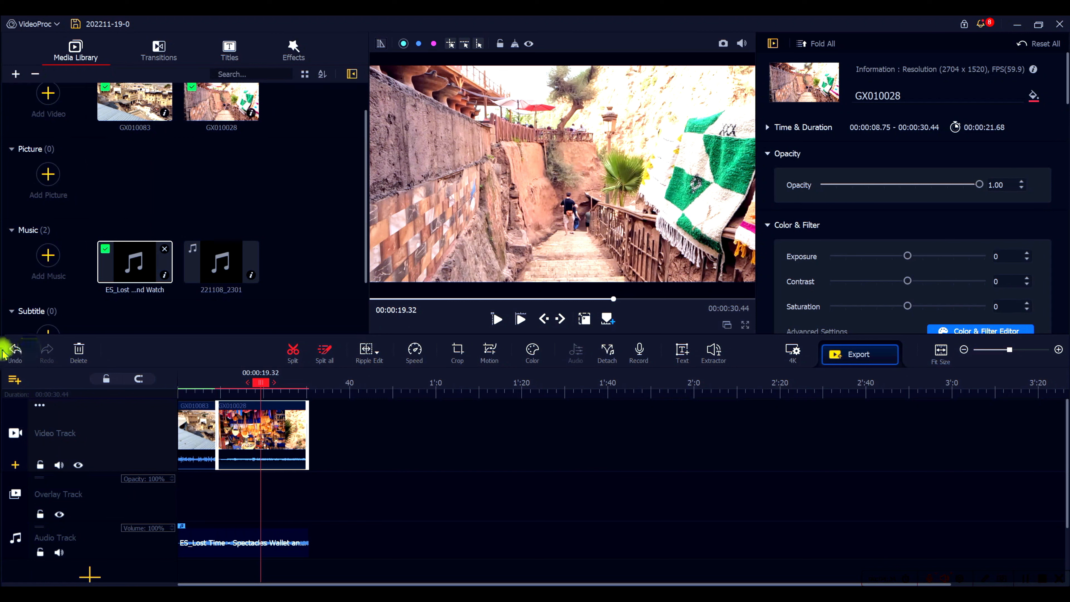
Lower the volume of the whole audio track to 85%.
scroll(93, 547, down, 1)
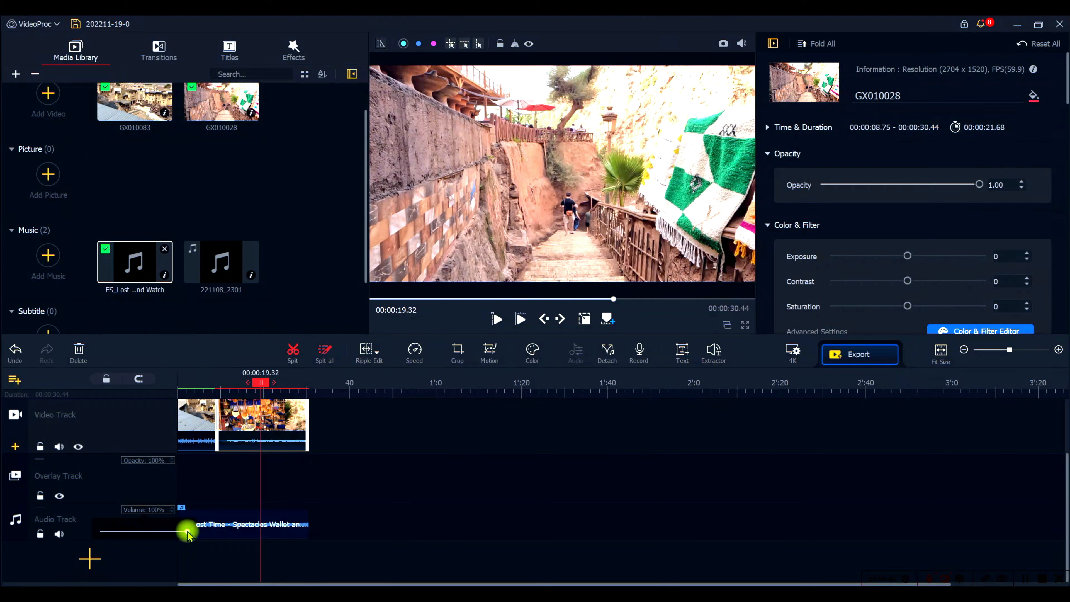
drag(188, 531, 172, 533)
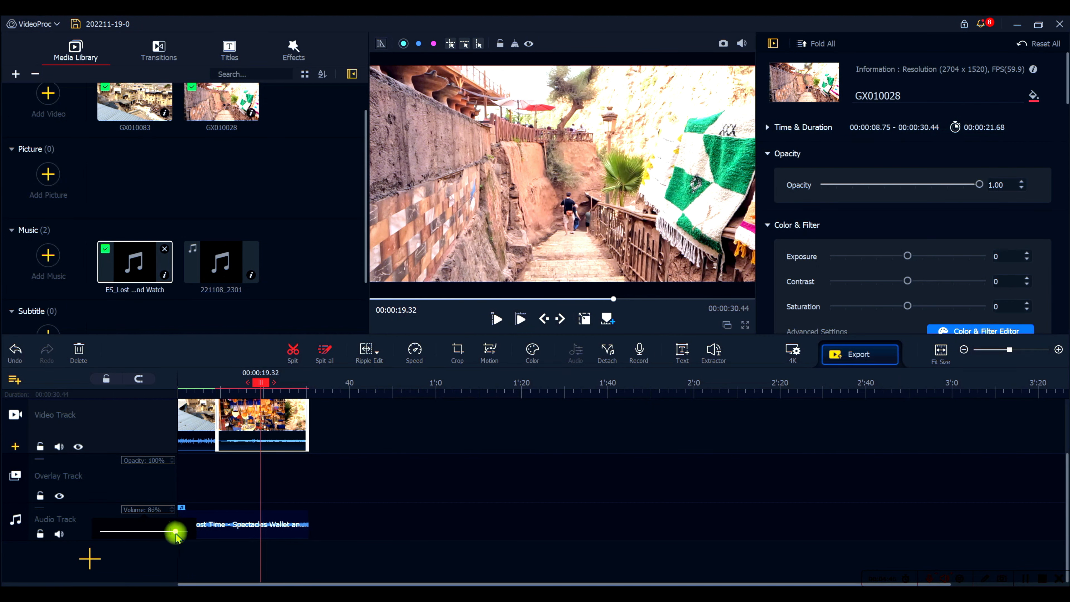
drag(175, 532, 178, 532)
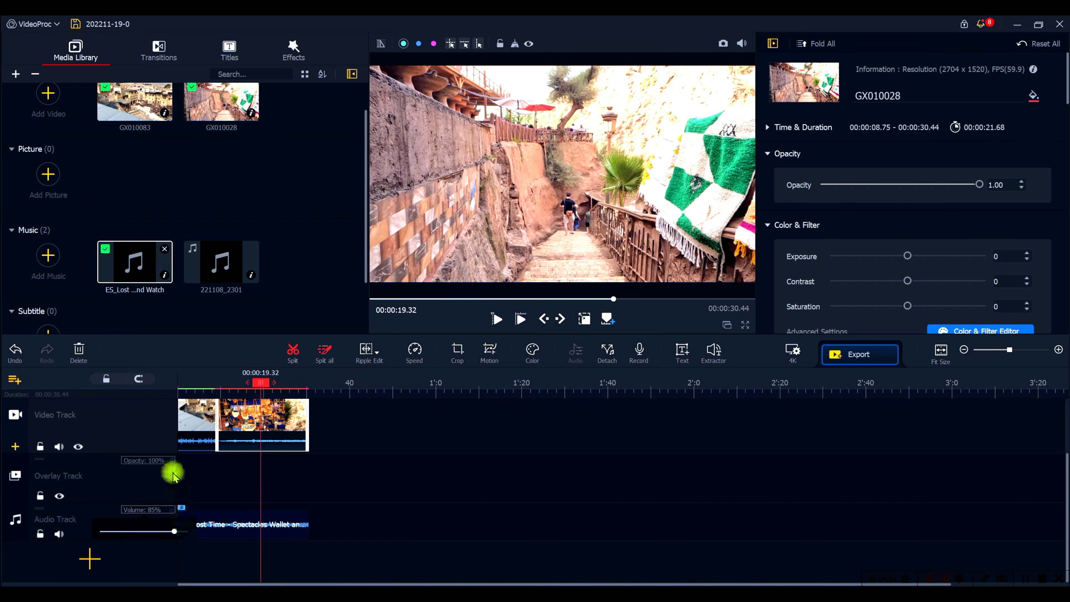
click(156, 461)
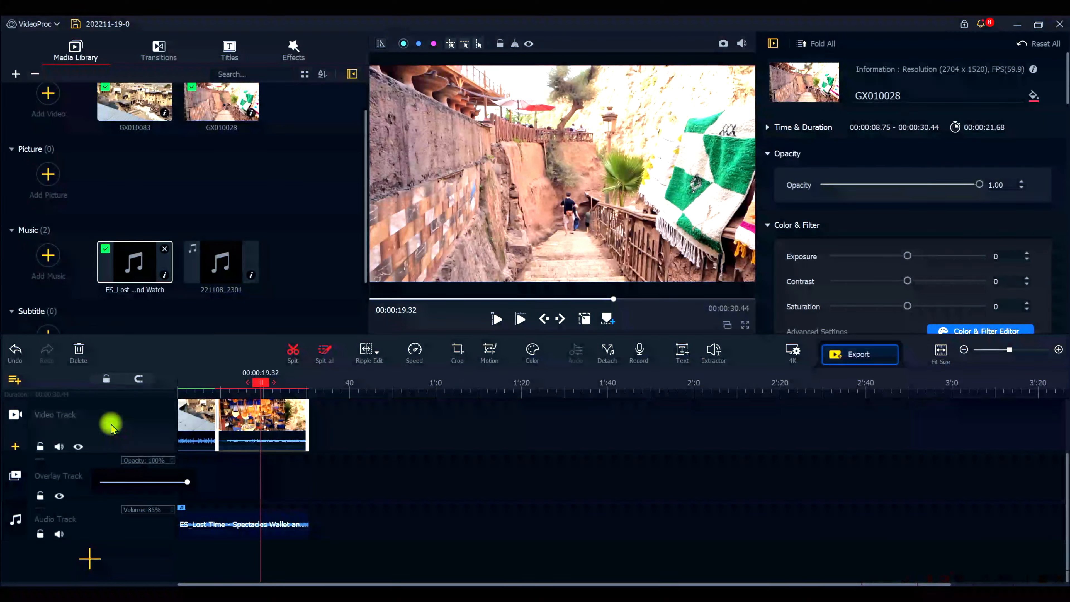
click(13, 380)
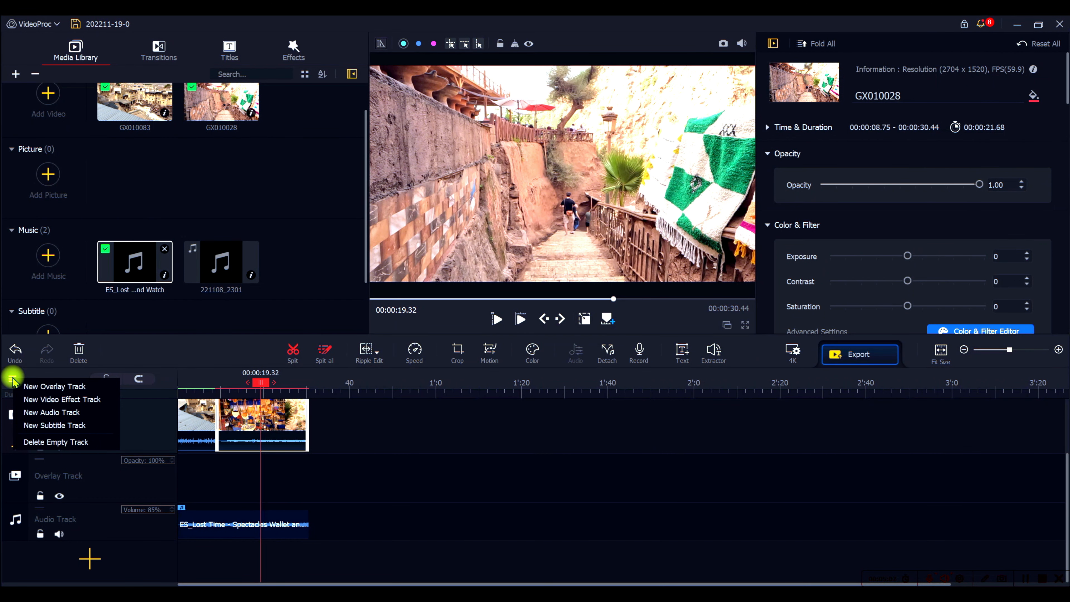
click(310, 305)
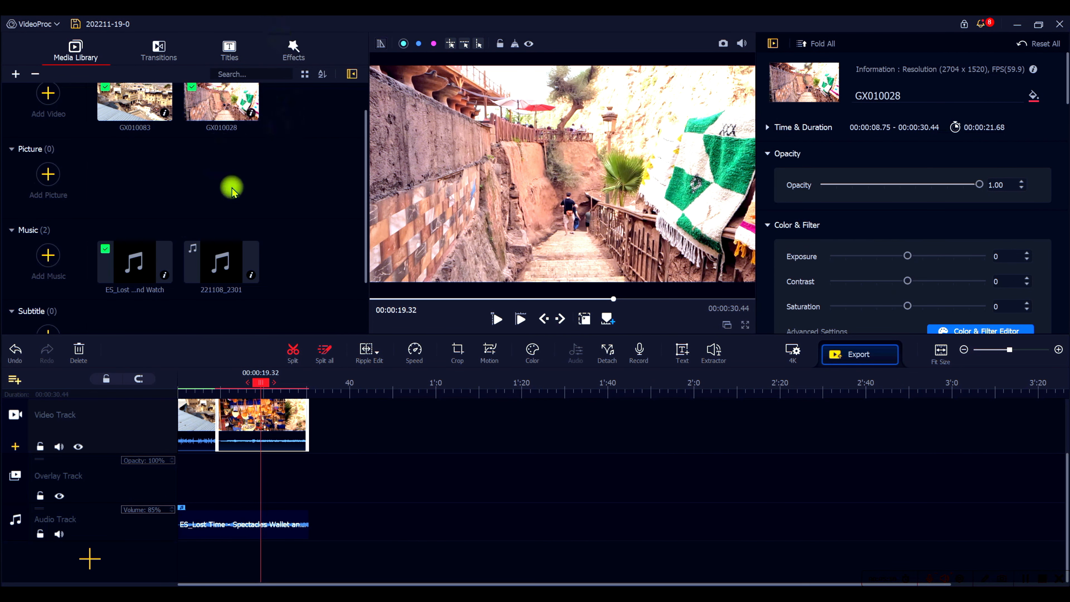
Place the Swap transition between the GX010083 and GX010028 clips on the video track.
click(155, 48)
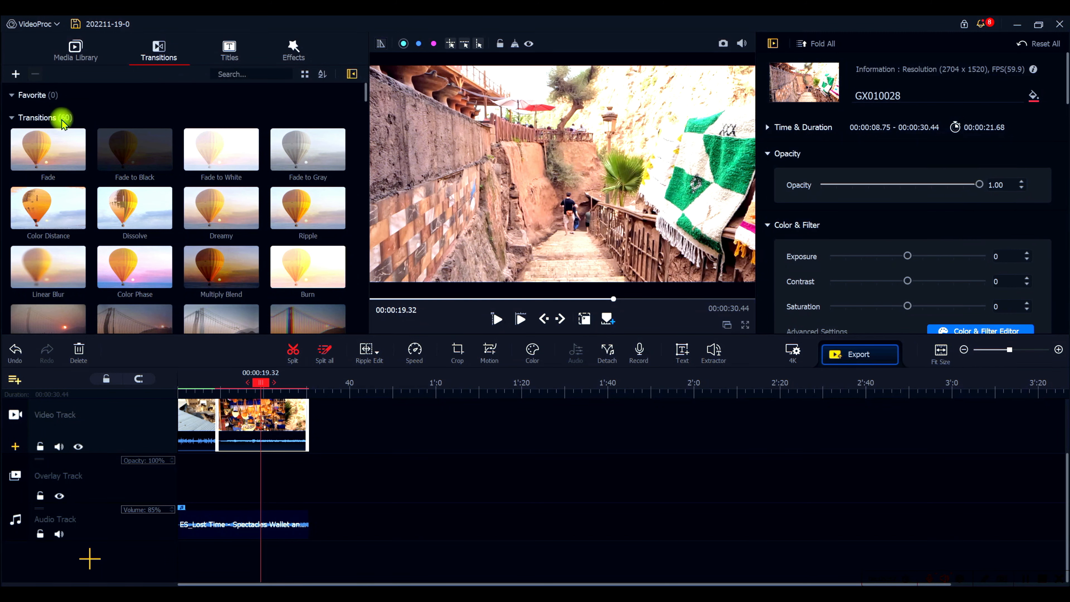
drag(366, 96, 368, 173)
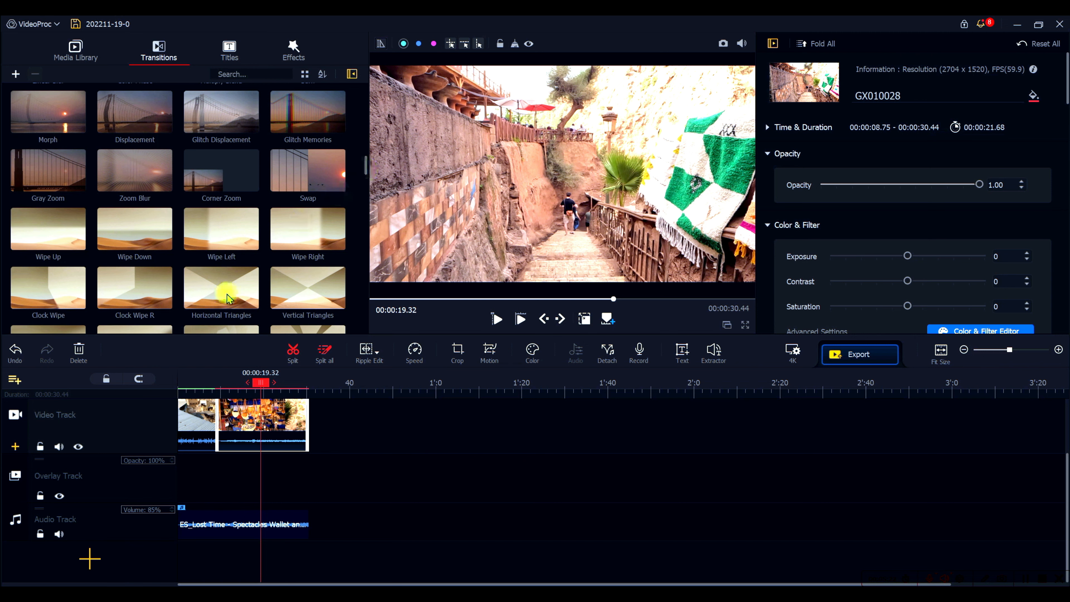
scroll(253, 455, right, 2)
scroll(236, 454, left, 2)
click(215, 406)
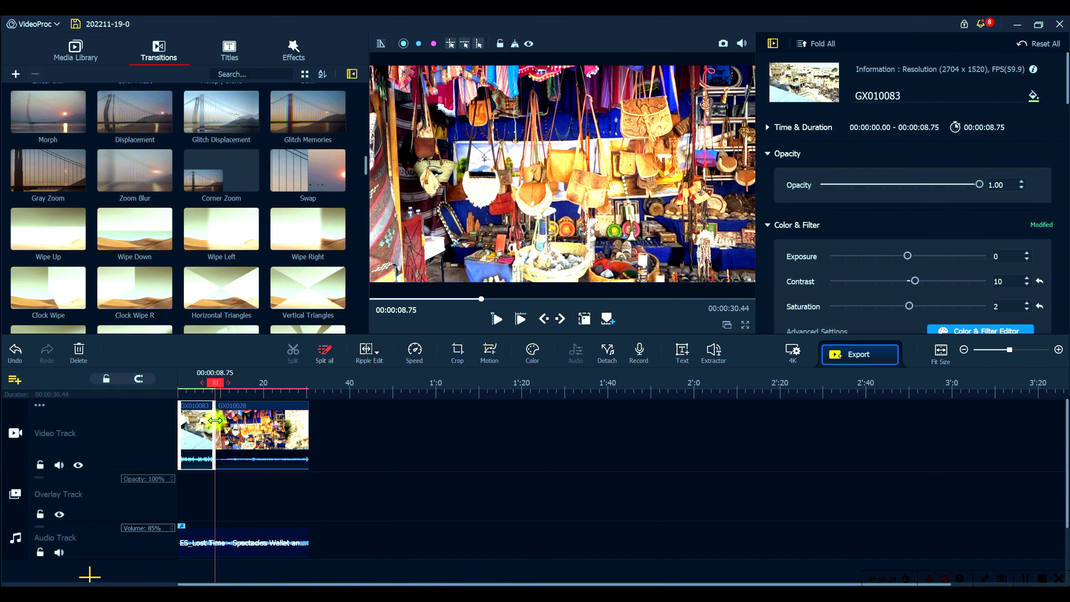
click(228, 428)
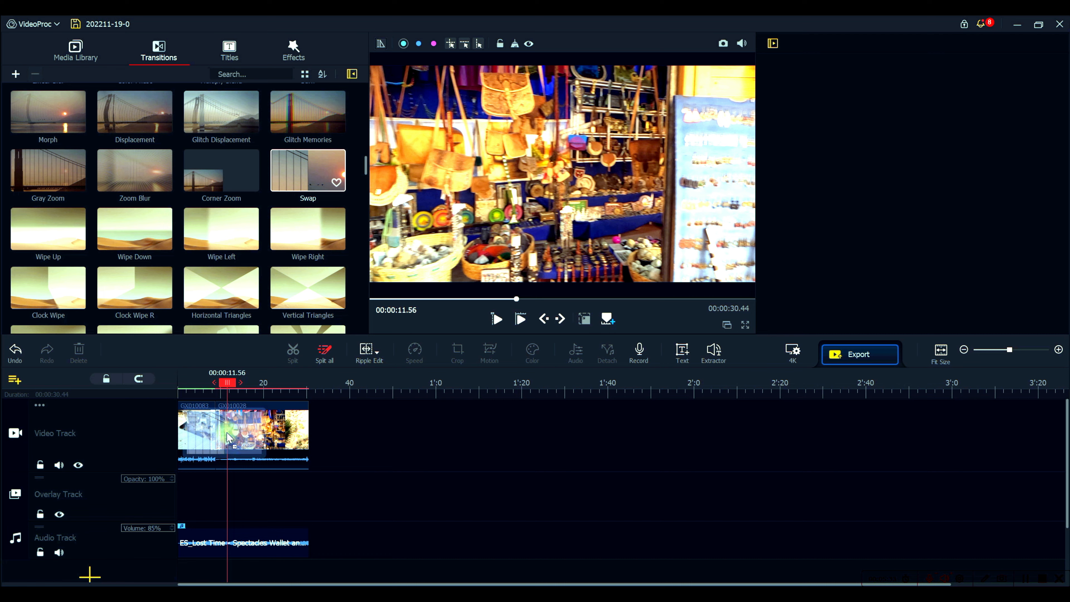
click(216, 430)
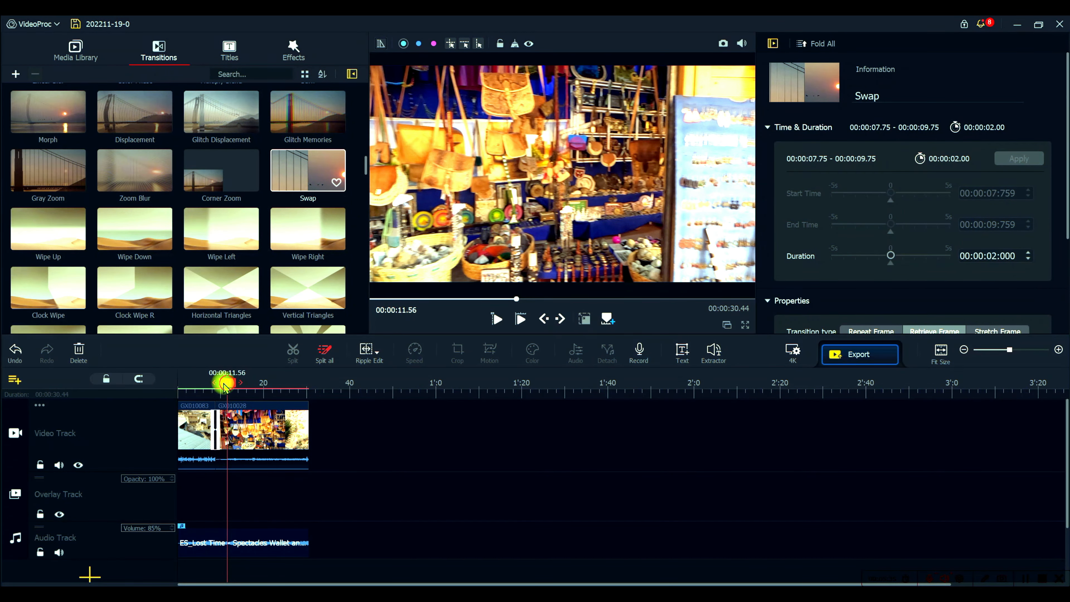
Play back the Swap transition from just before the cut between the two clips and delete it.
drag(225, 386, 205, 382)
click(506, 326)
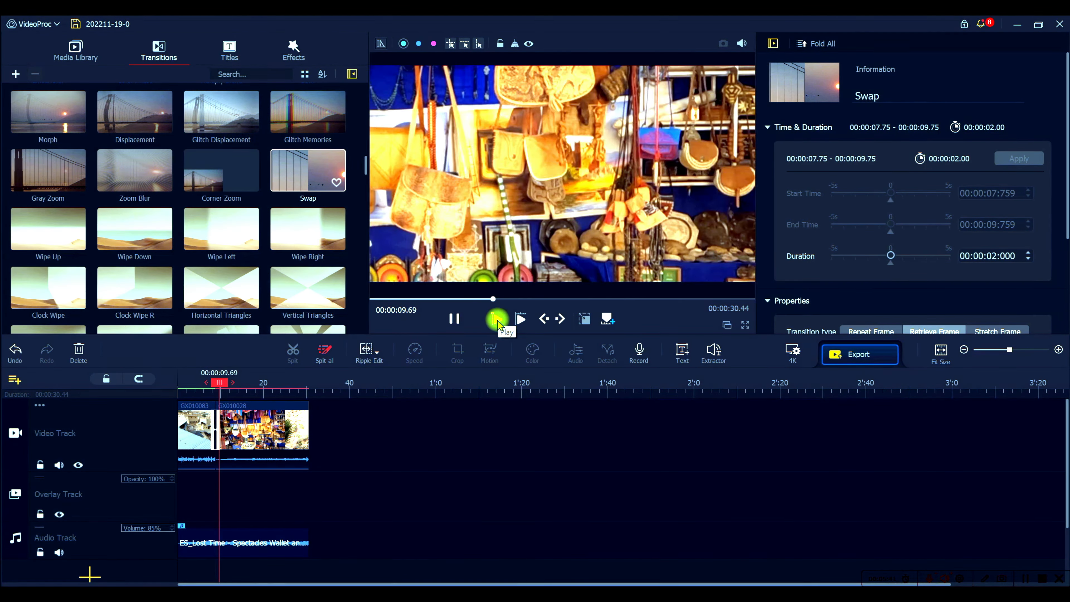
drag(248, 392, 208, 392)
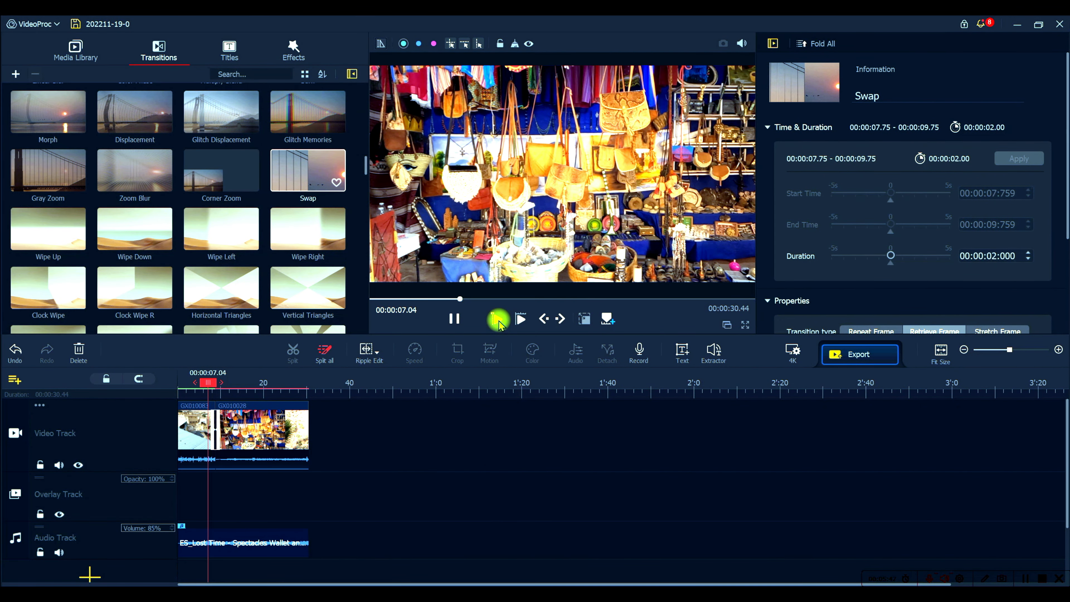
click(498, 320)
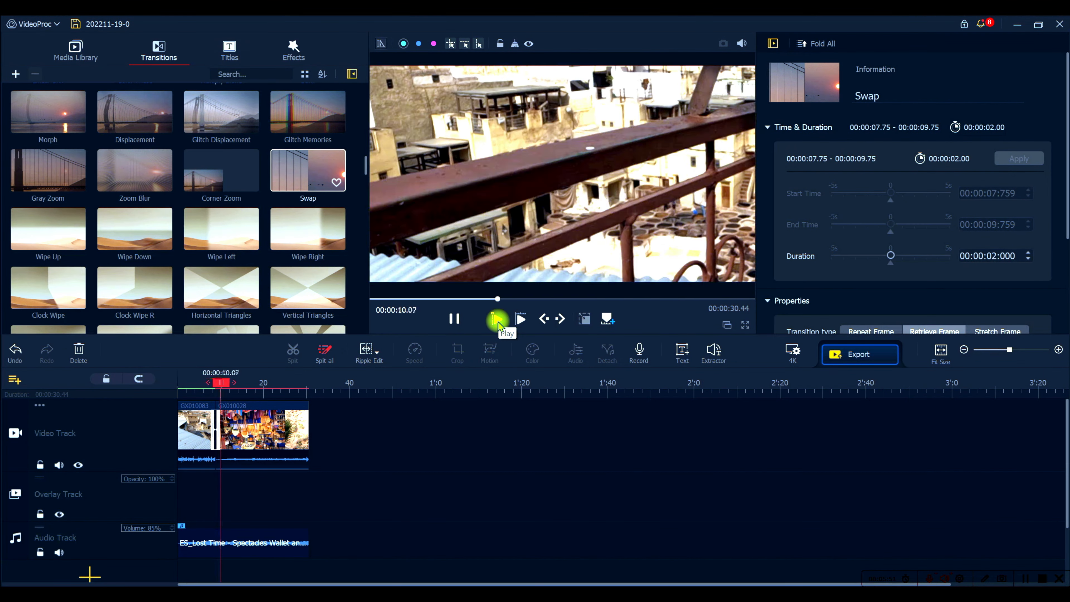
click(498, 320)
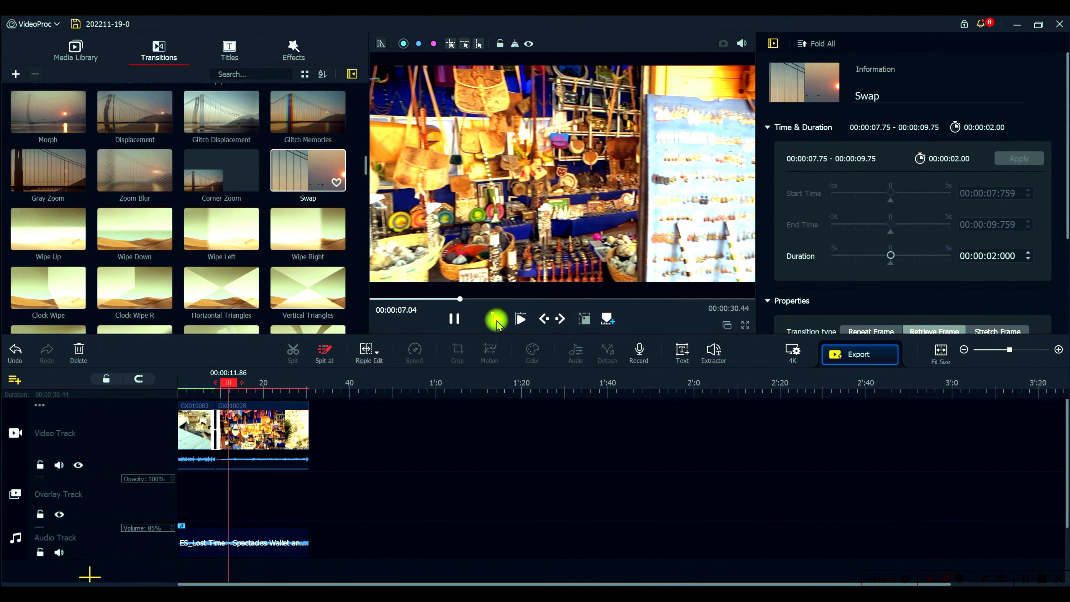
click(215, 425)
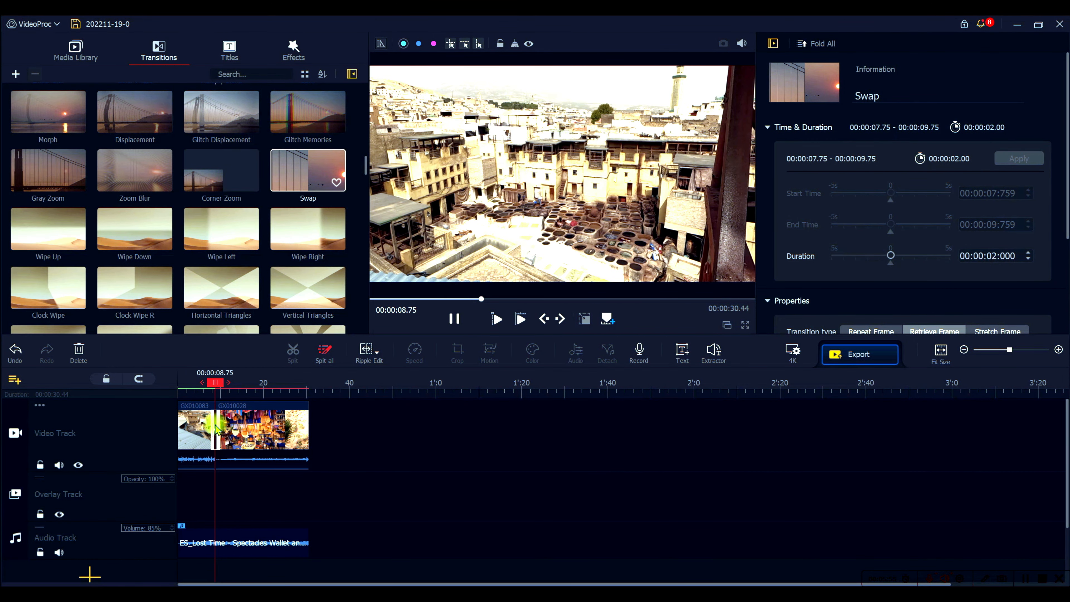
key(Delete)
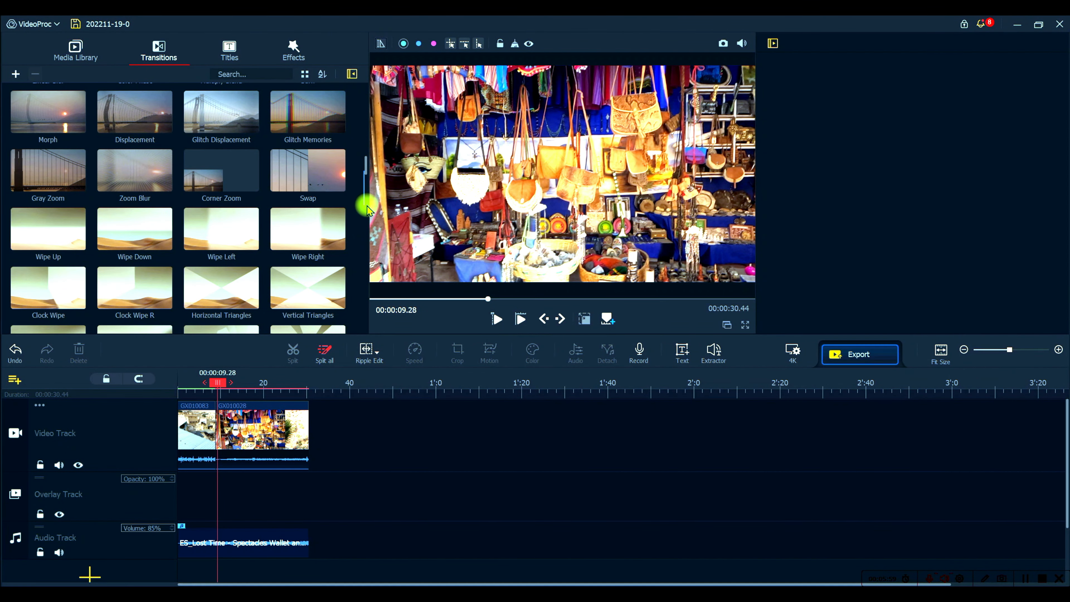
Add the Cube transition between the GX010083 and GX010028 clips and play back the cut.
drag(366, 176, 358, 339)
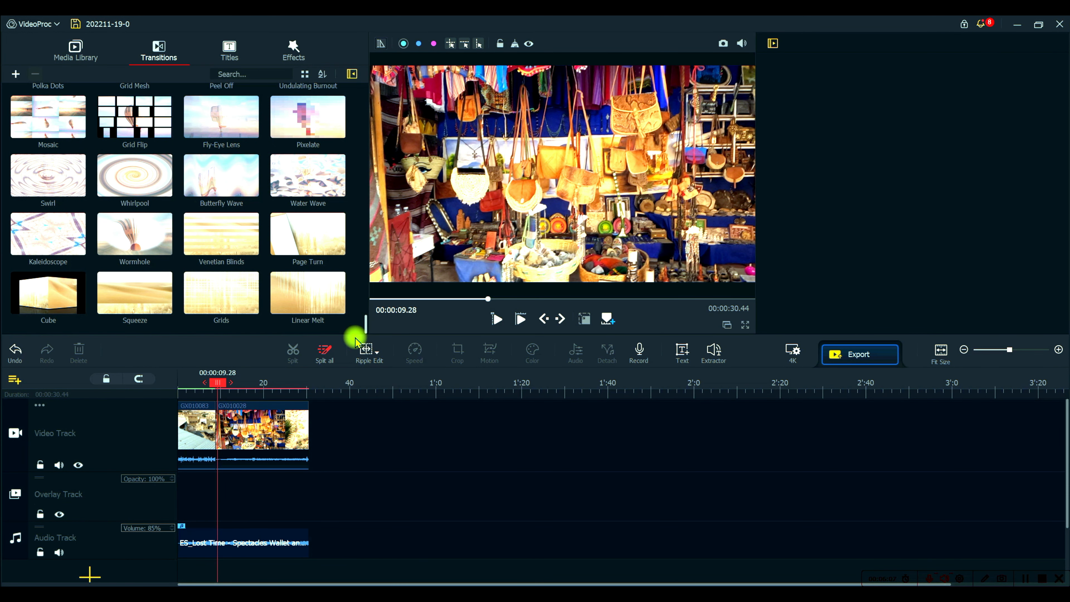
drag(50, 296, 217, 428)
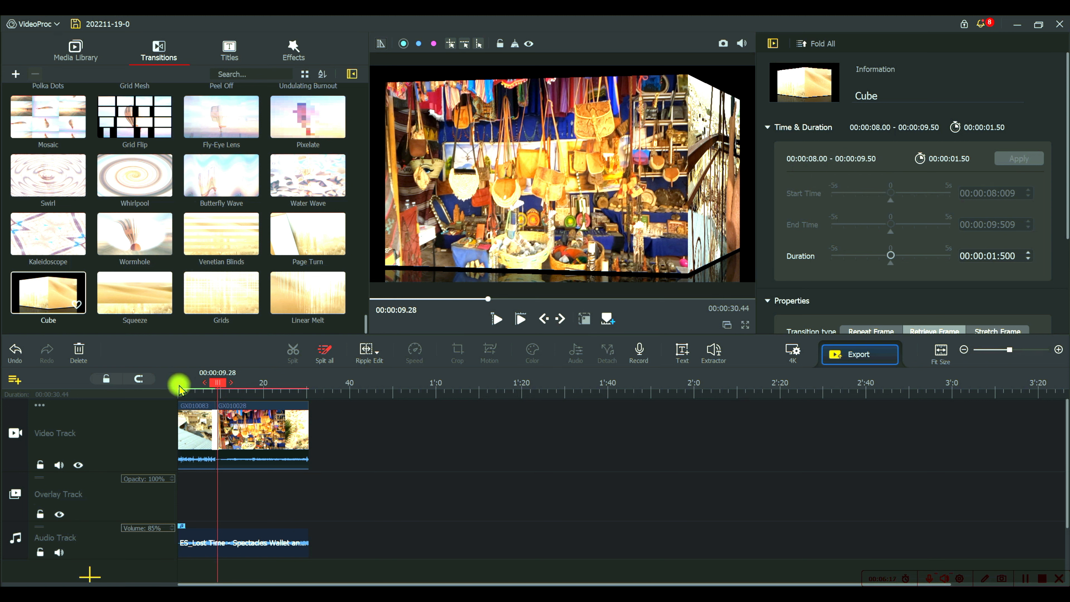
drag(216, 388, 207, 387)
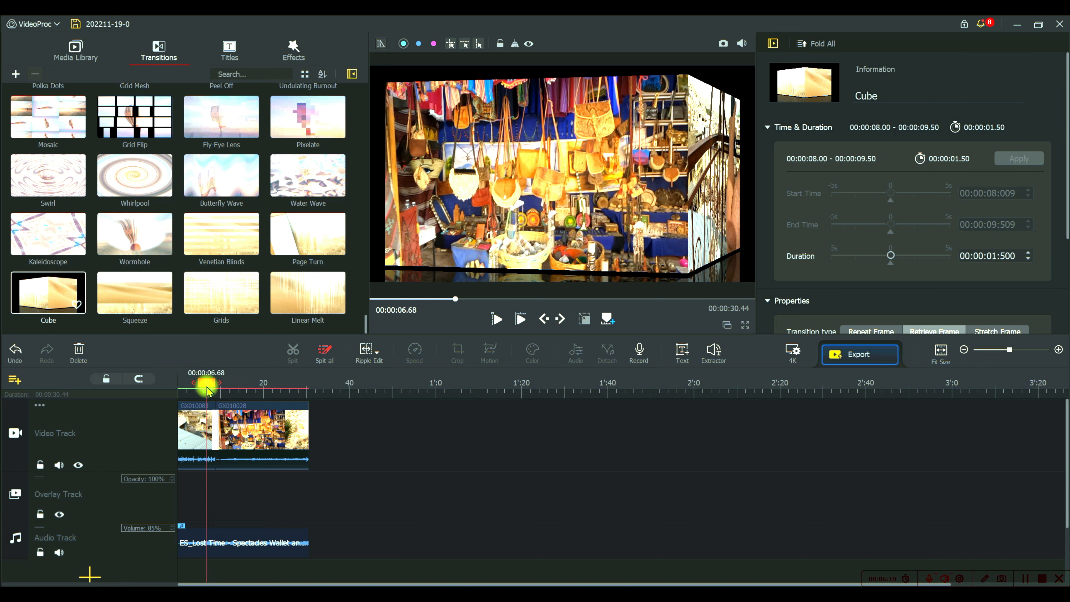
click(498, 320)
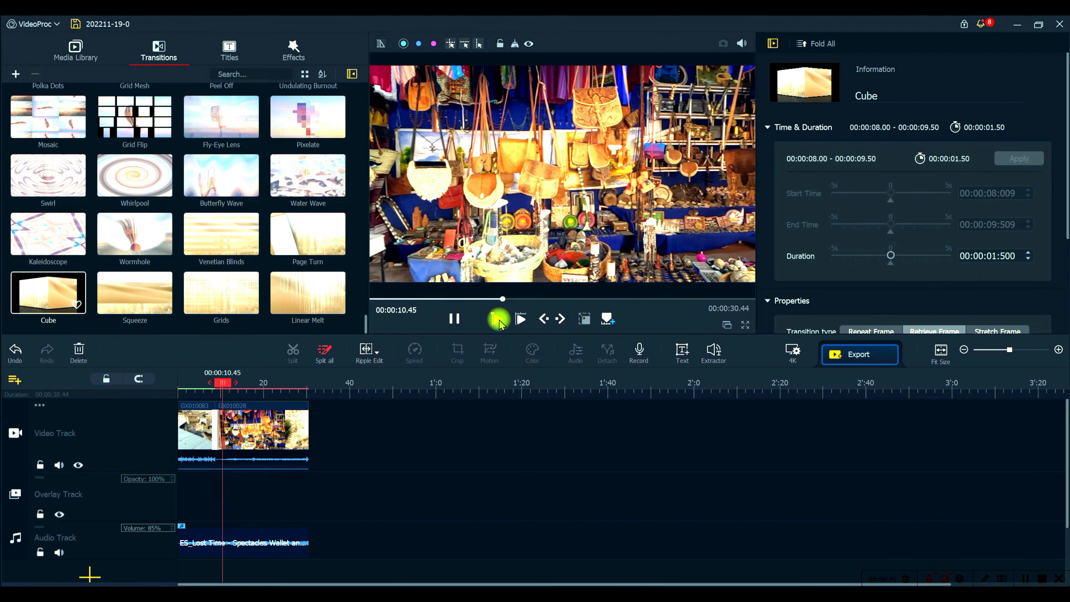
click(498, 322)
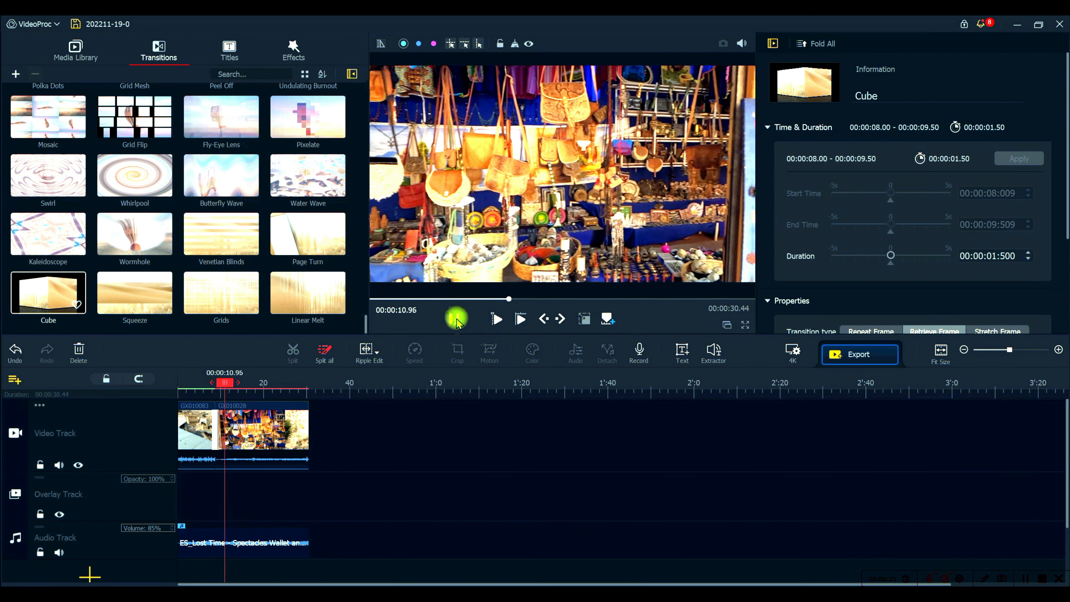
Insert the Credit 1 title at the very start of the video track, ahead of the GX010083 clip.
click(230, 52)
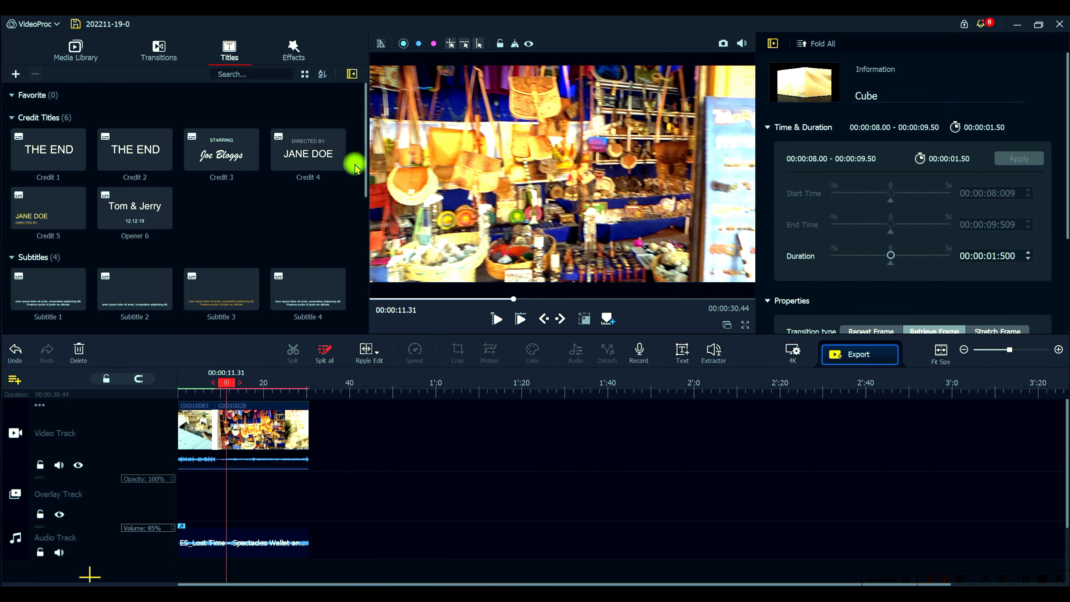
mouse_move(364, 168)
mouse_down()
mouse_move(365, 314)
mouse_move(377, 153)
mouse_up()
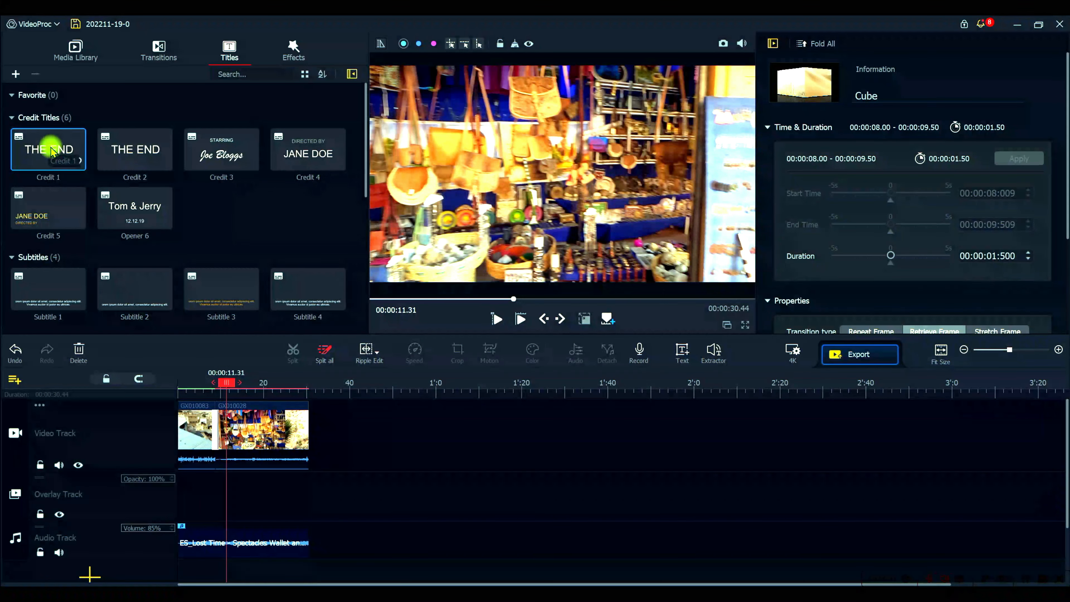
drag(226, 389, 176, 382)
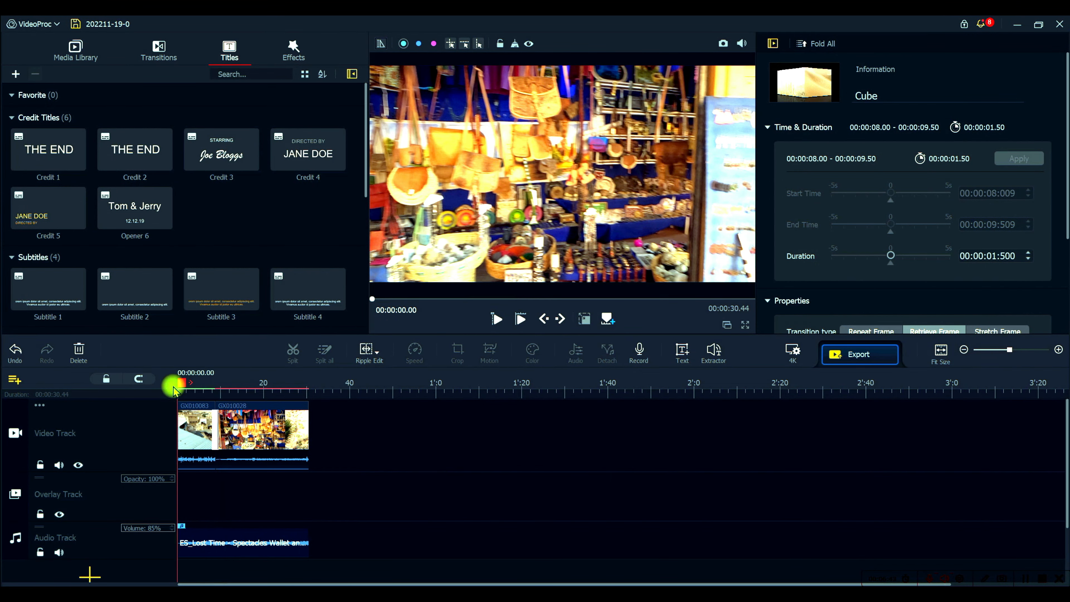
drag(49, 150, 183, 440)
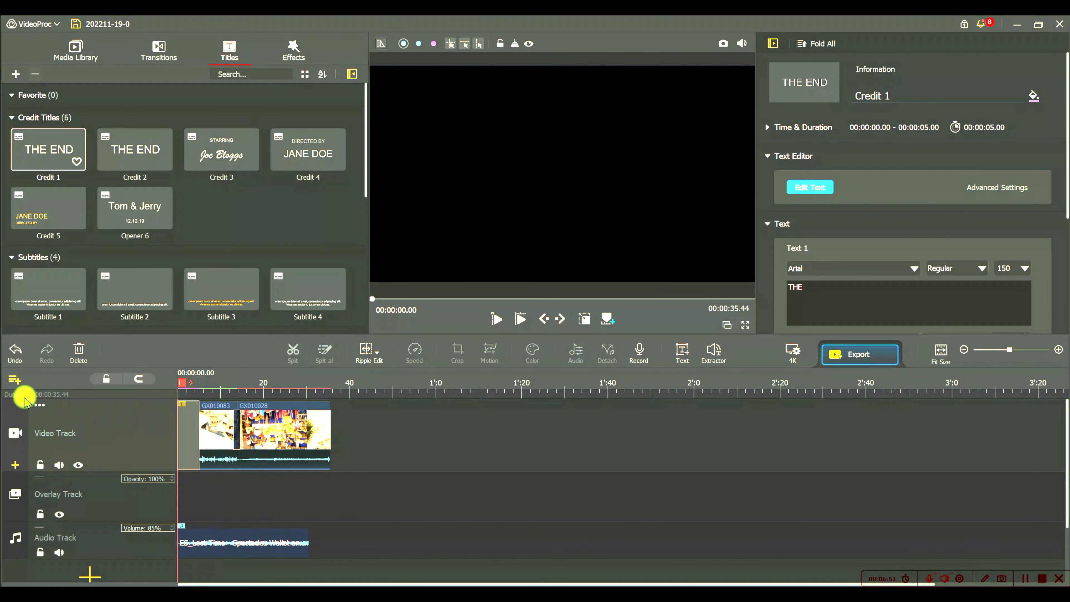
Add an extra overlay track, undo it, and add a new video effect track instead.
click(15, 380)
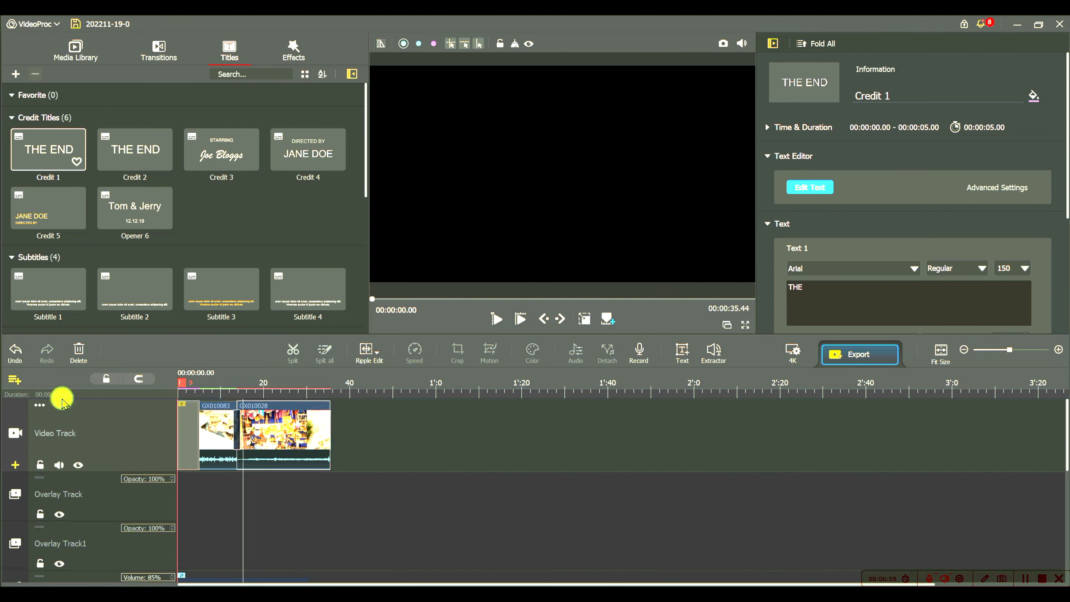
click(14, 352)
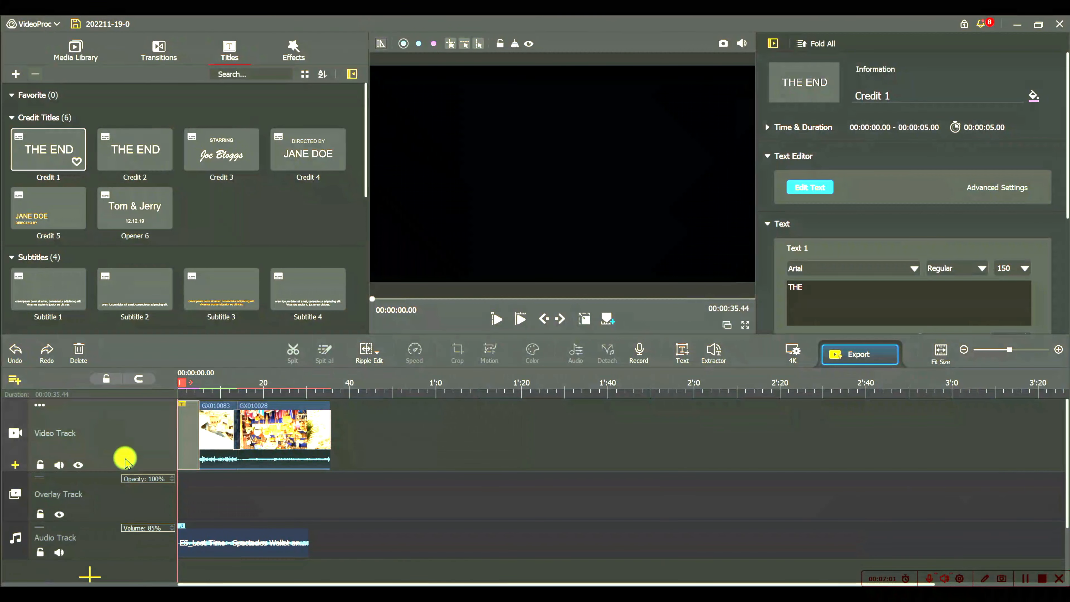
click(15, 380)
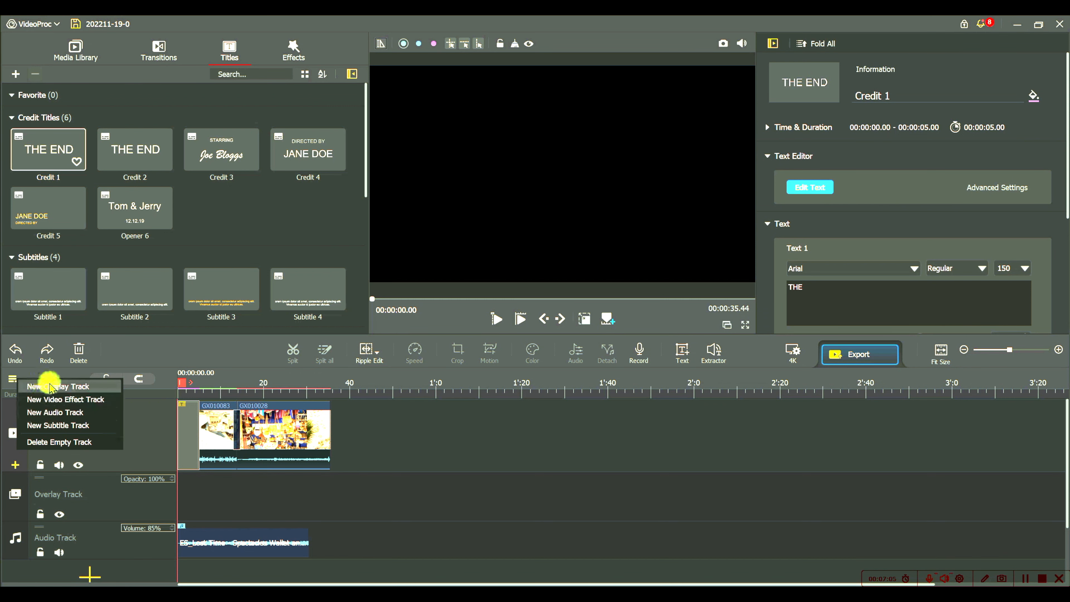
click(90, 400)
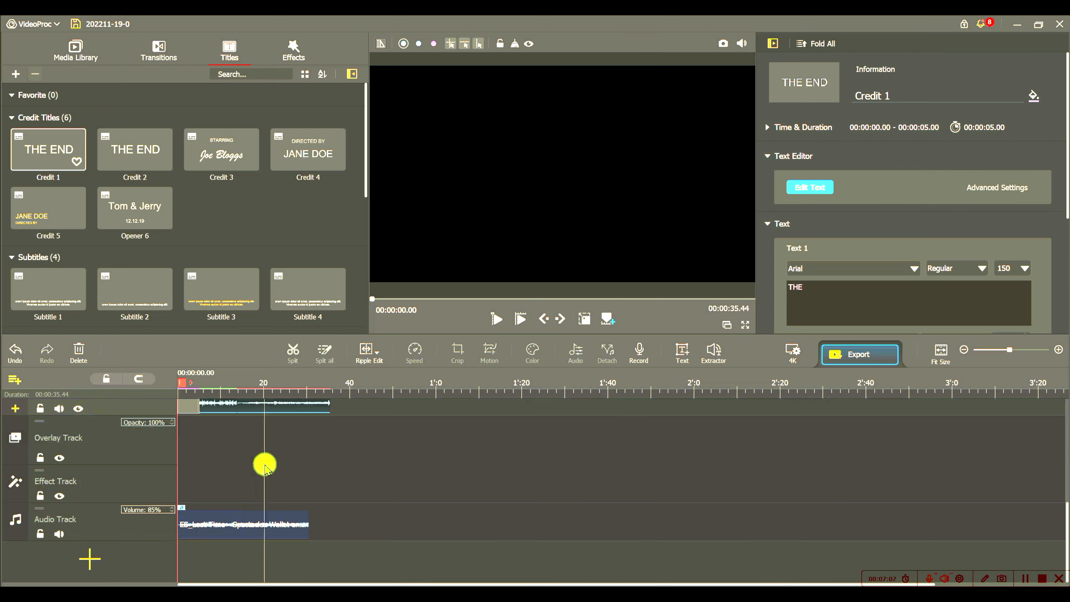
scroll(259, 461, up, 2)
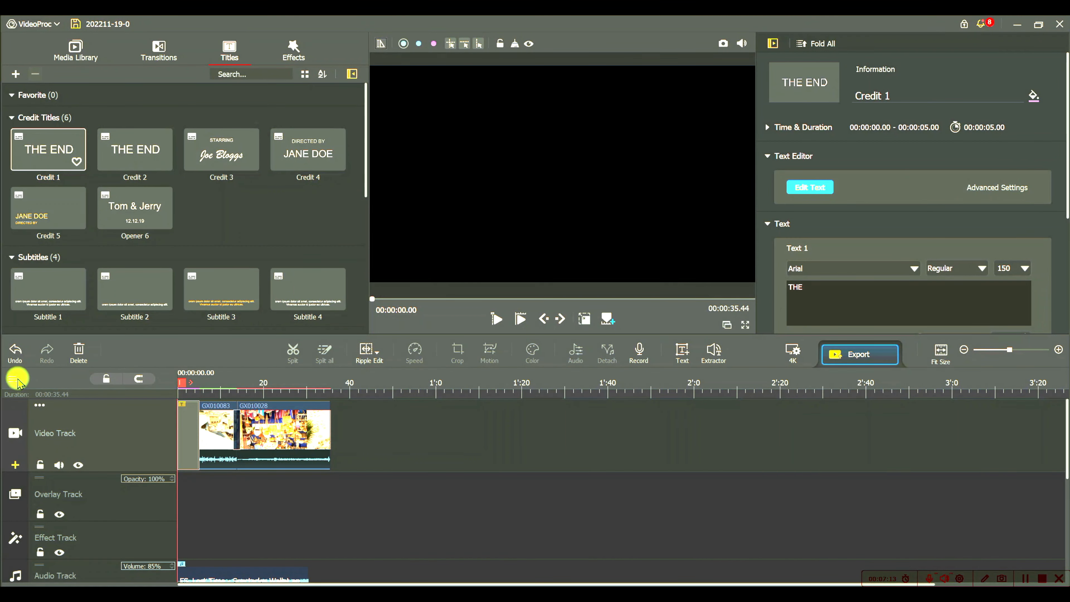
Preview the opening title on the video track and delete all empty tracks from the timeline.
click(186, 419)
click(14, 379)
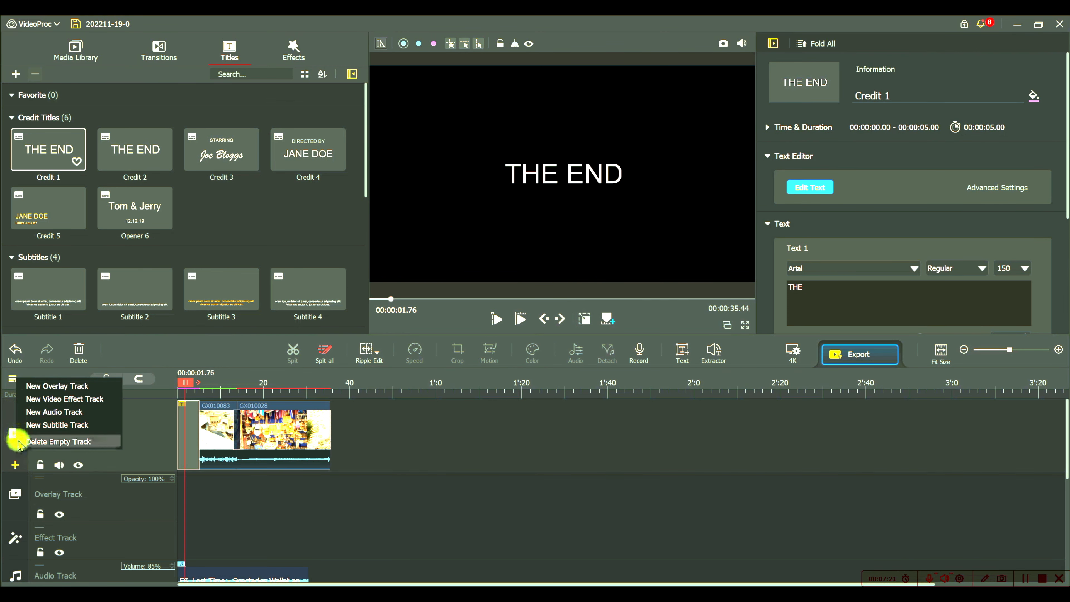
click(42, 441)
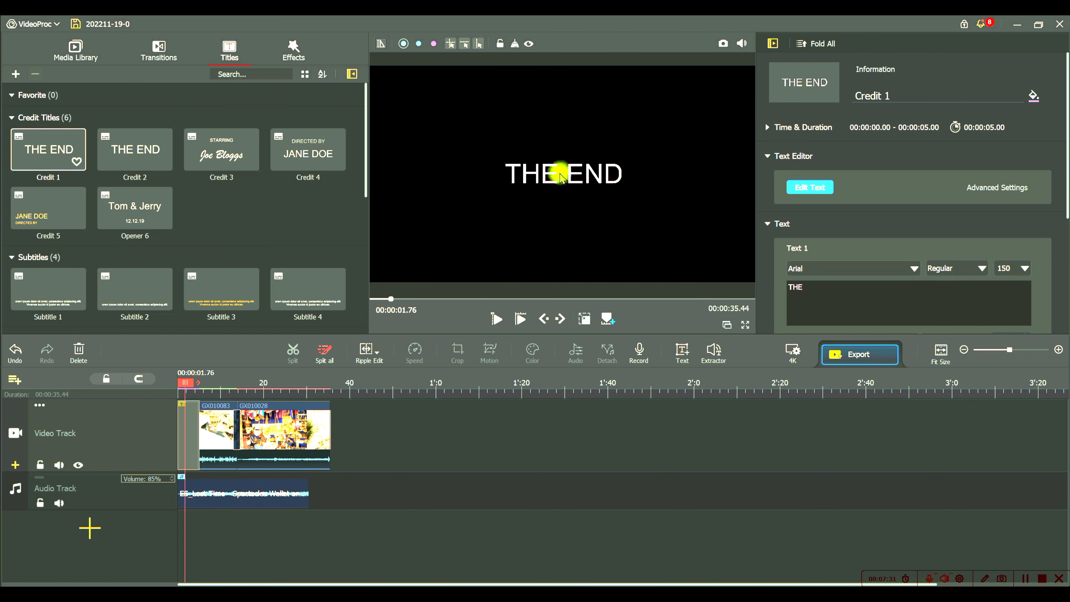
Change the first line of the opening title to "Morocco Trip" and set its scale to 98.
click(817, 188)
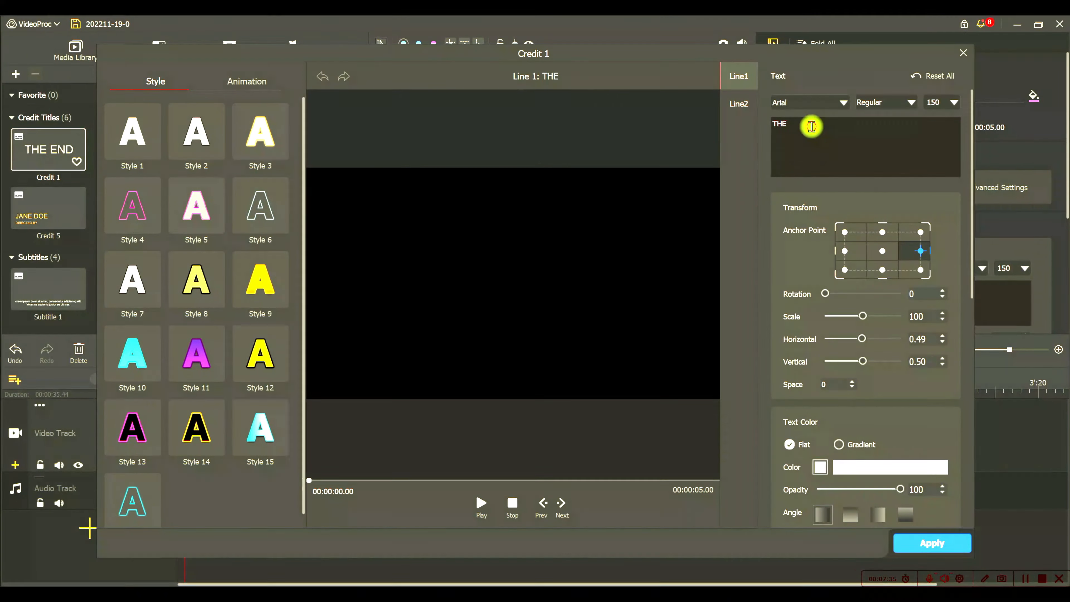
drag(812, 125, 725, 124)
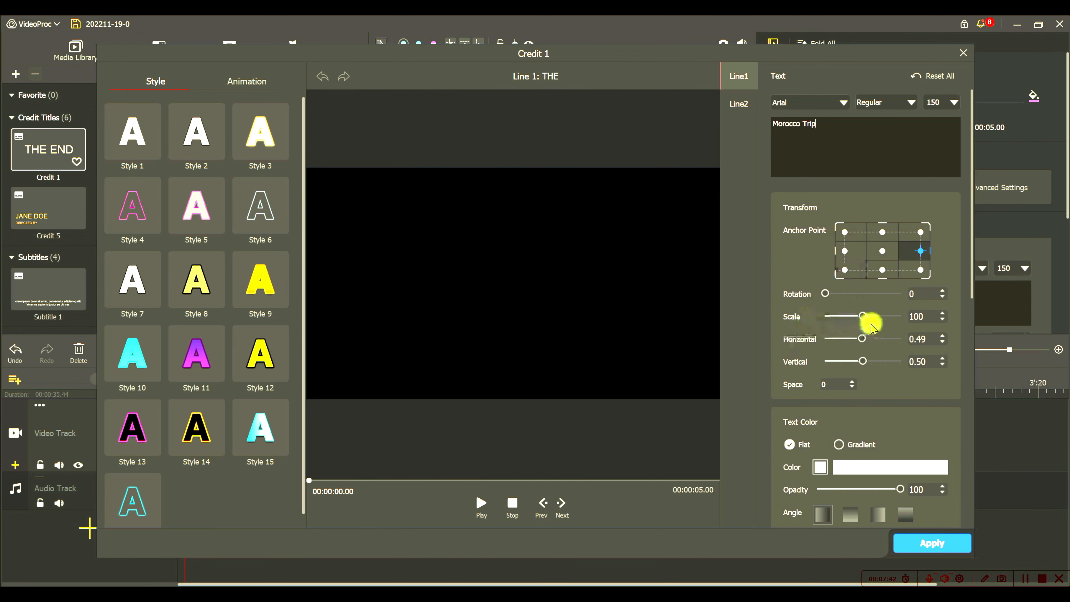
drag(861, 317, 865, 325)
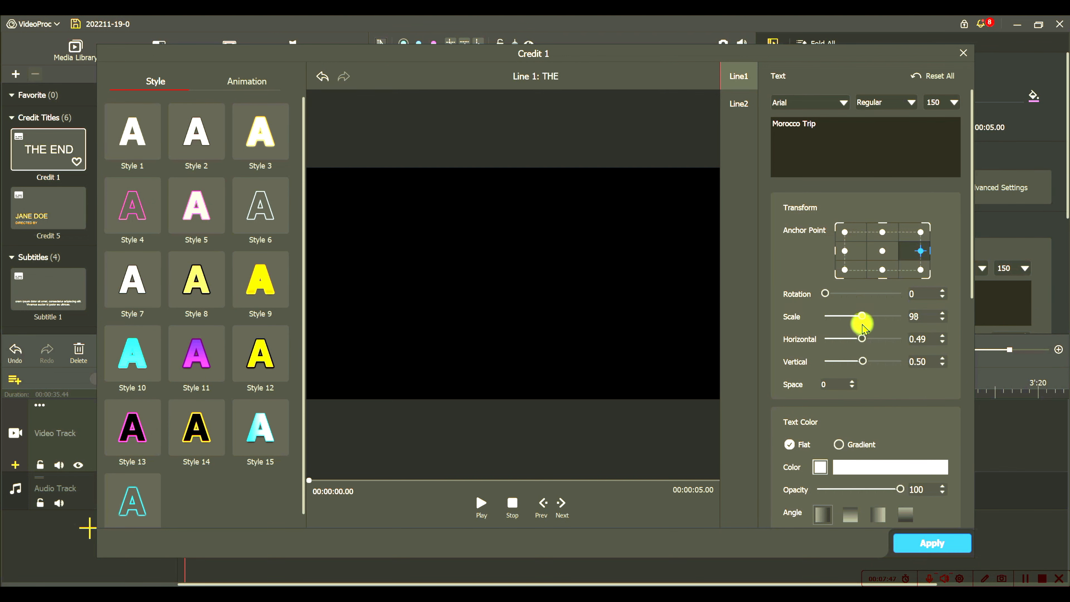
Set the flat text color of the "Morocco Trip" line to red (#ff3c49) and apply the title edits.
drag(968, 282, 954, 387)
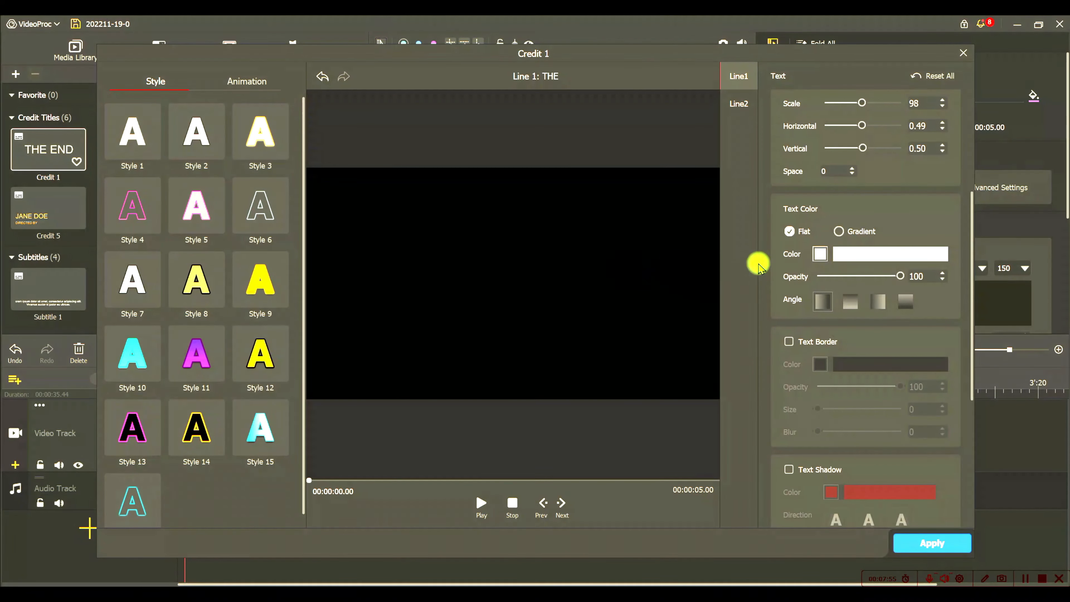
click(818, 255)
click(540, 169)
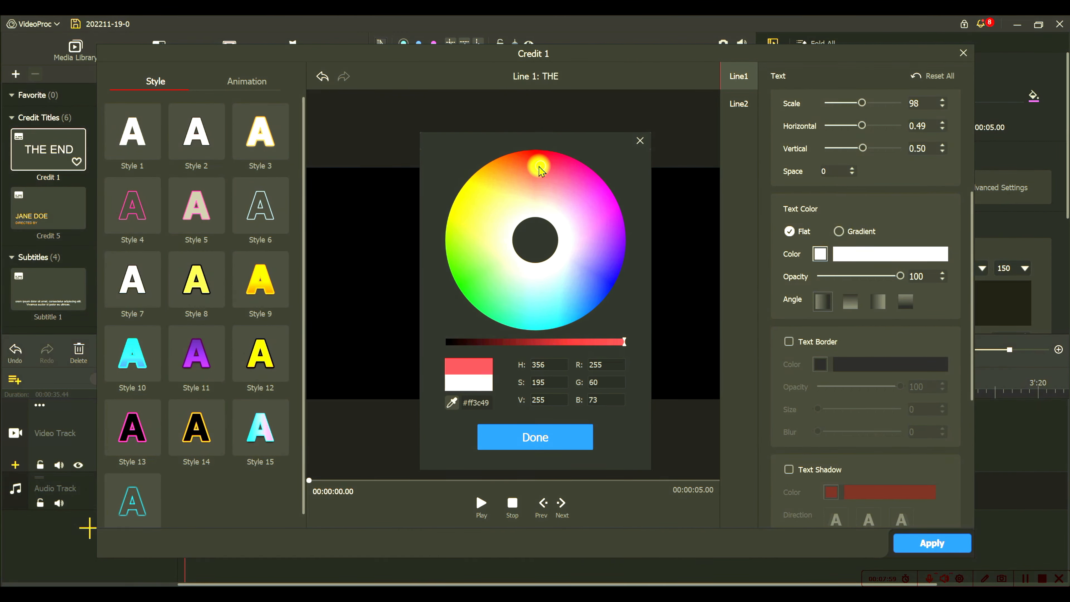
click(502, 437)
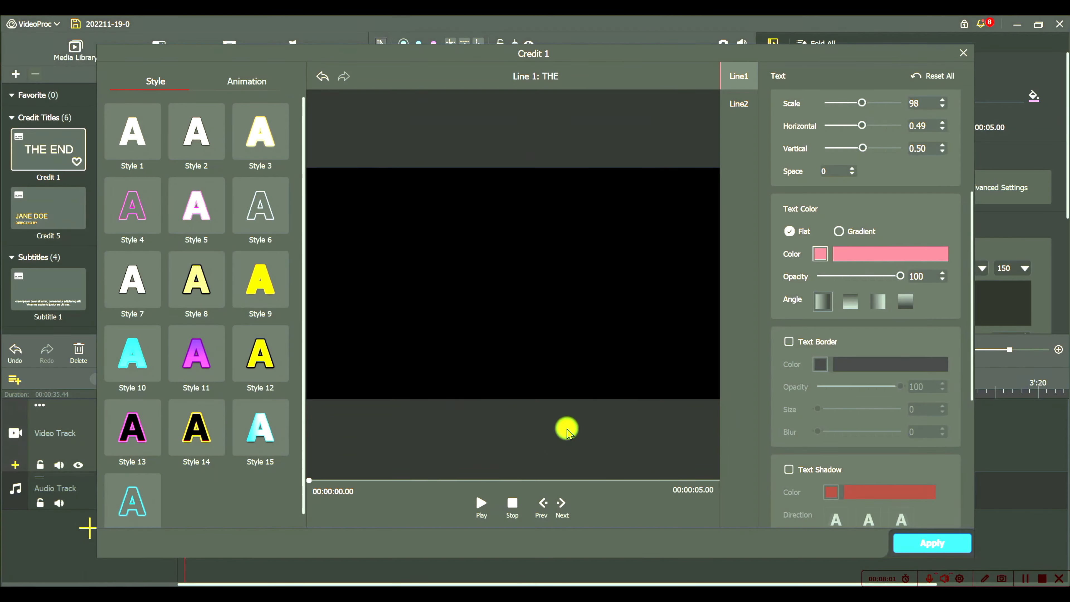
scroll(922, 424, down, 3)
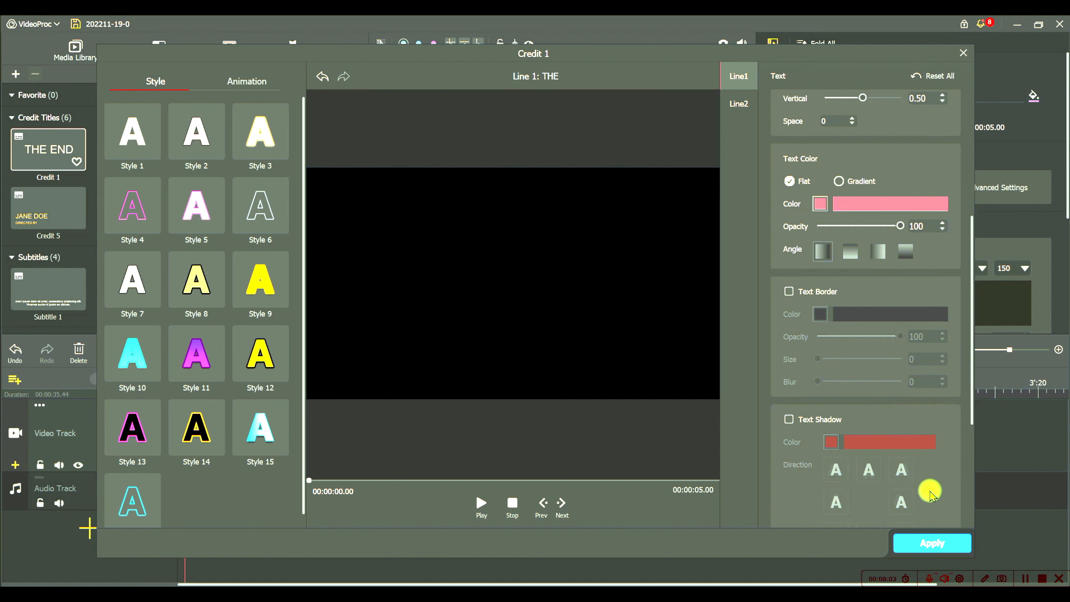
scroll(941, 456, down, 2)
click(930, 545)
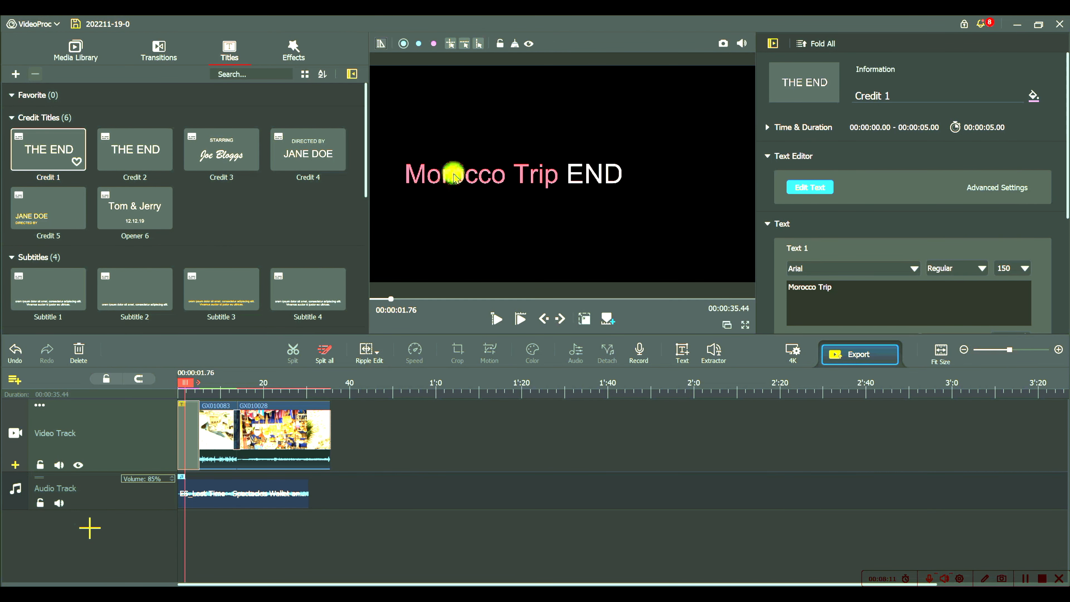
Clear the second text "END" from the opening title and shift "Morocco Trip" toward the middle of the frame.
click(186, 425)
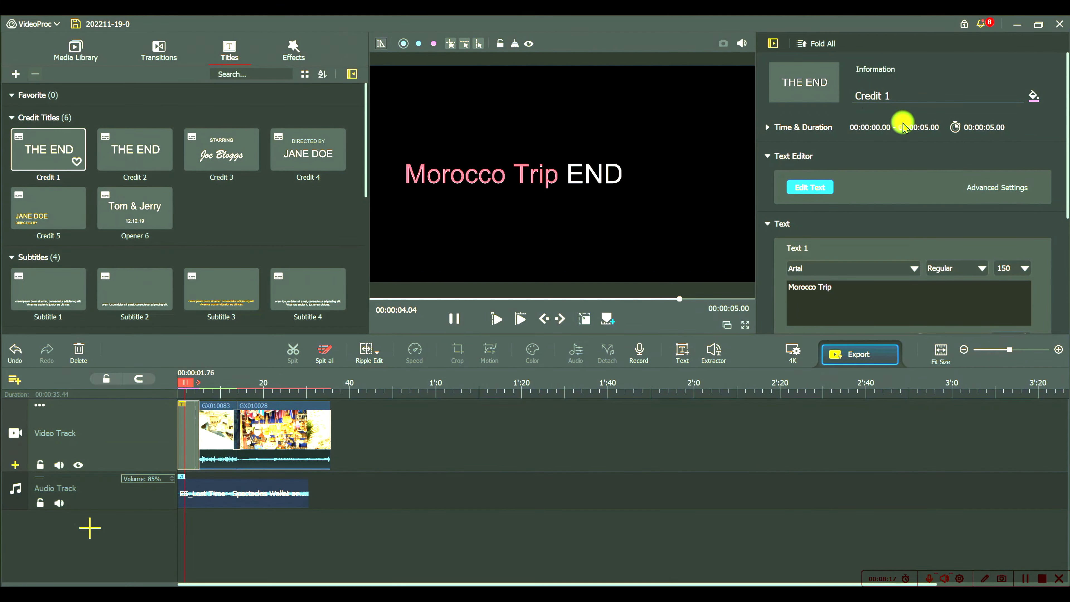
drag(1060, 189, 1059, 293)
drag(843, 263, 763, 255)
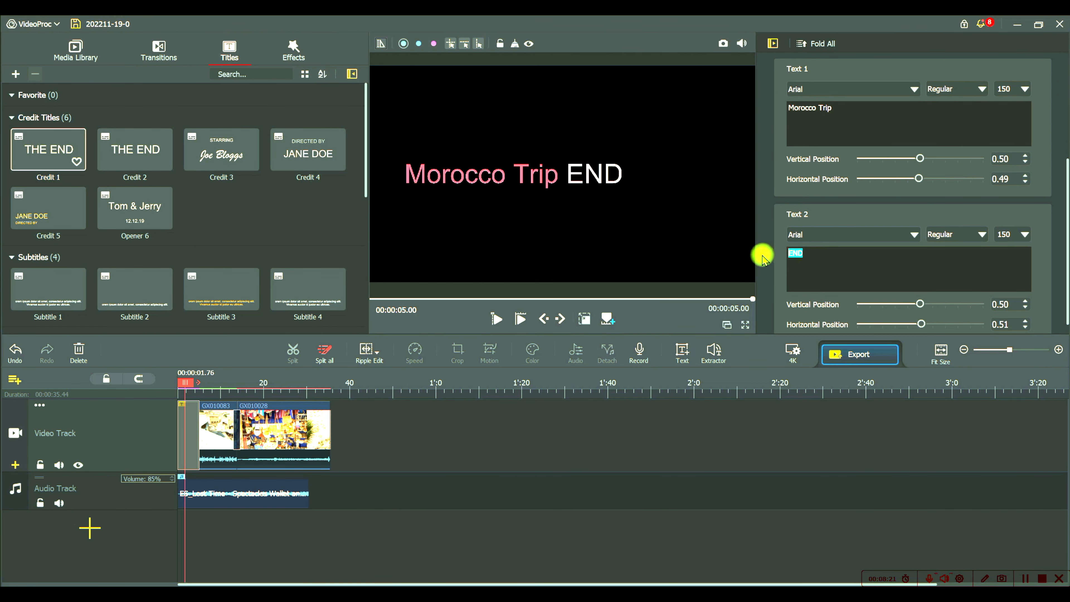
key(BackSpace)
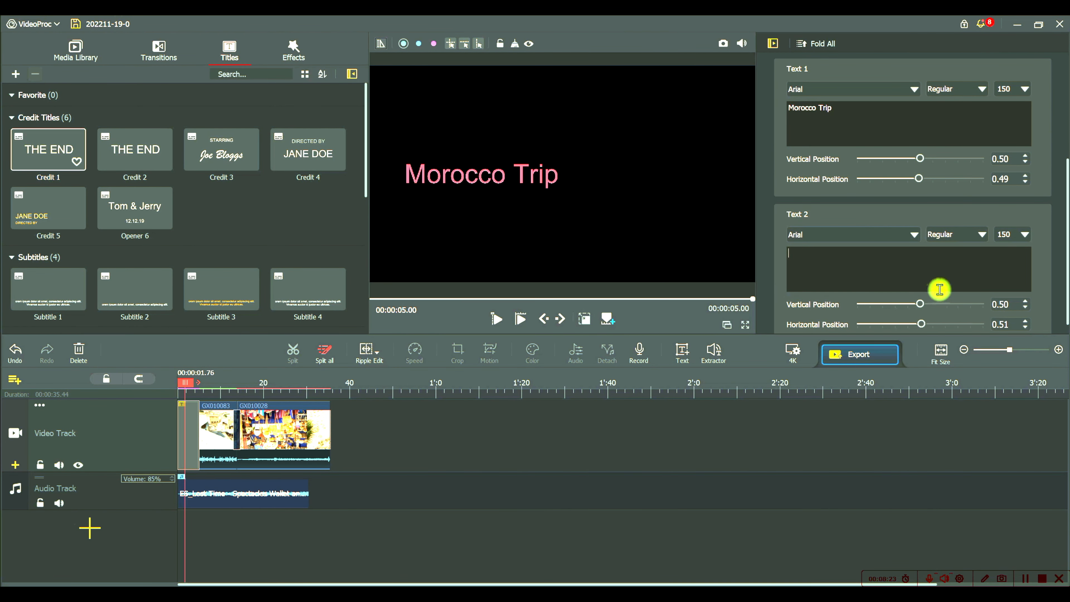
drag(920, 158, 941, 178)
drag(1068, 250, 1064, 108)
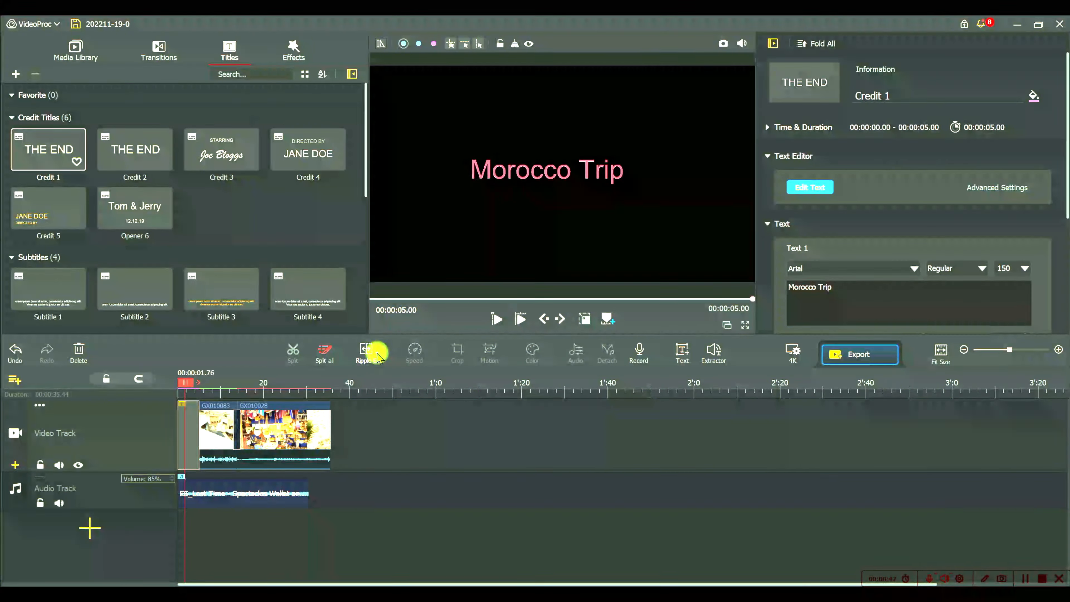
View the speed curve presets for the GX010028 clip and close the Speed Editor without applying changes.
click(220, 433)
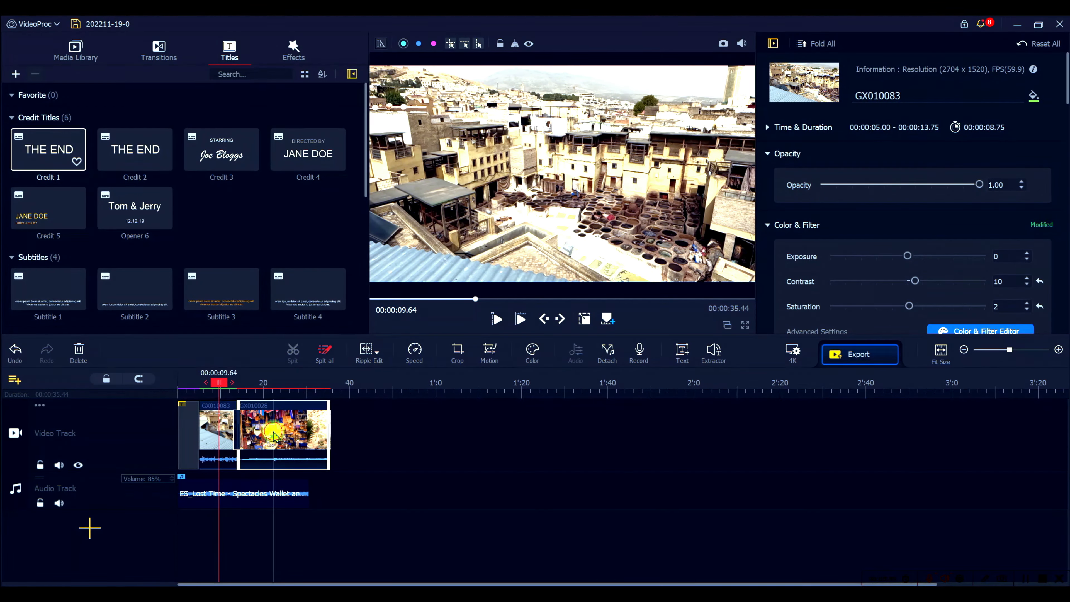
click(274, 437)
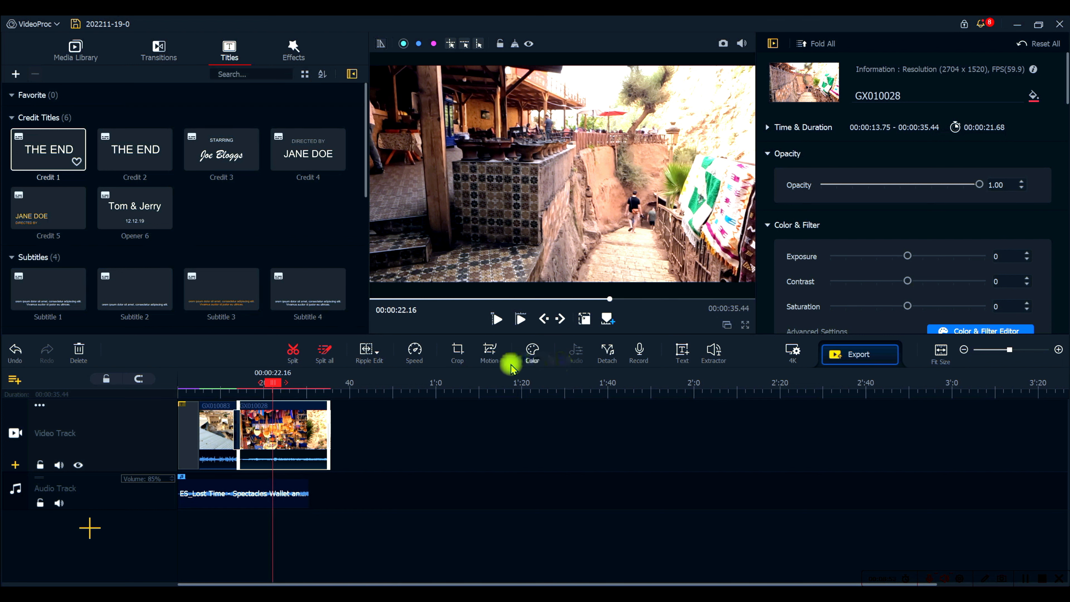
click(415, 351)
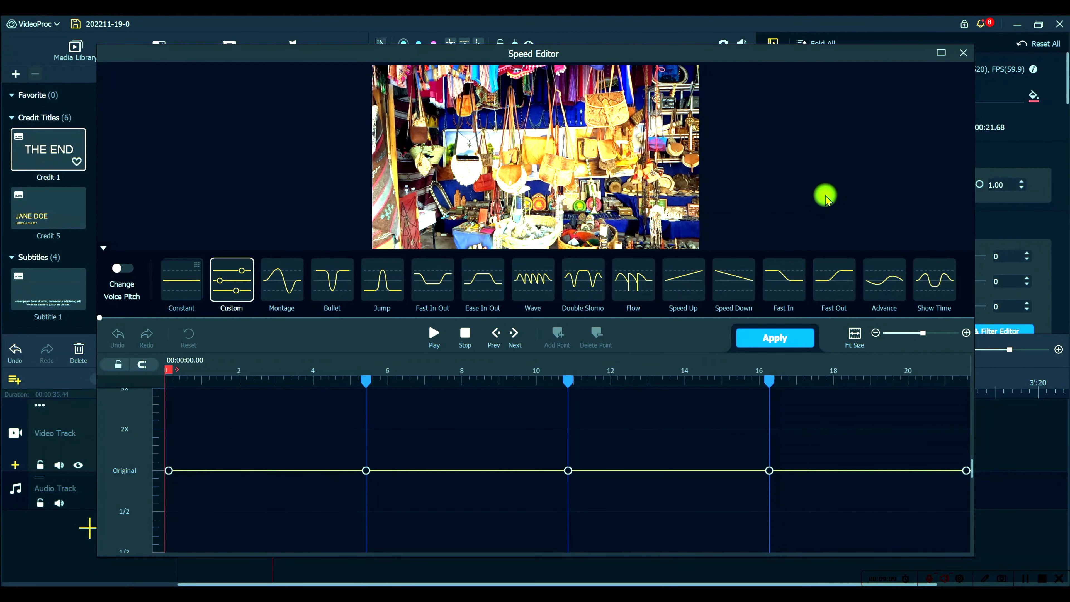
click(964, 54)
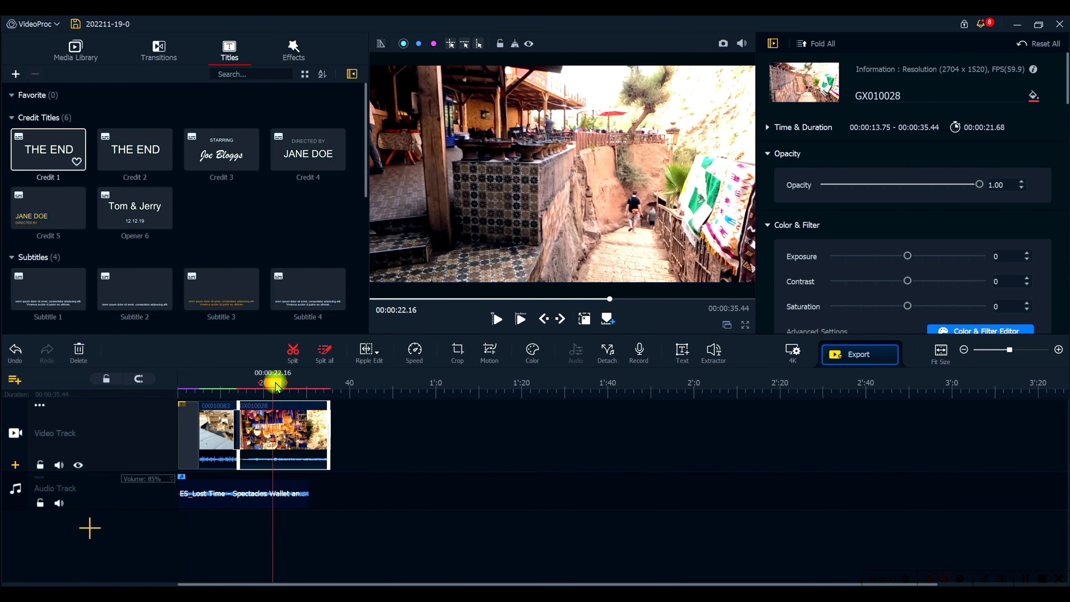
Move the playhead to the end of the timeline and look through the title templates and effect filters.
drag(274, 382, 333, 395)
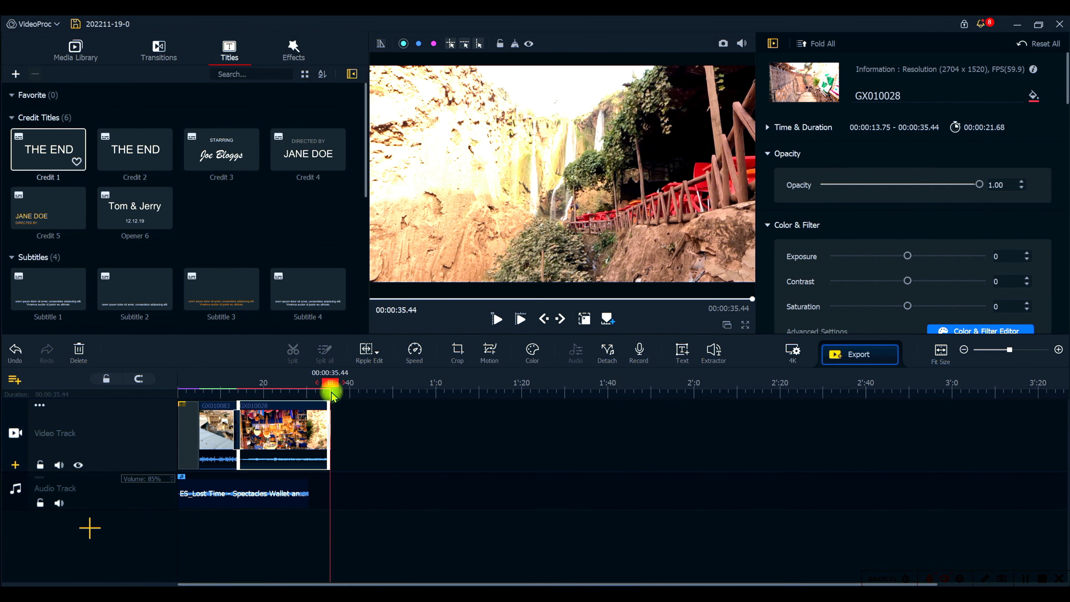
scroll(276, 208, down, 3)
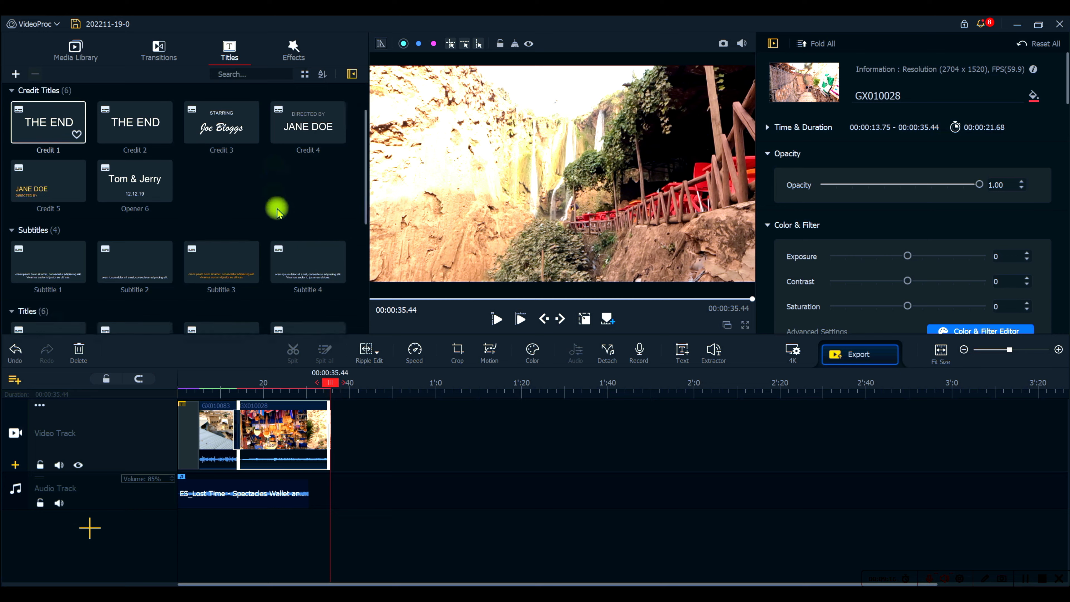
scroll(276, 208, down, 2)
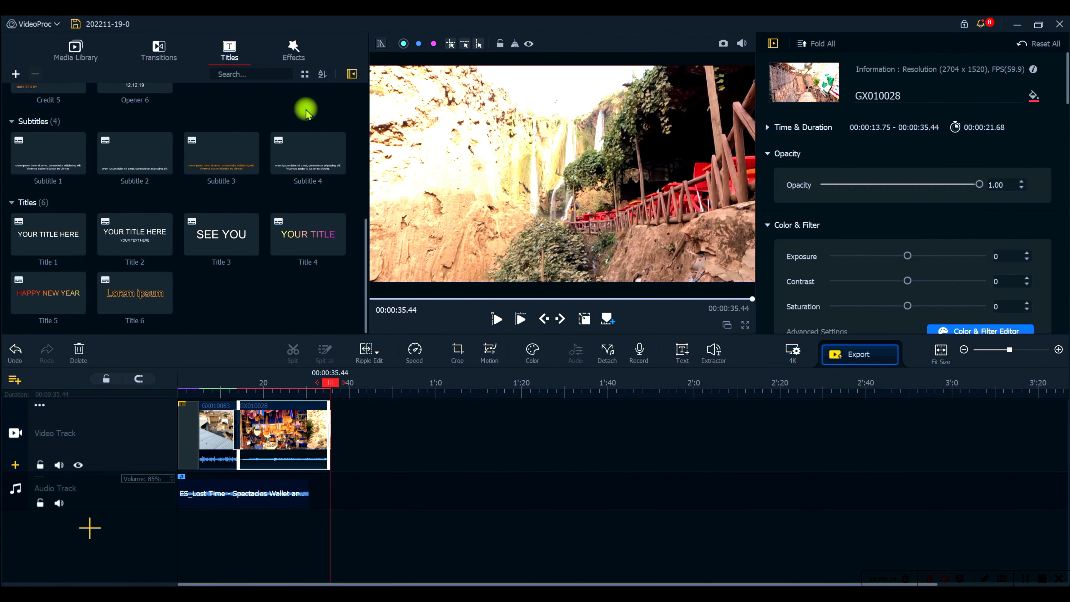
click(294, 51)
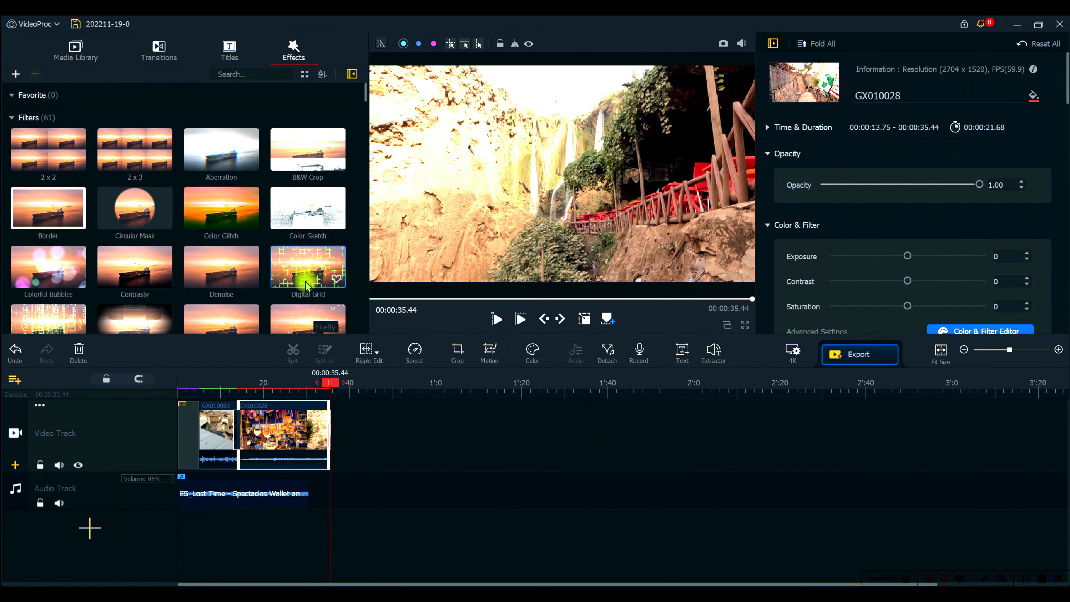
drag(366, 104, 387, 86)
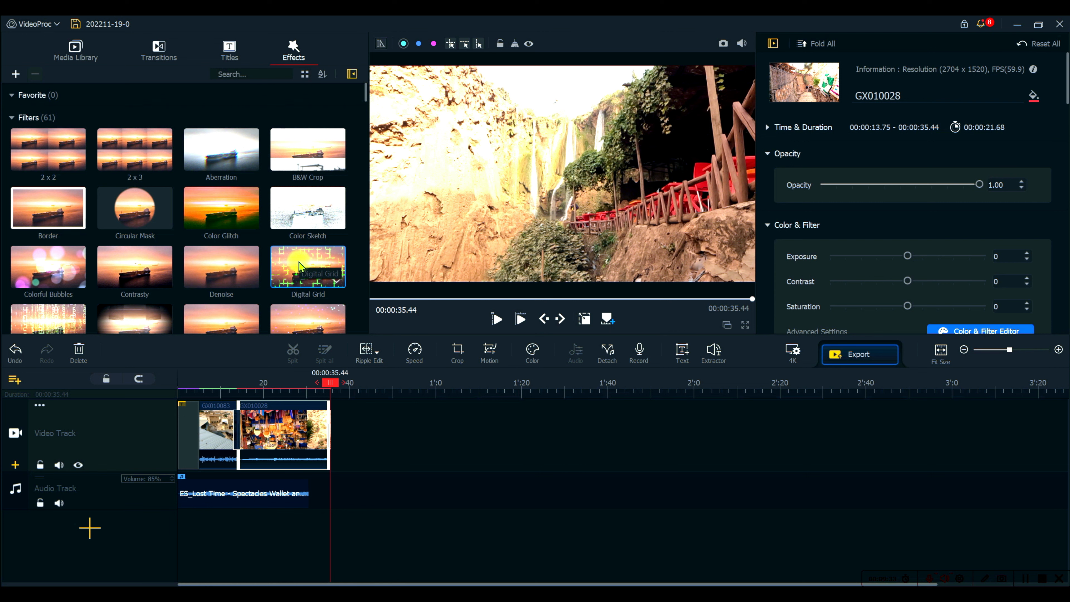
Play back the edited timeline, move the playhead to its end and show the imported media.
drag(301, 274, 150, 382)
click(497, 319)
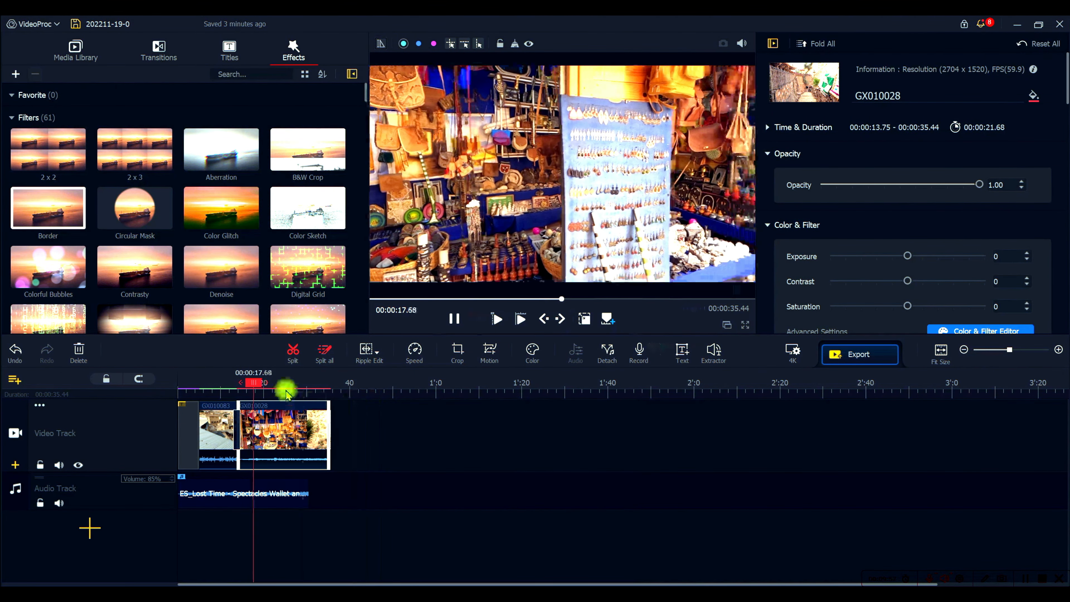
drag(256, 381, 301, 382)
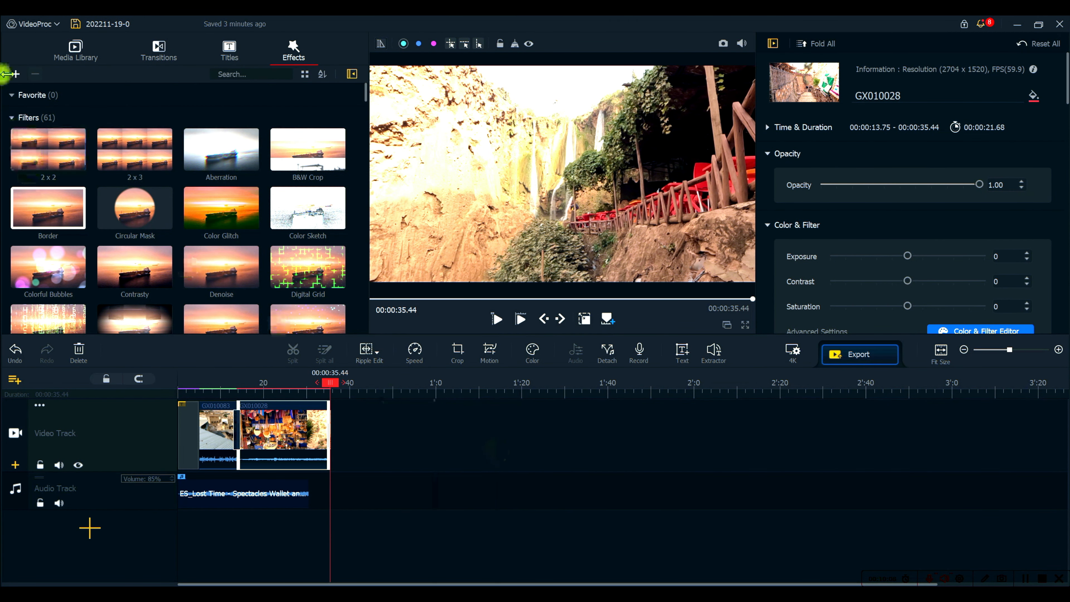
click(75, 49)
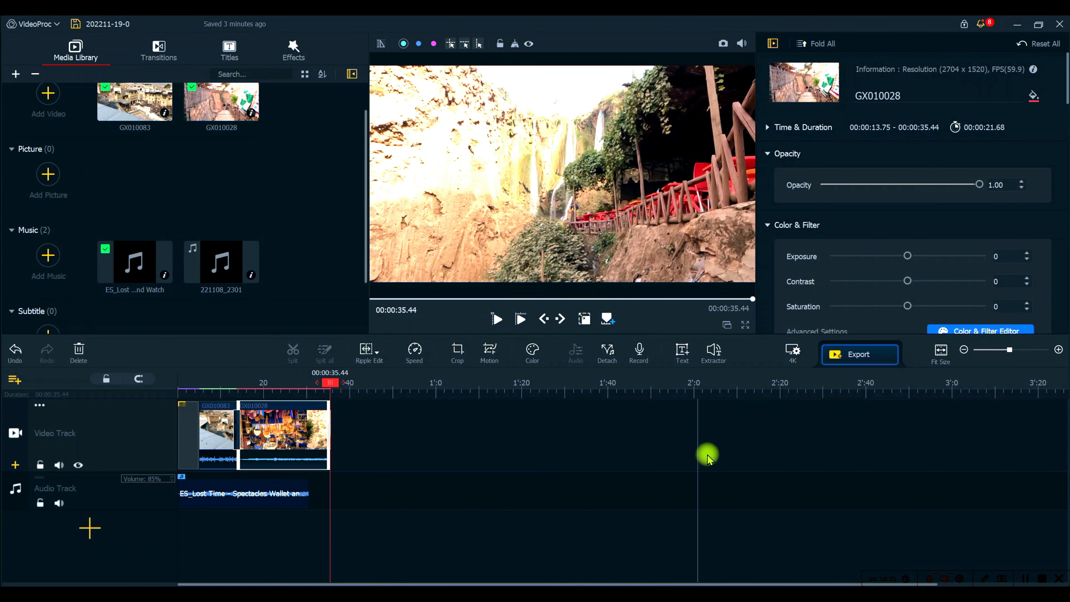
Examine the project's resolution presets and frame rate setting and close the dialog without applying changes.
click(796, 354)
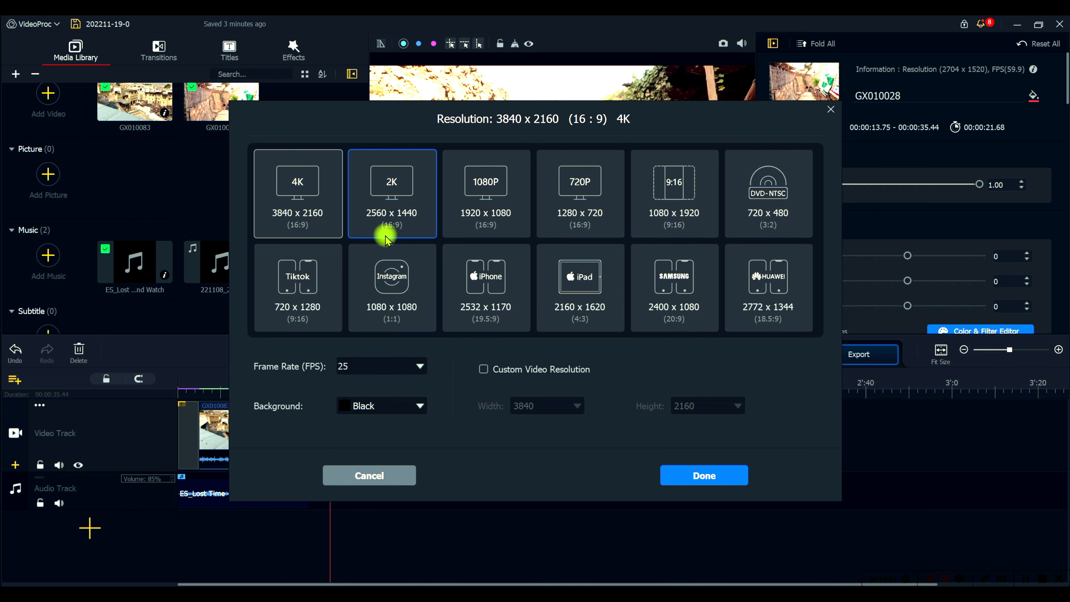
click(418, 367)
click(419, 367)
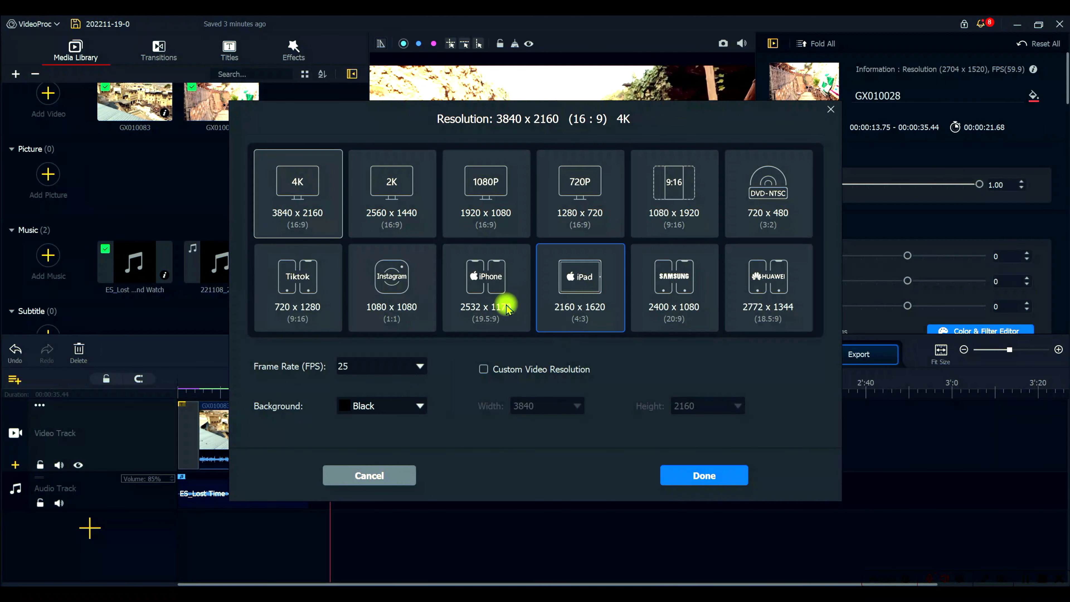
click(830, 112)
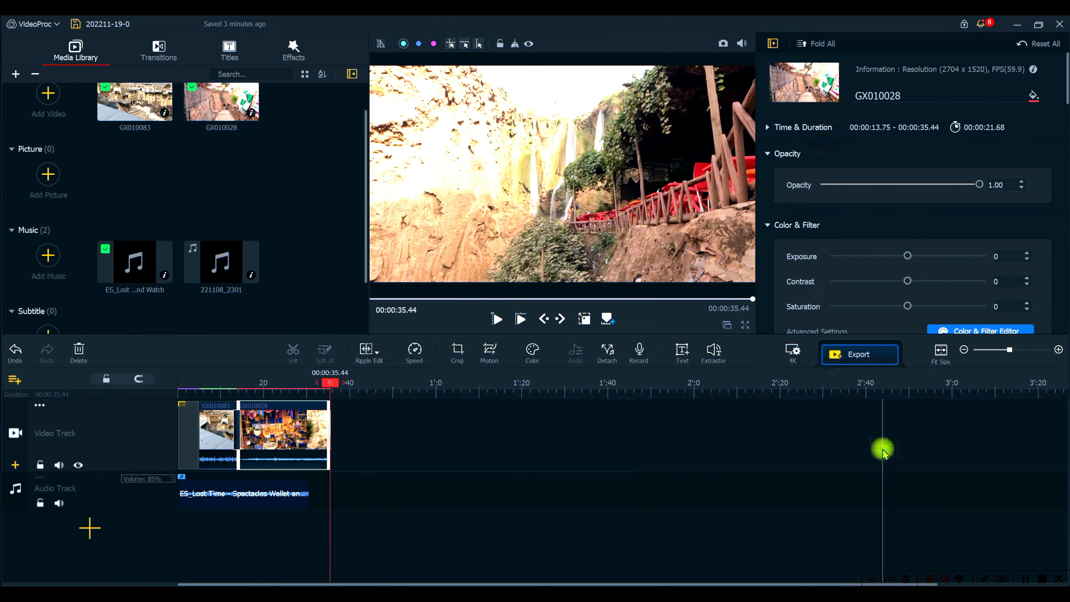
Open the export settings for the edited video and name the output file "My Morocco Trip".
click(852, 359)
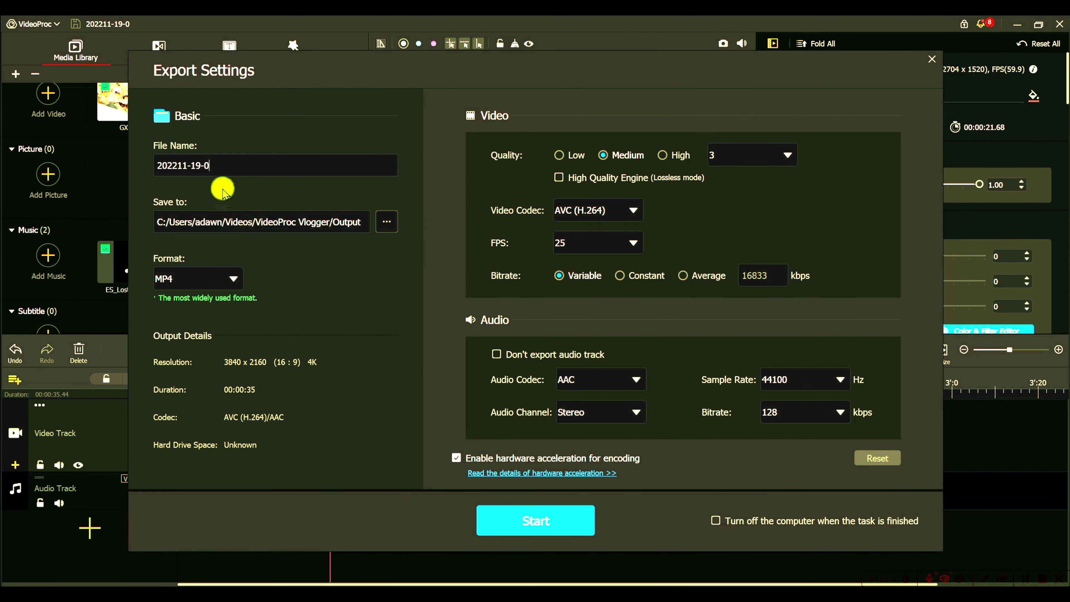
drag(229, 166, 139, 167)
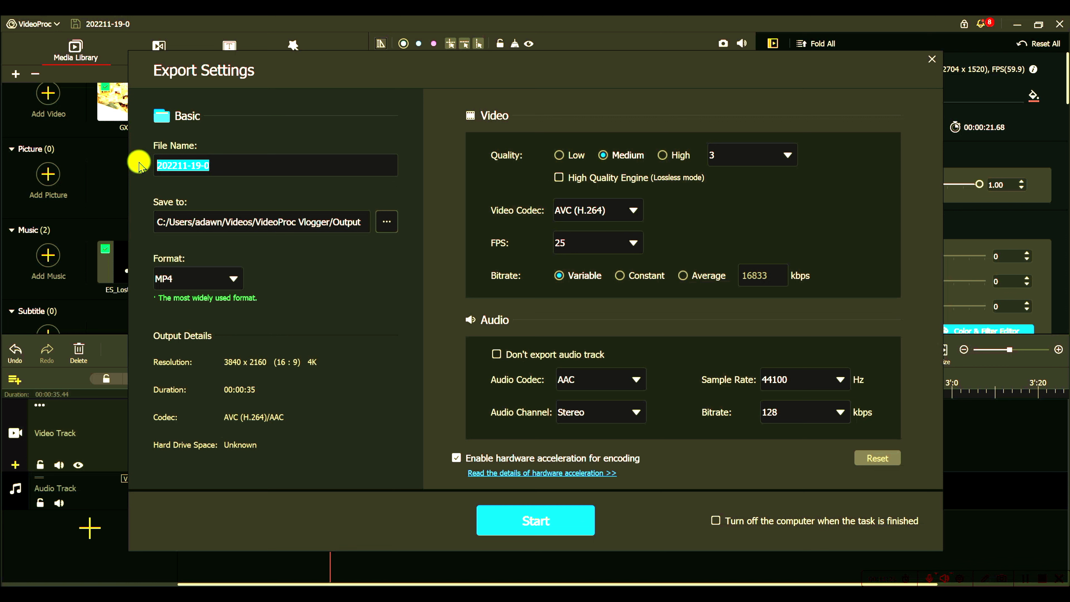
text(My Morocco)
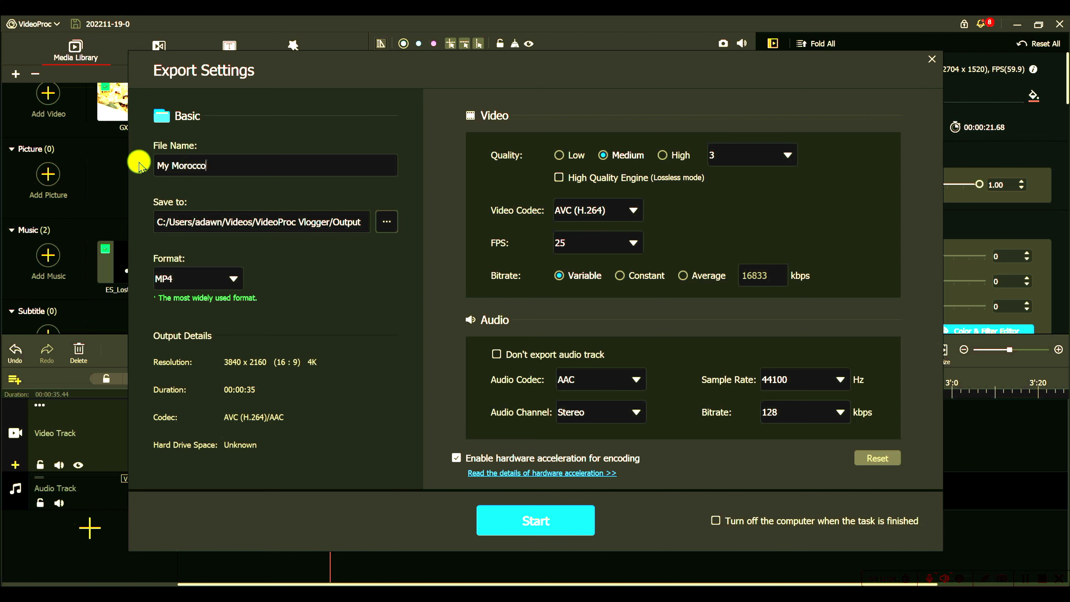
text( Trip)
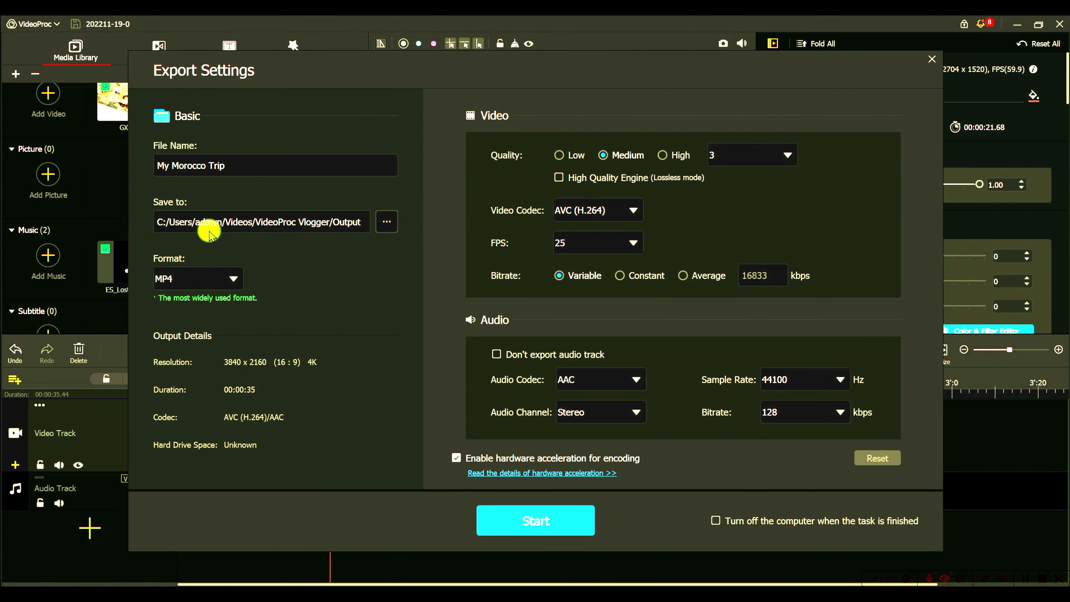
Set the Desktop as the export's save location and look through the format options, keeping MP4.
click(387, 222)
scroll(194, 202, up, 1)
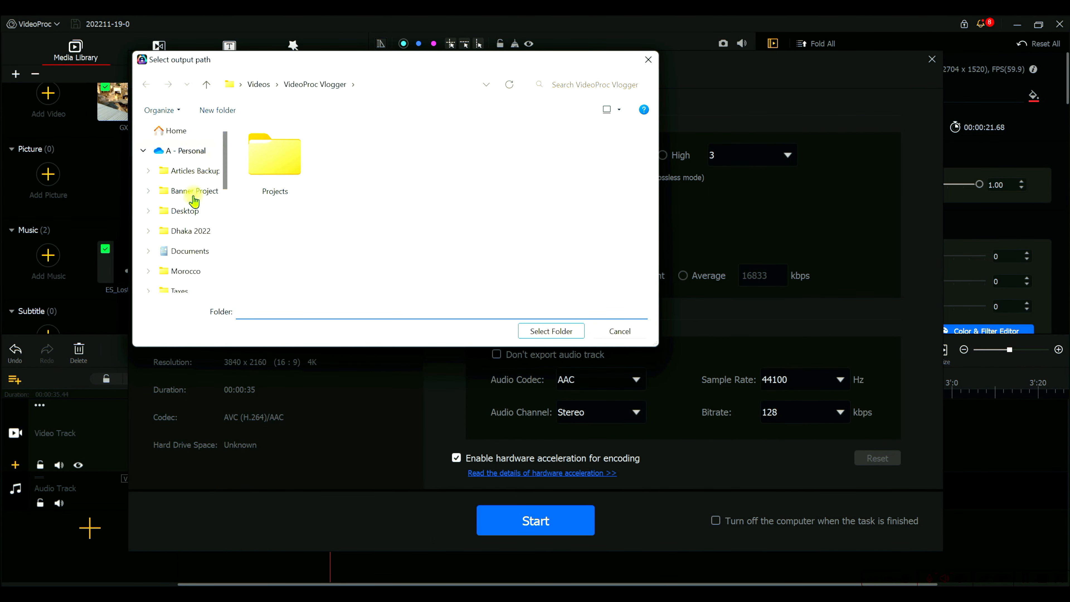
click(174, 131)
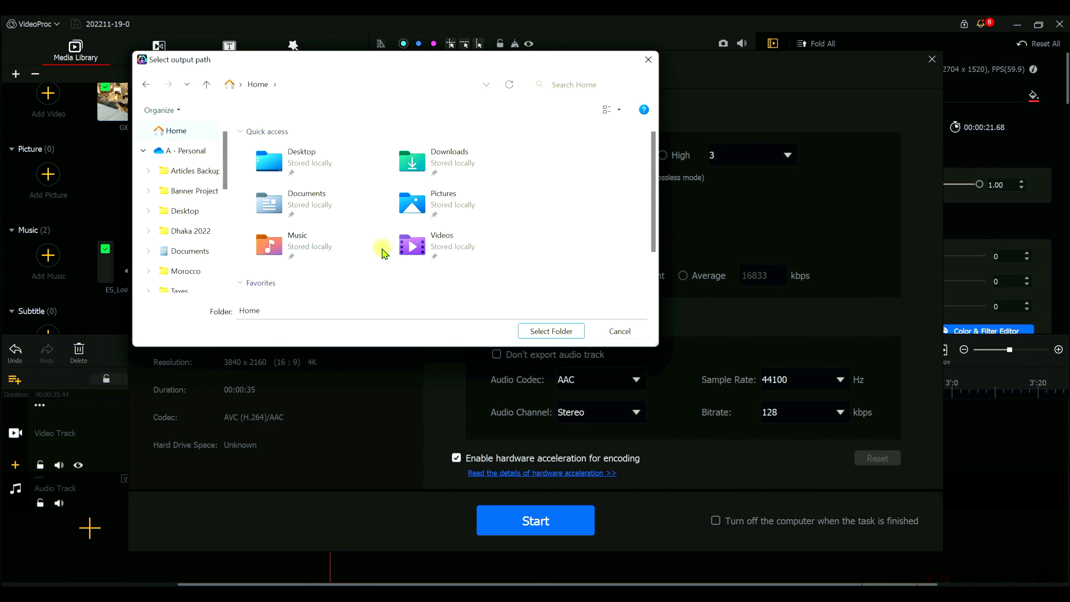
click(312, 167)
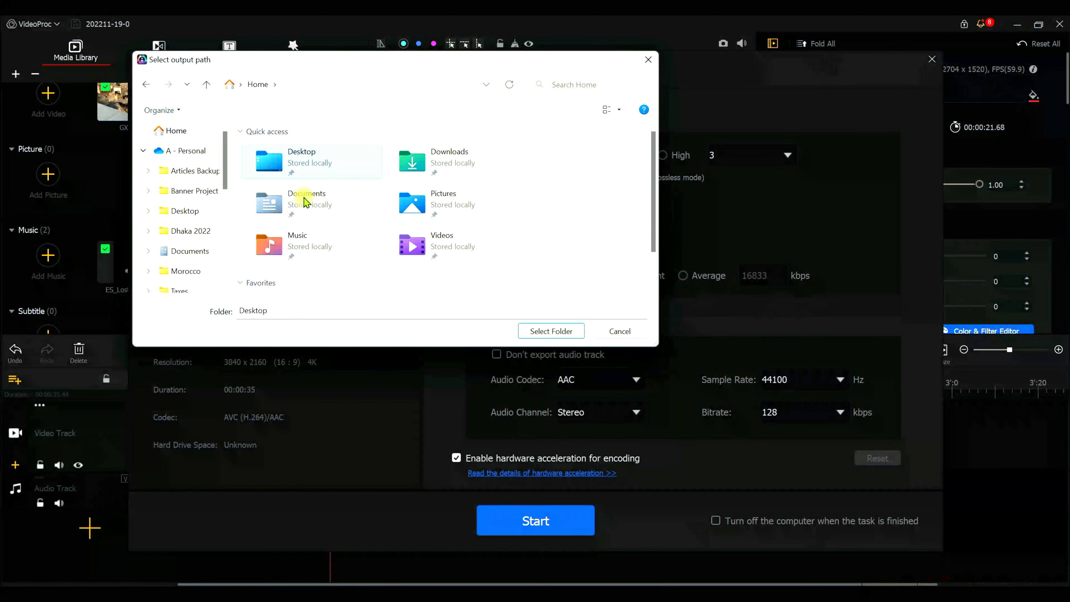
click(538, 331)
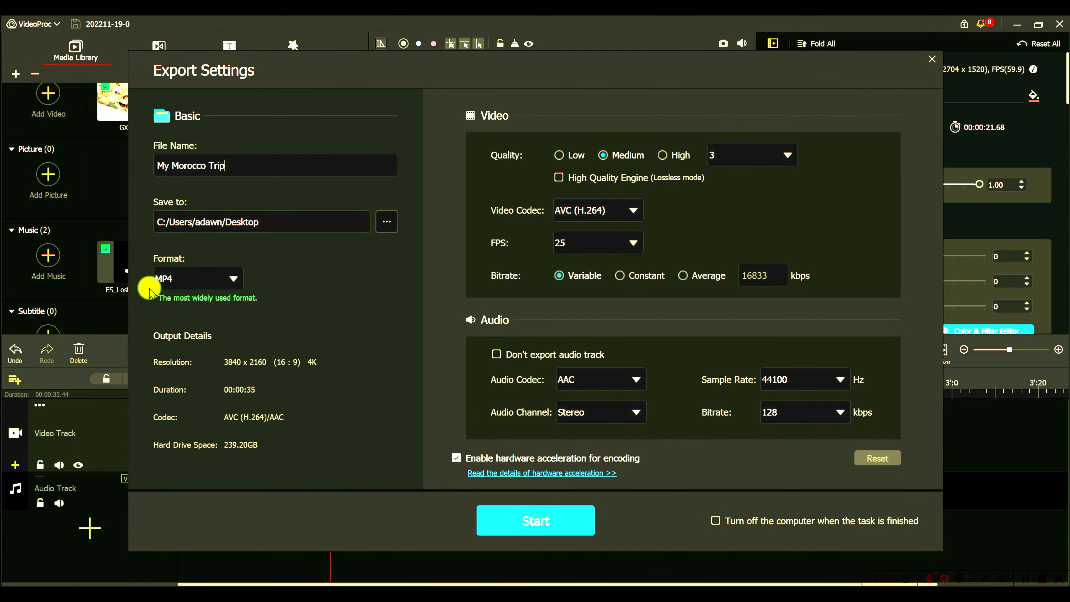
click(234, 280)
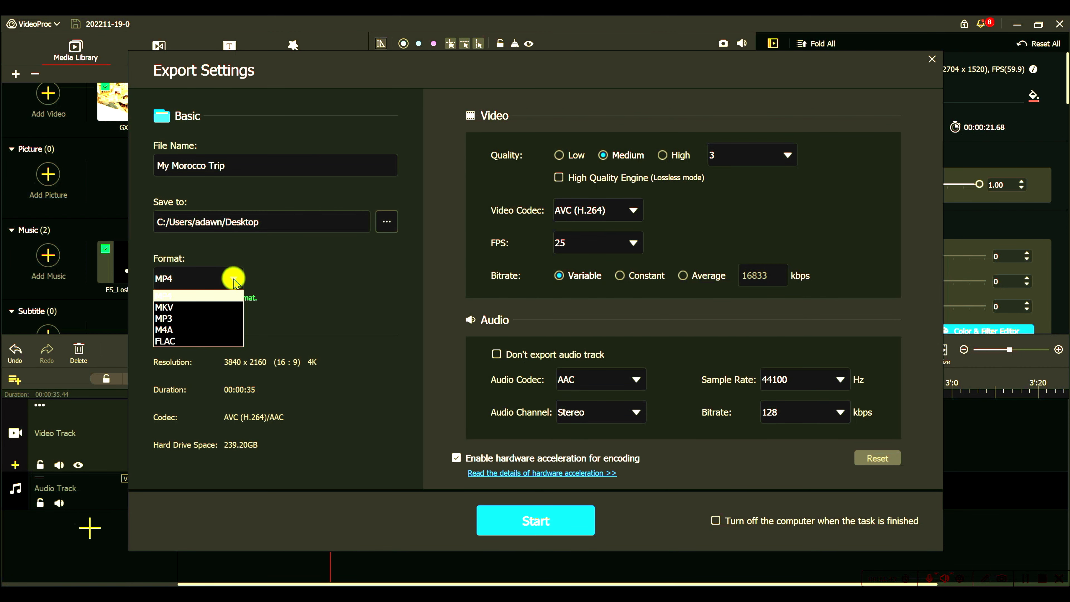
click(316, 293)
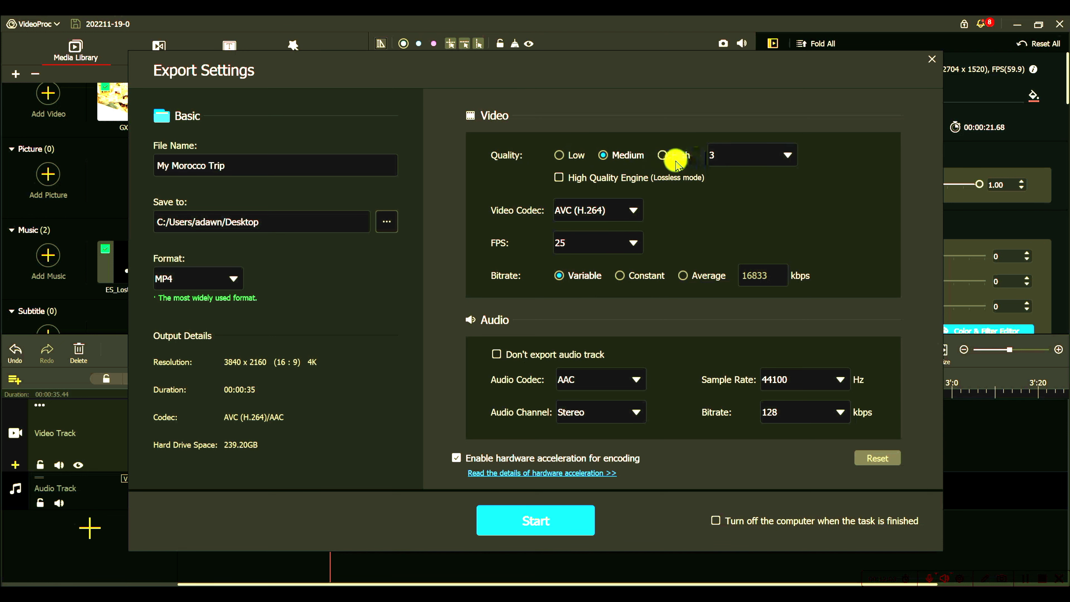
Try the High quality option and quality levels 3 and 4 for the exported video.
click(662, 157)
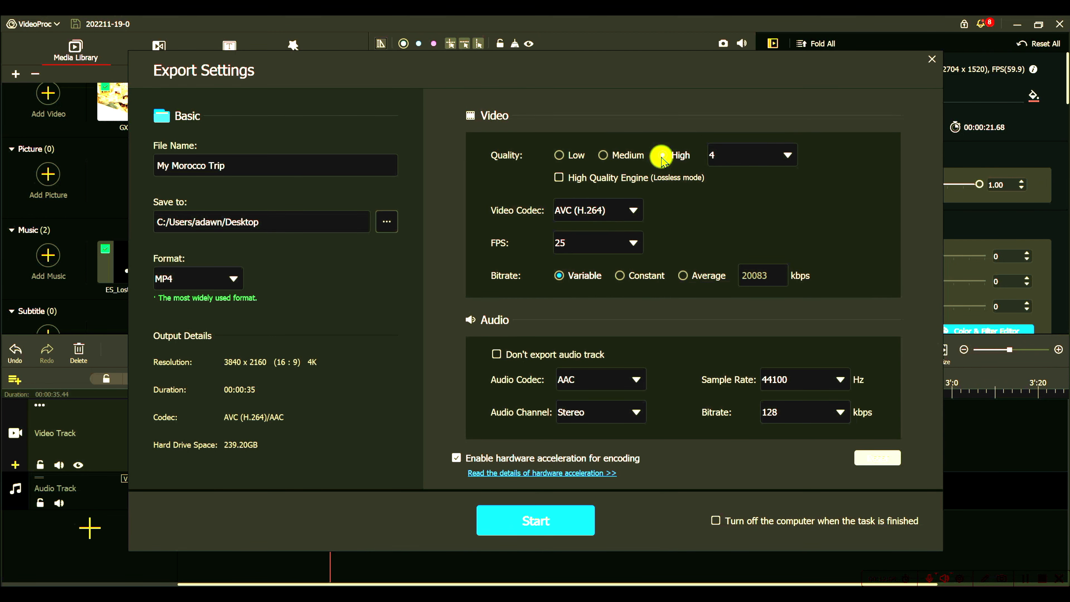
click(786, 156)
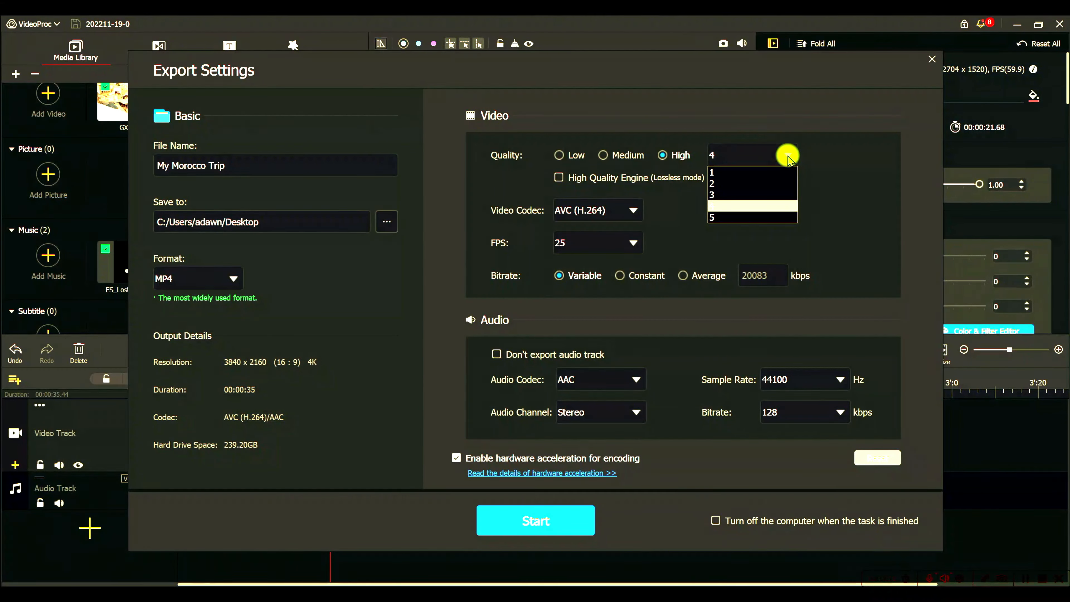
click(738, 222)
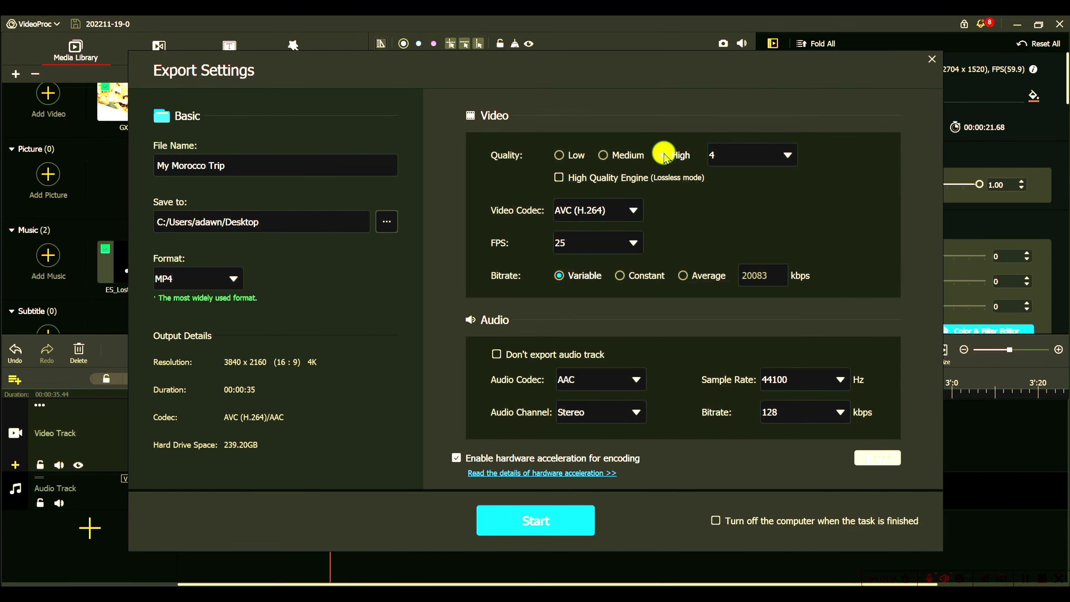
click(785, 157)
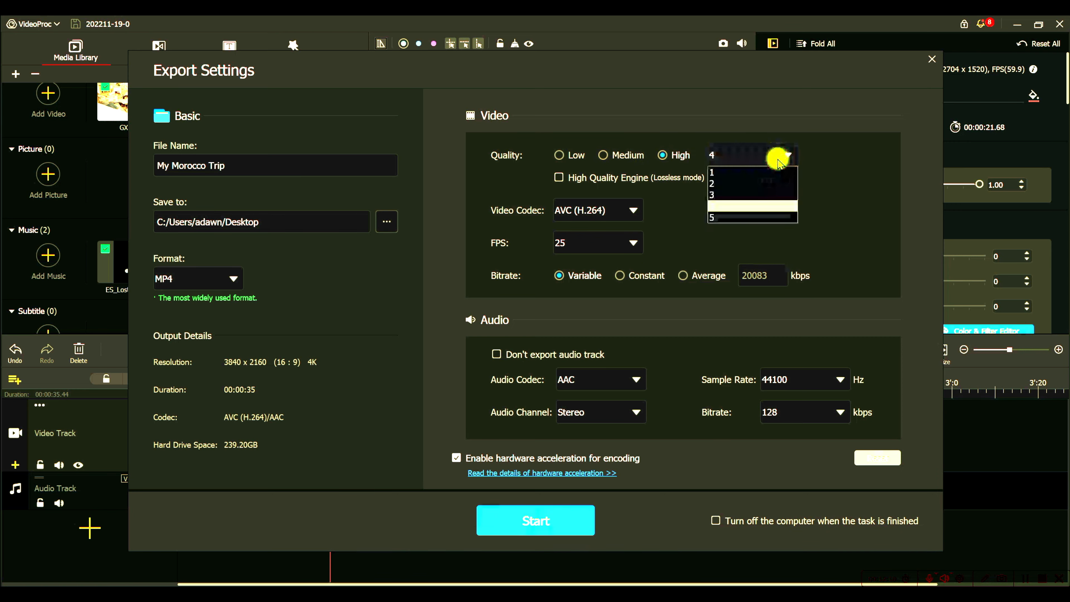
click(748, 195)
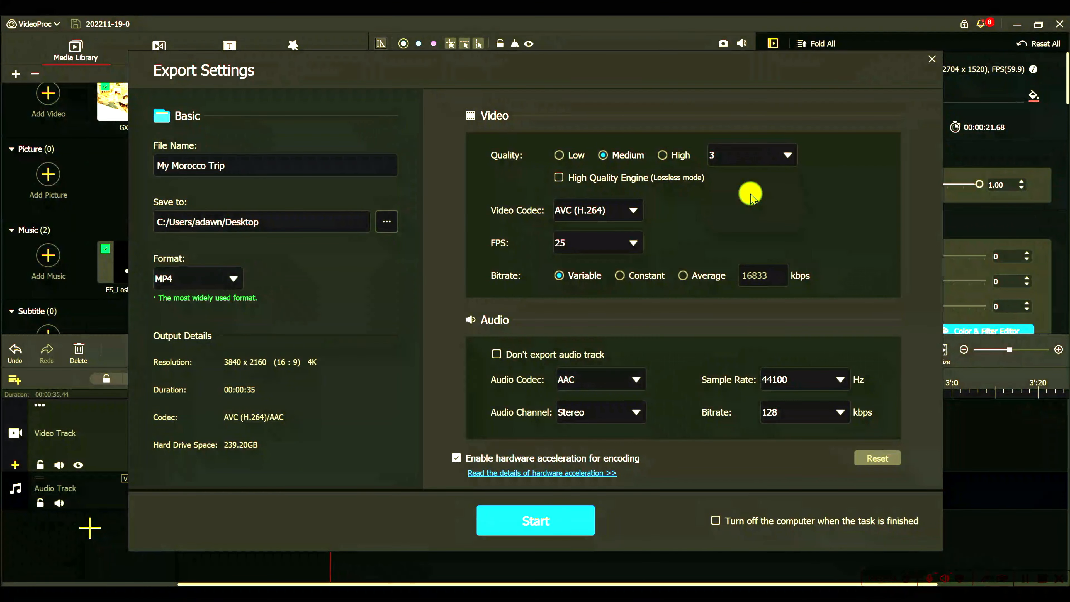
click(781, 155)
click(748, 204)
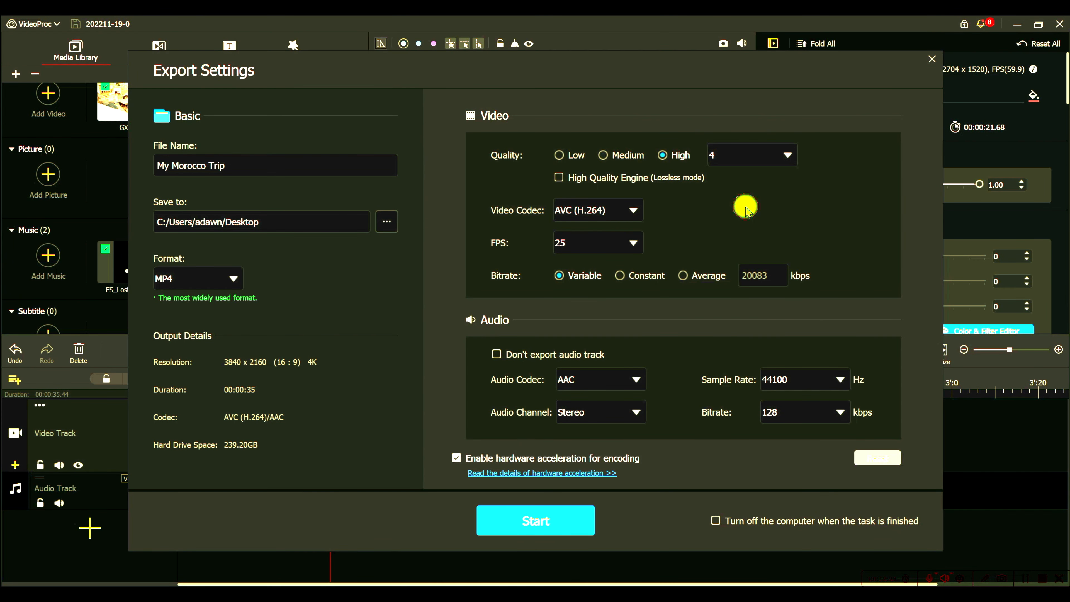
Set the export video quality to 5 with the High Quality Engine enabled and the HEVC (H.265) codec.
click(786, 155)
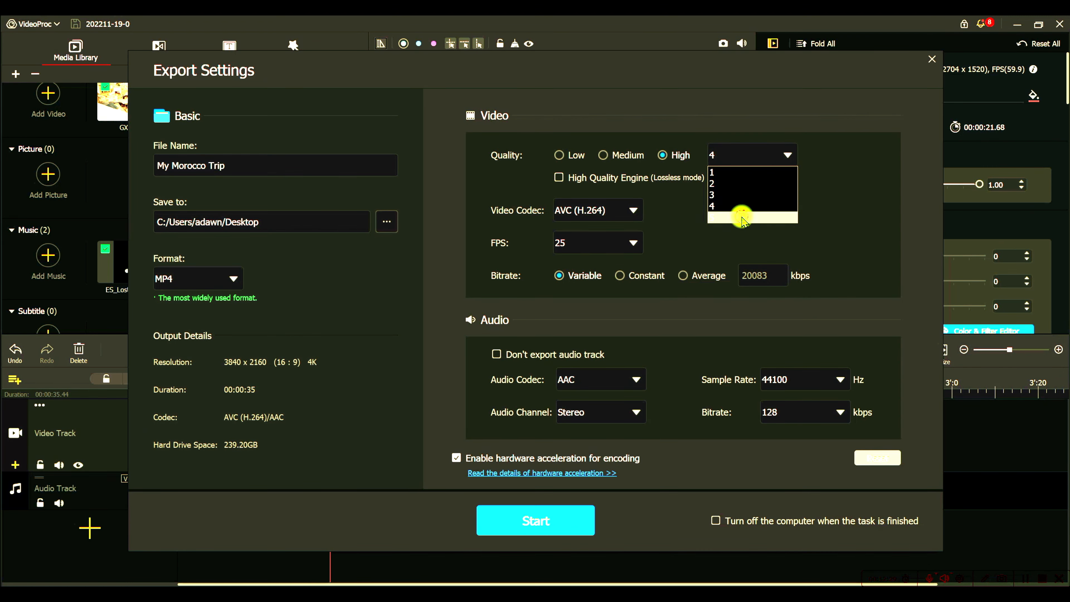
click(742, 217)
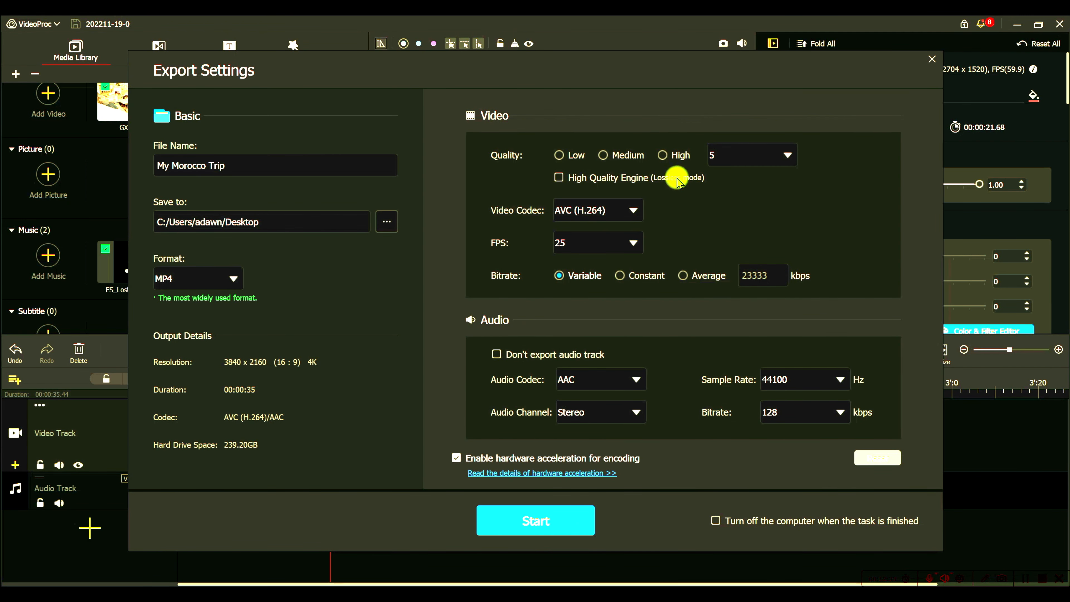
click(559, 178)
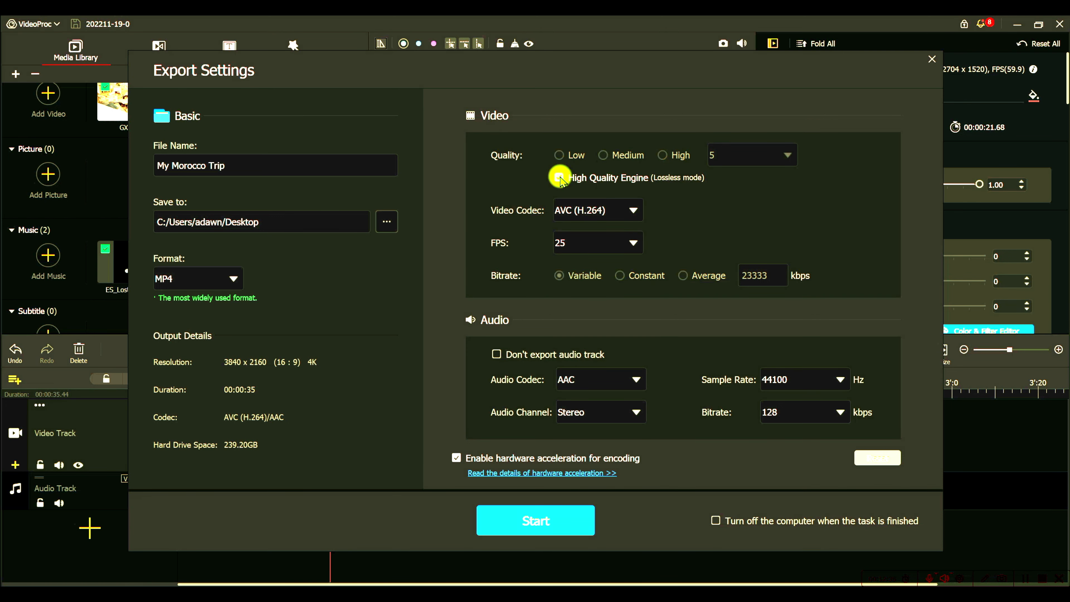
click(632, 211)
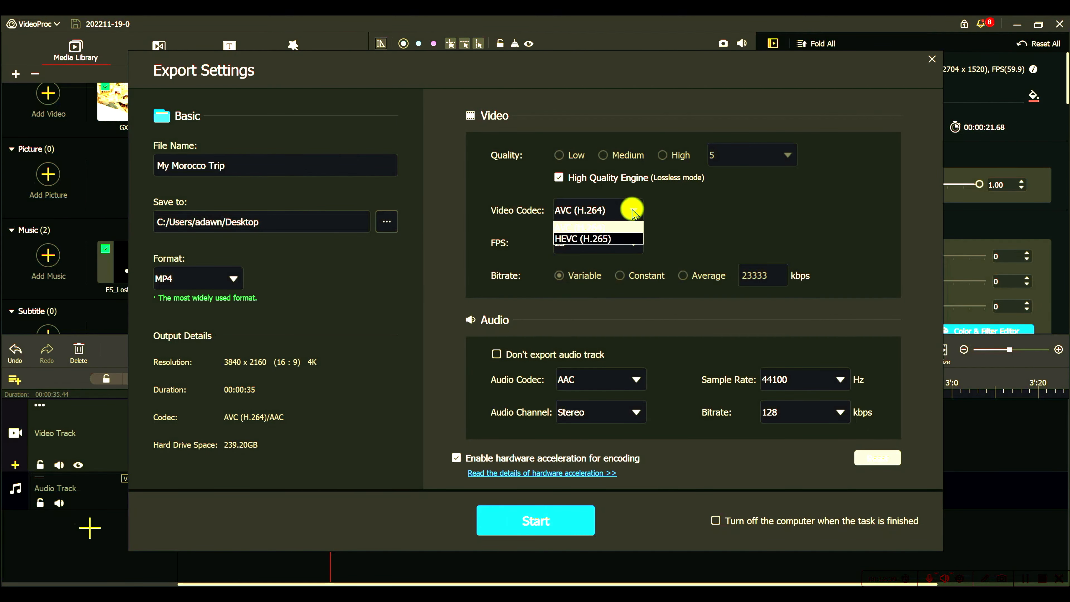
click(597, 238)
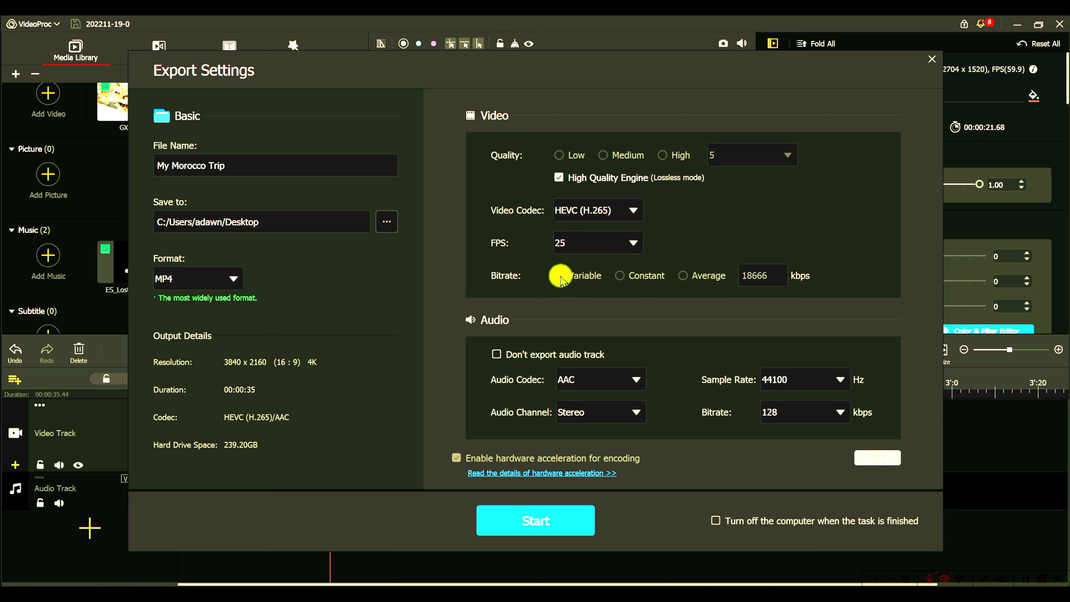
Try to switch the video bitrate mode to Constant and edit the bitrate value.
click(617, 276)
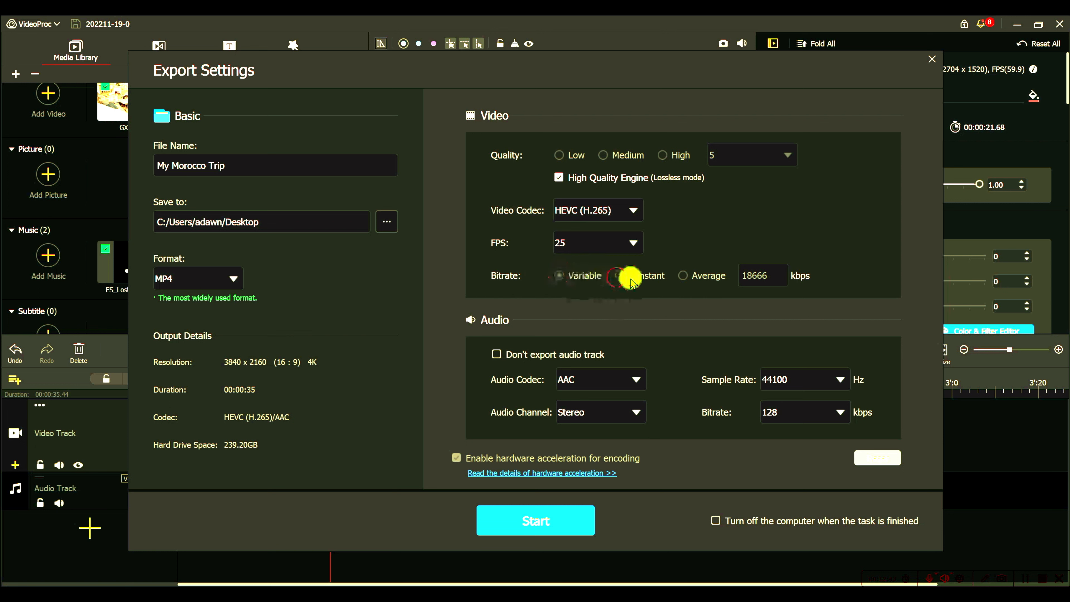
double_click(757, 276)
click(758, 278)
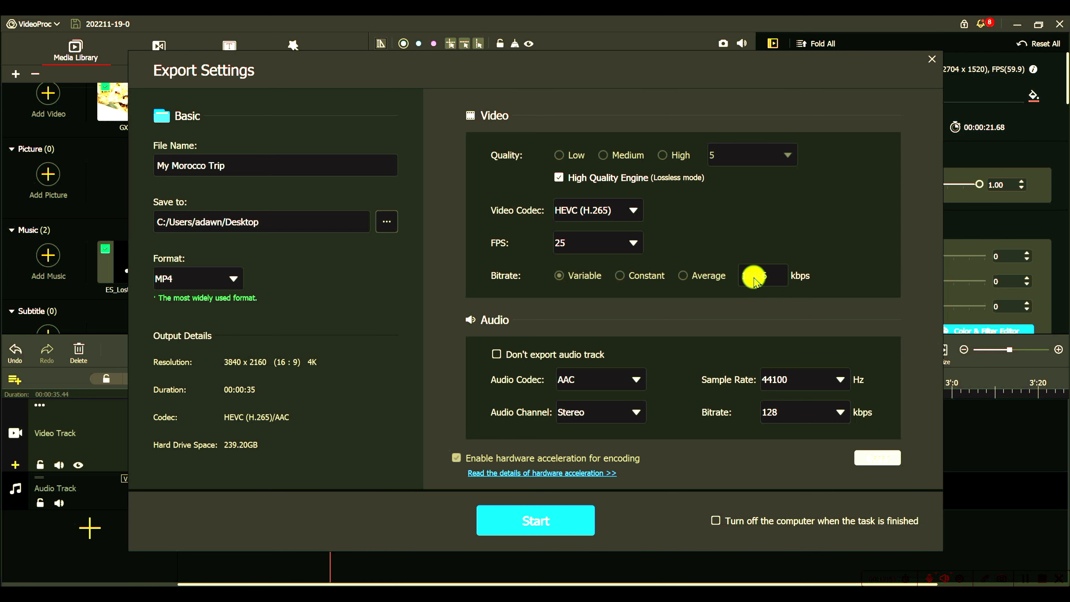
Set the video bitrate to Average at 150000 kbps, turning the High Quality Engine off only while switching the bitrate mode.
click(560, 178)
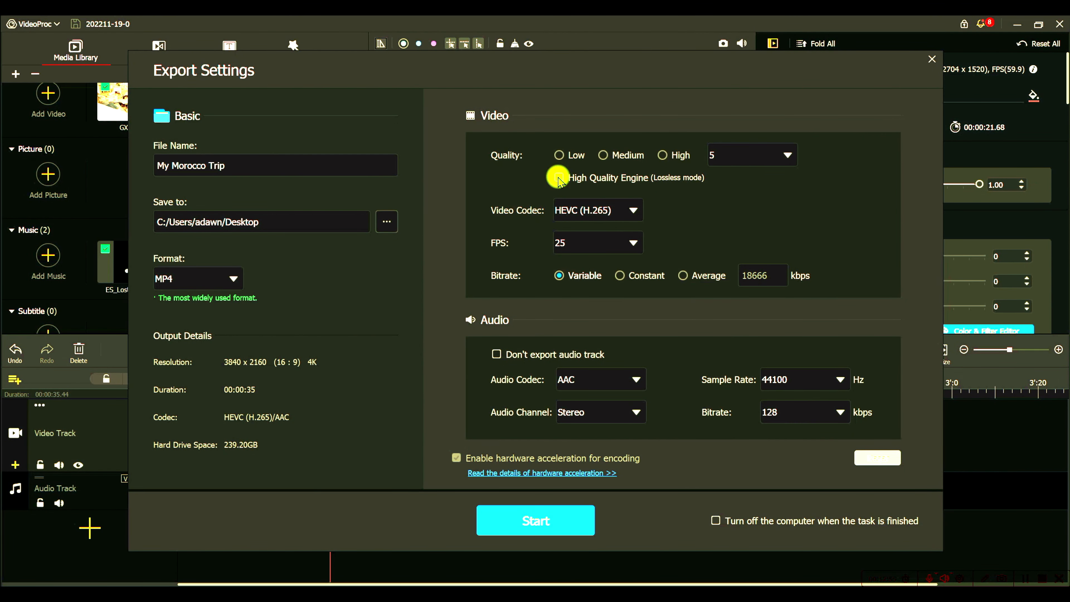
click(685, 277)
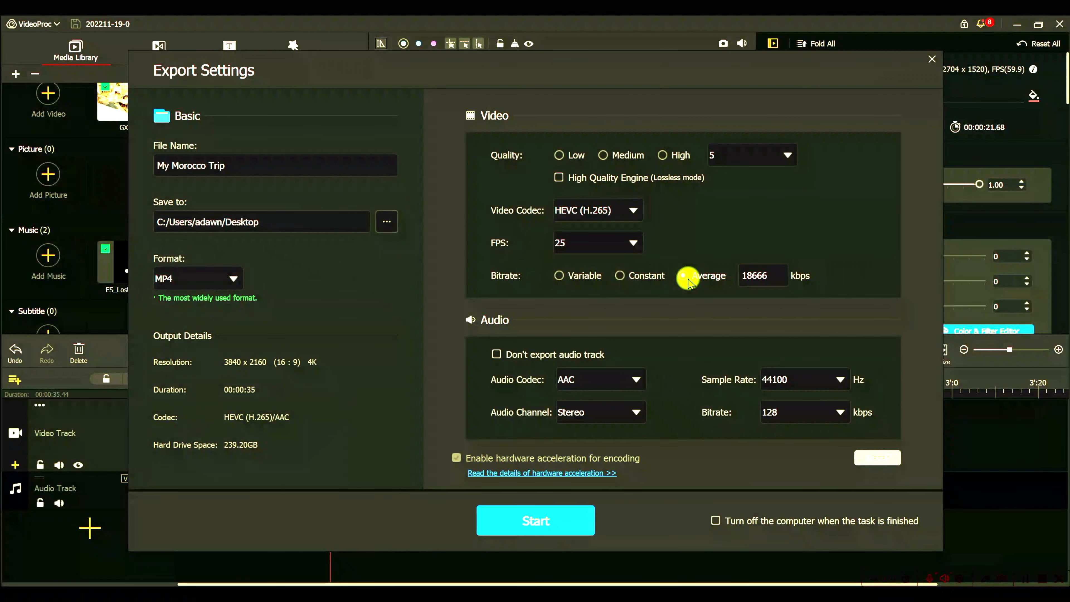
click(559, 178)
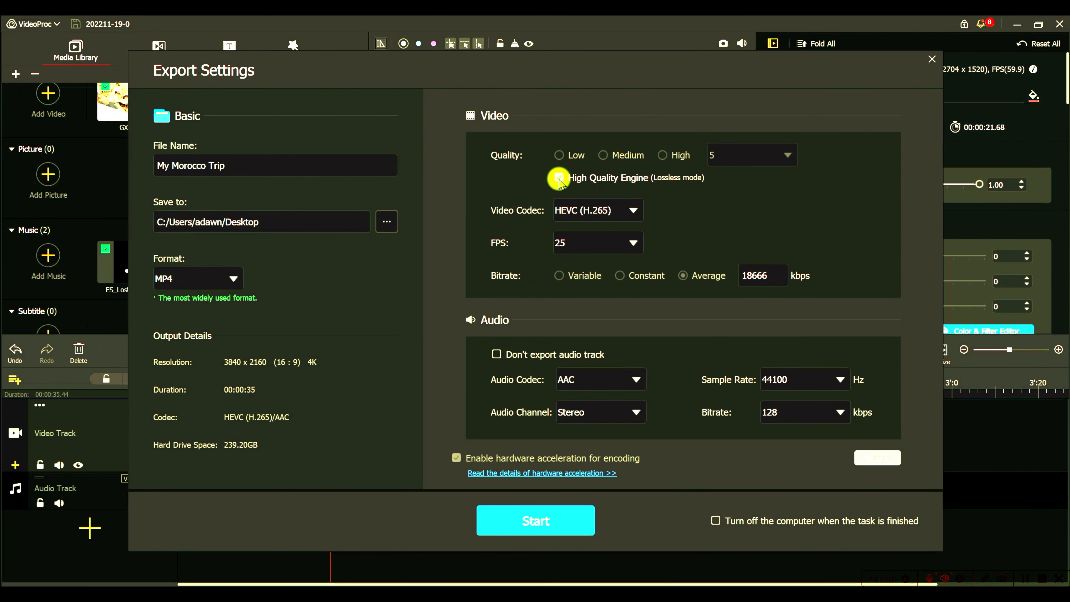
double_click(755, 275)
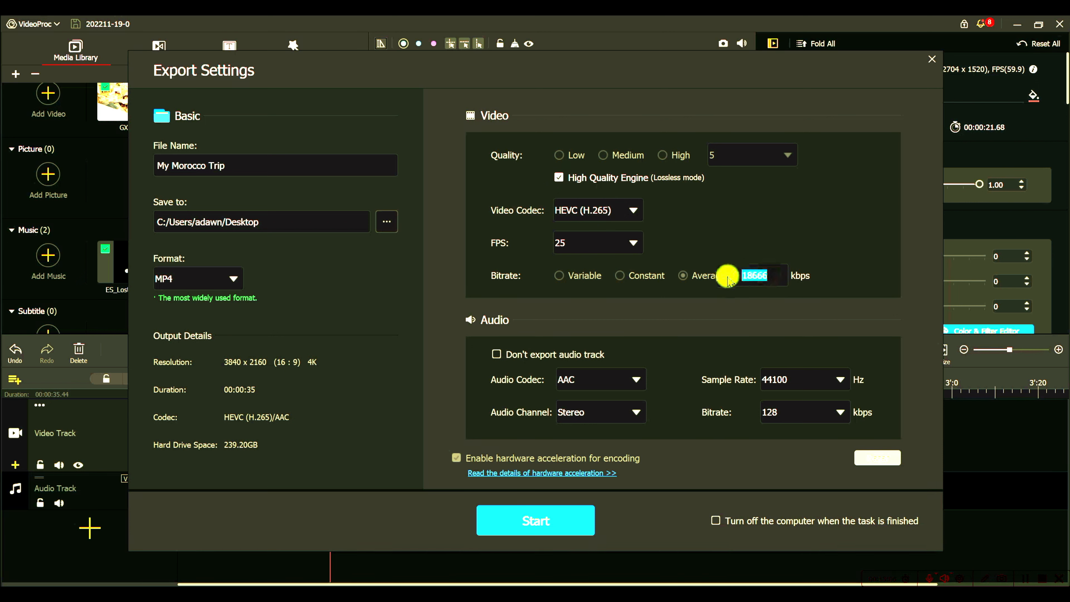
text(150000)
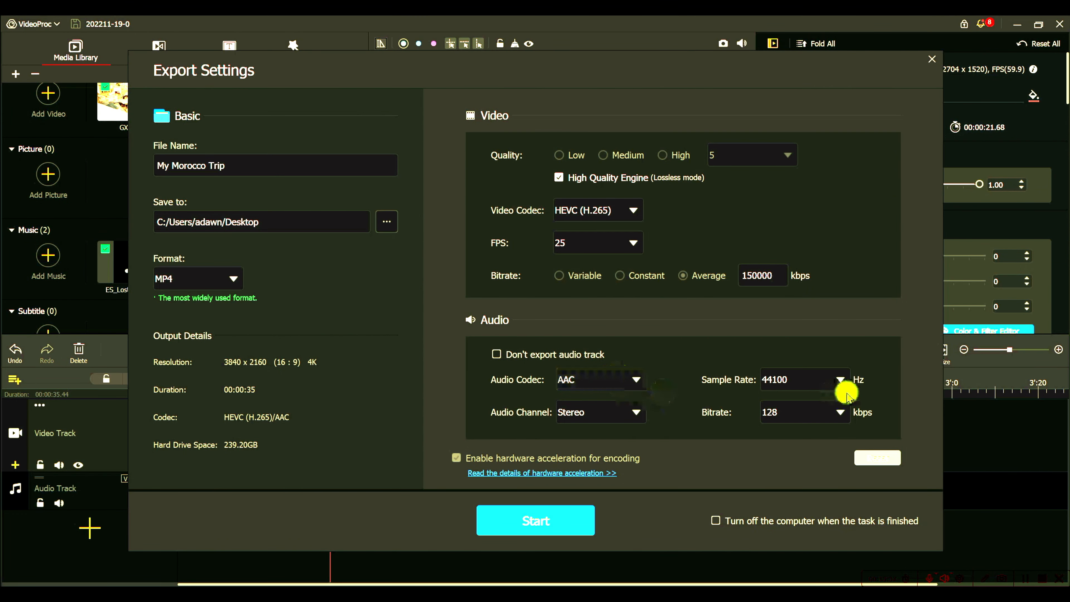
Set the export's audio sample rate to 48000 Hz and the audio bitrate to 320 kbps.
click(839, 380)
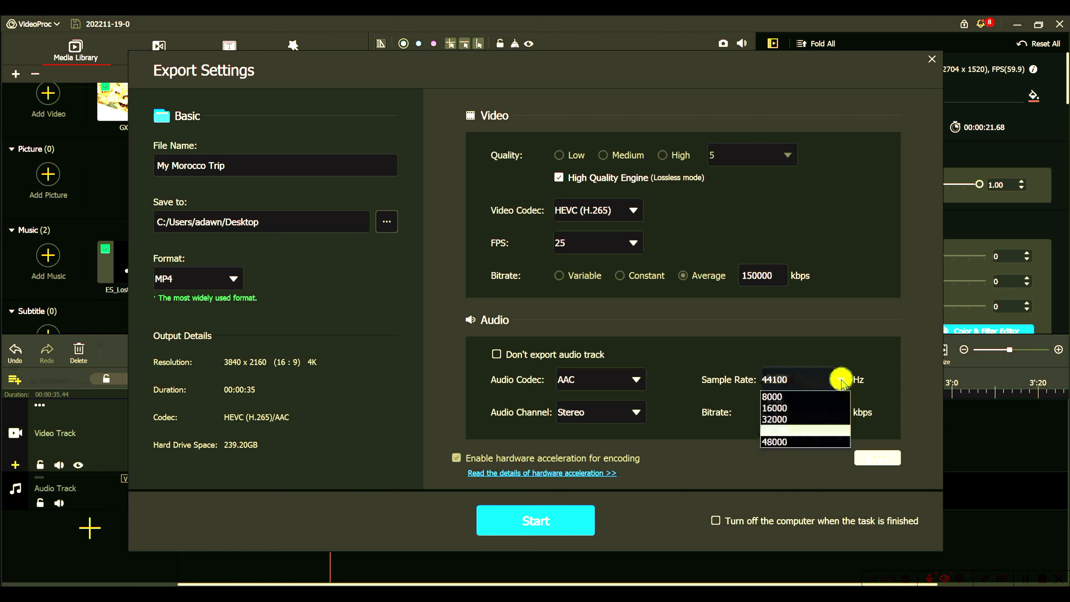
click(793, 442)
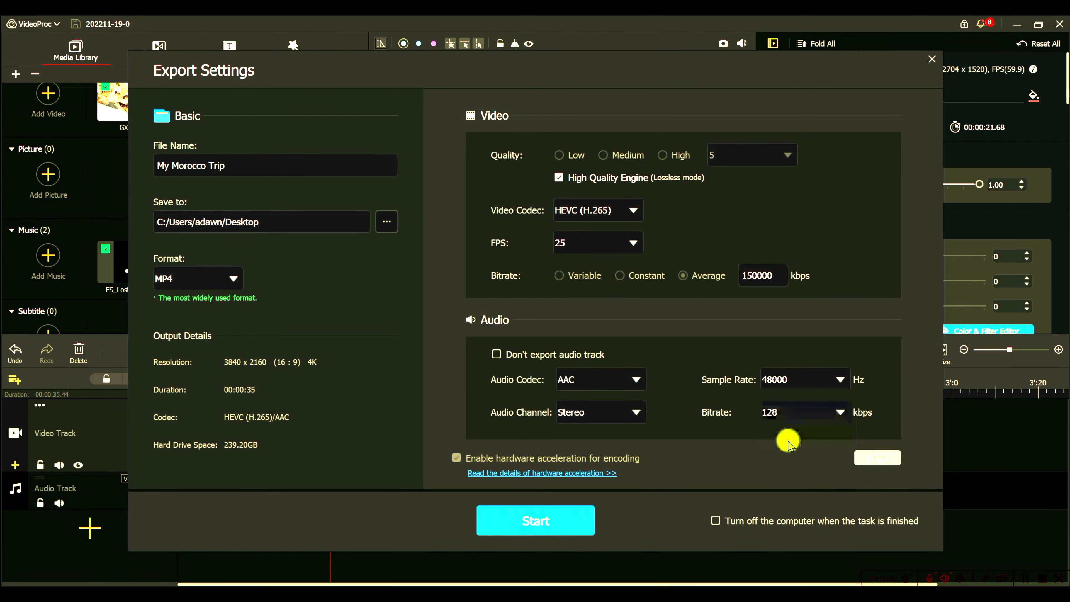
click(846, 413)
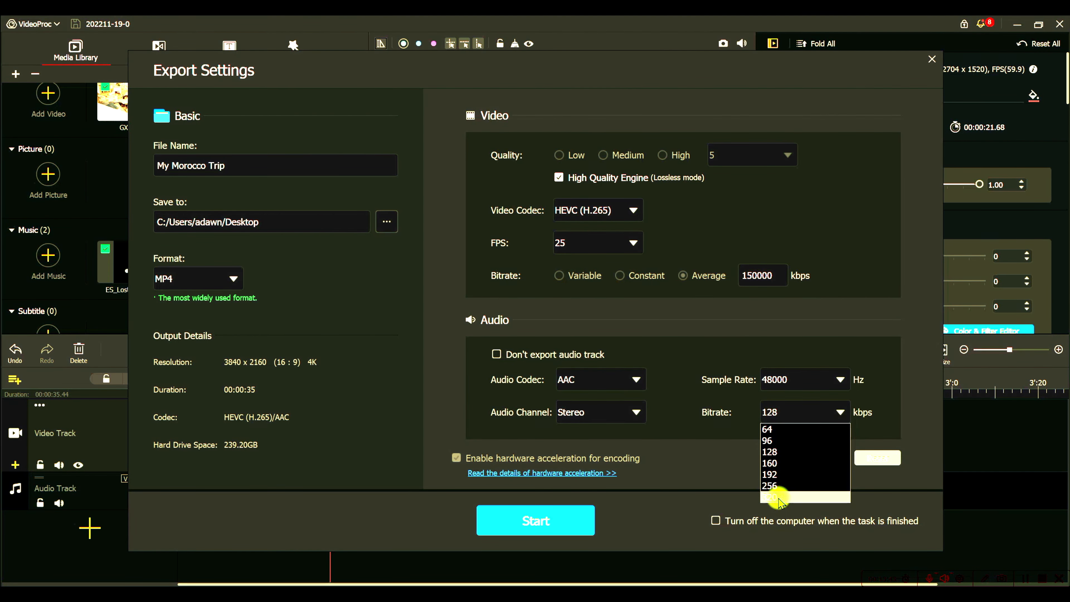
click(779, 498)
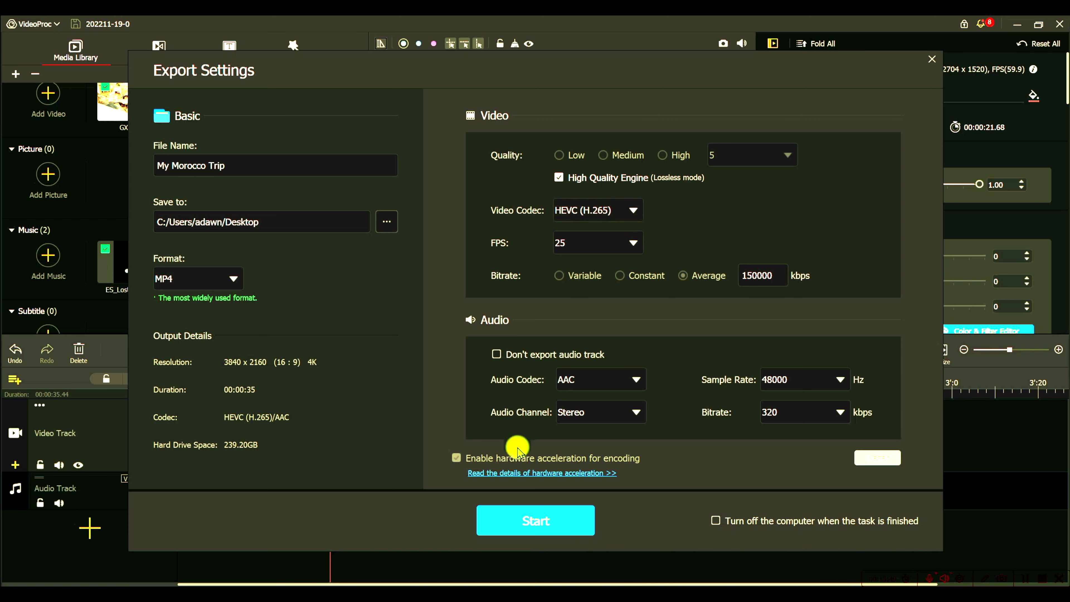
Start exporting My Morocco Trip with the configured video and audio settings.
click(524, 523)
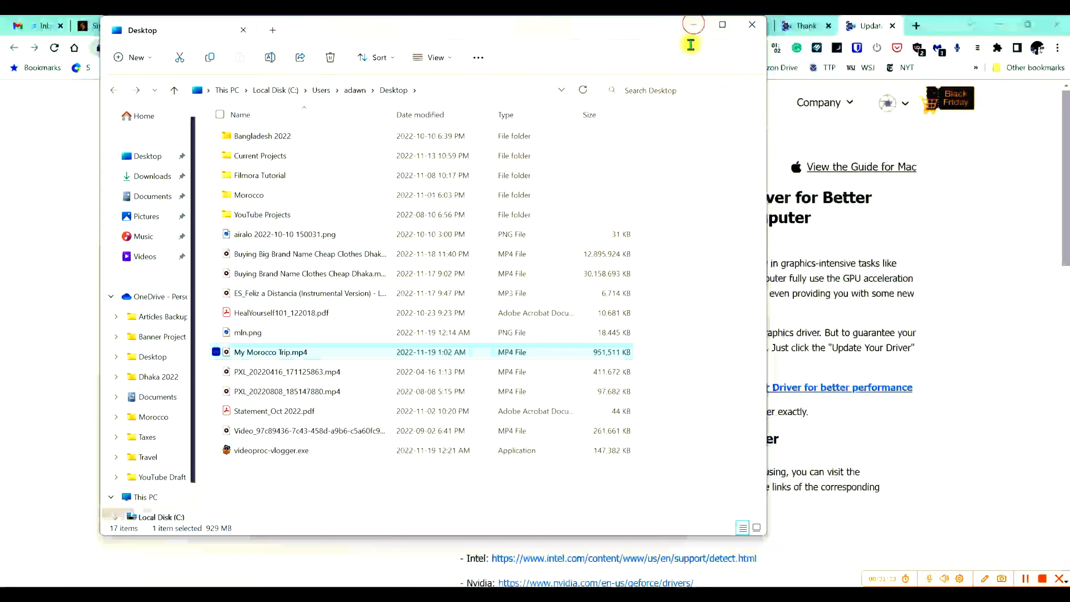
Minimize the open window to show the desktop and move the exported My Morocco Trip video file to the desktop's lower middle.
click(1000, 24)
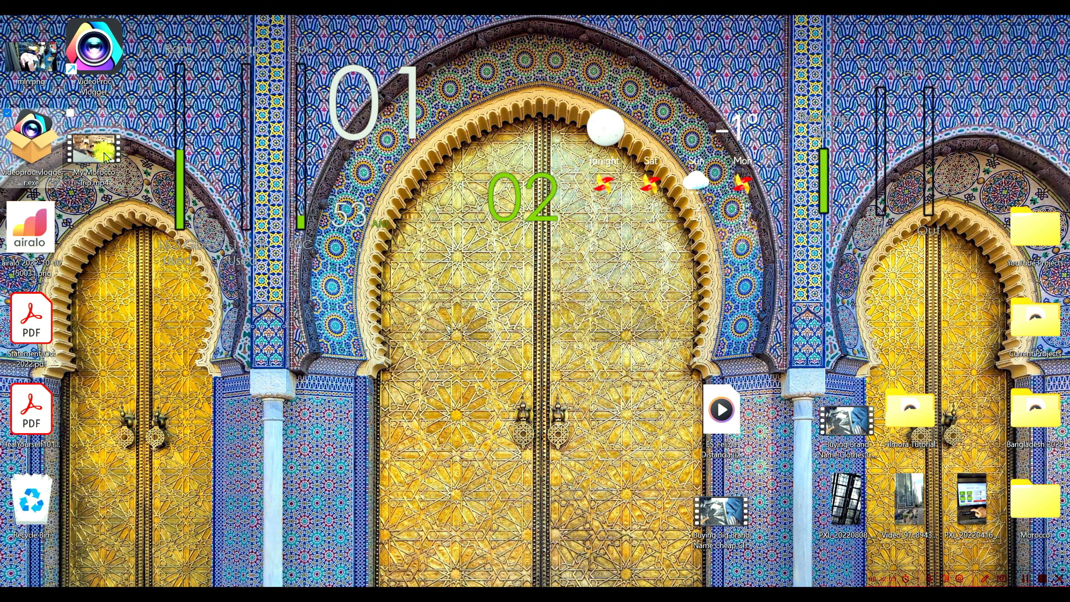
mouse_move(90, 156)
drag(204, 418, 597, 425)
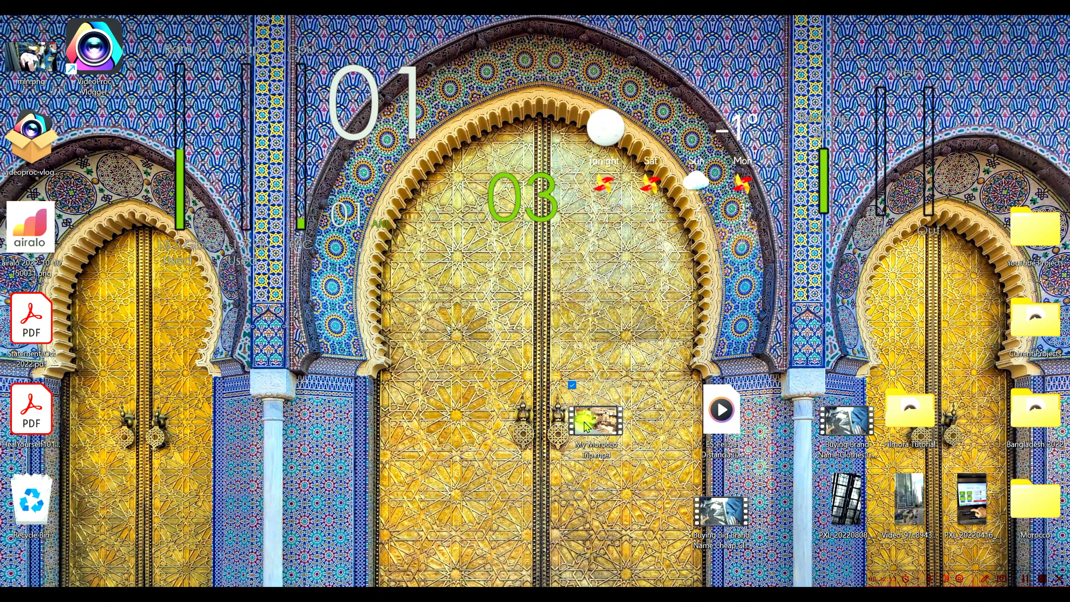
click(511, 436)
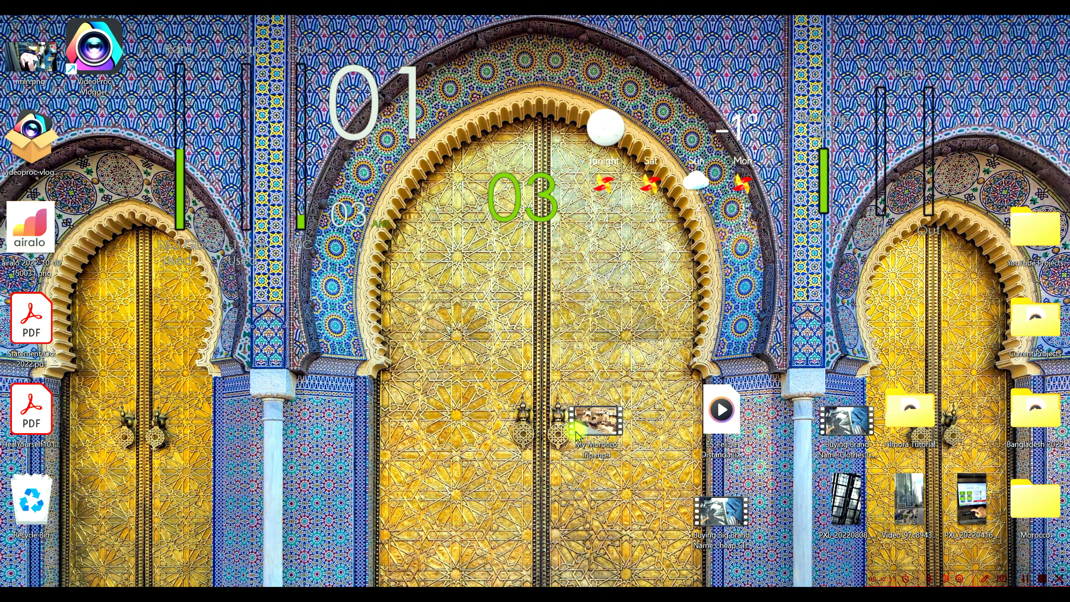
Play the exported My Morocco Trip video from the desktop, skipping ahead to 0:27 and near its end, and close the player.
mouse_move(594, 426)
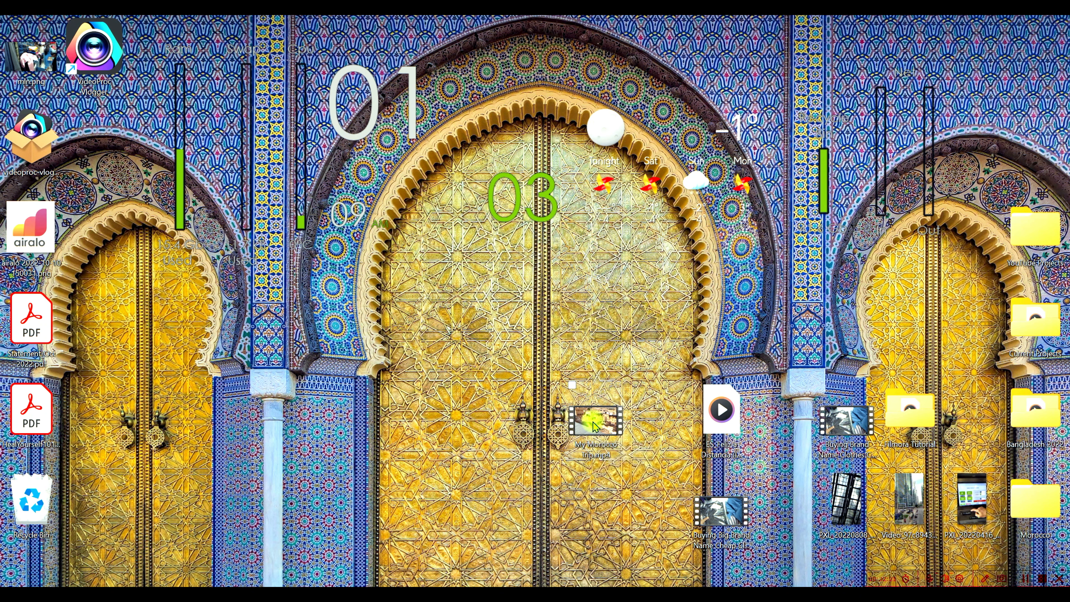
click(595, 426)
double_click(595, 426)
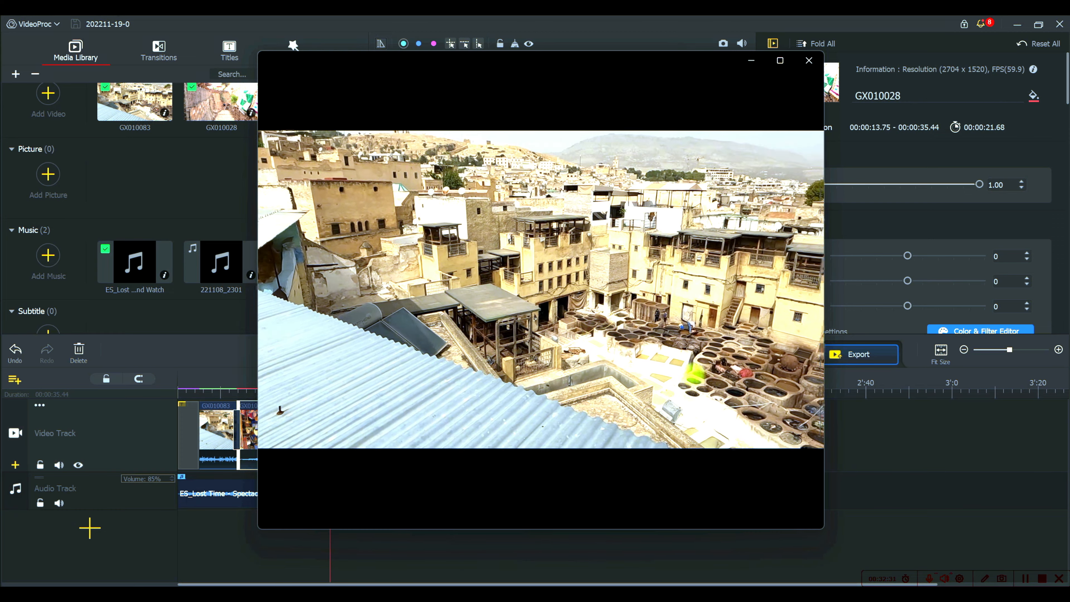
mouse_move(499, 455)
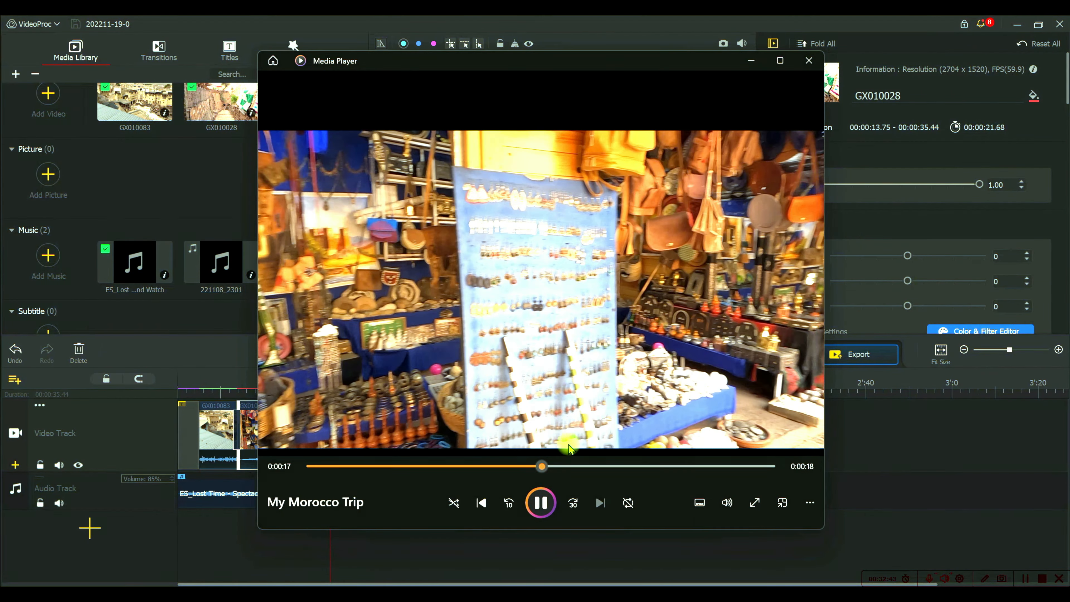
click(665, 467)
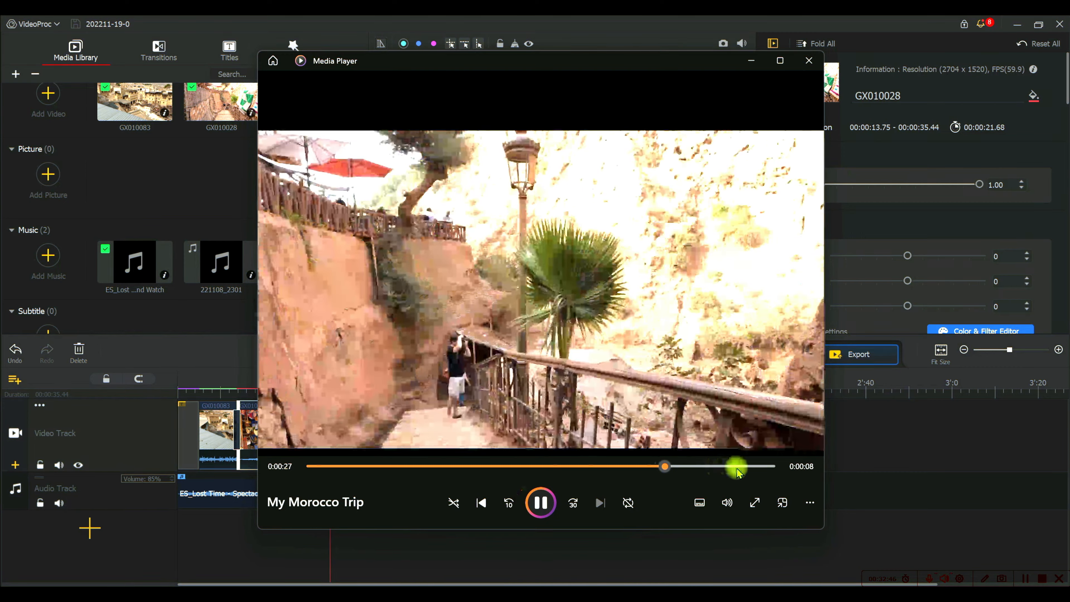
click(737, 467)
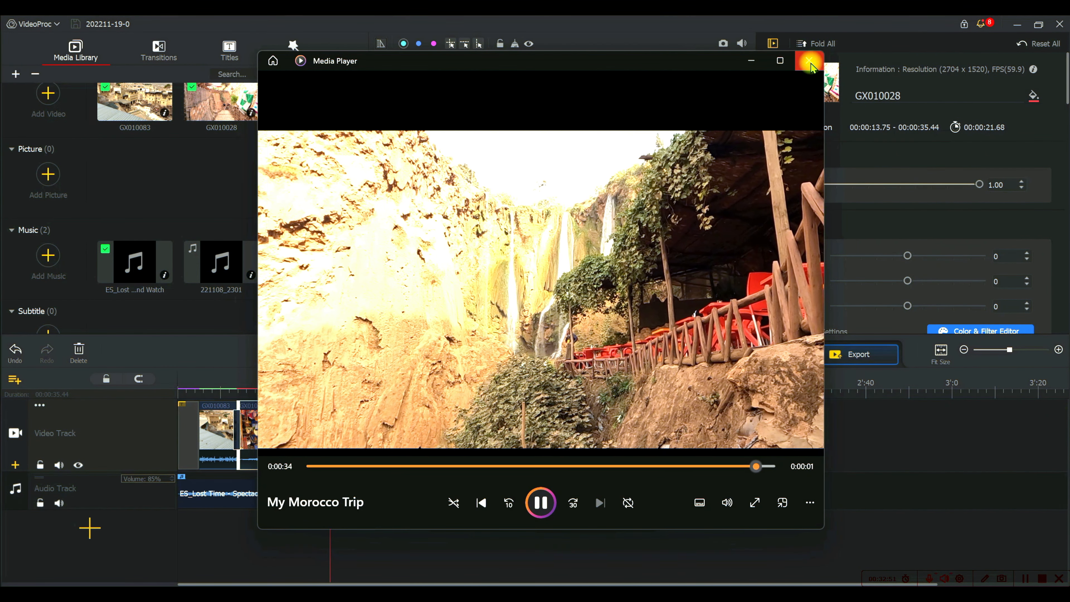
click(809, 63)
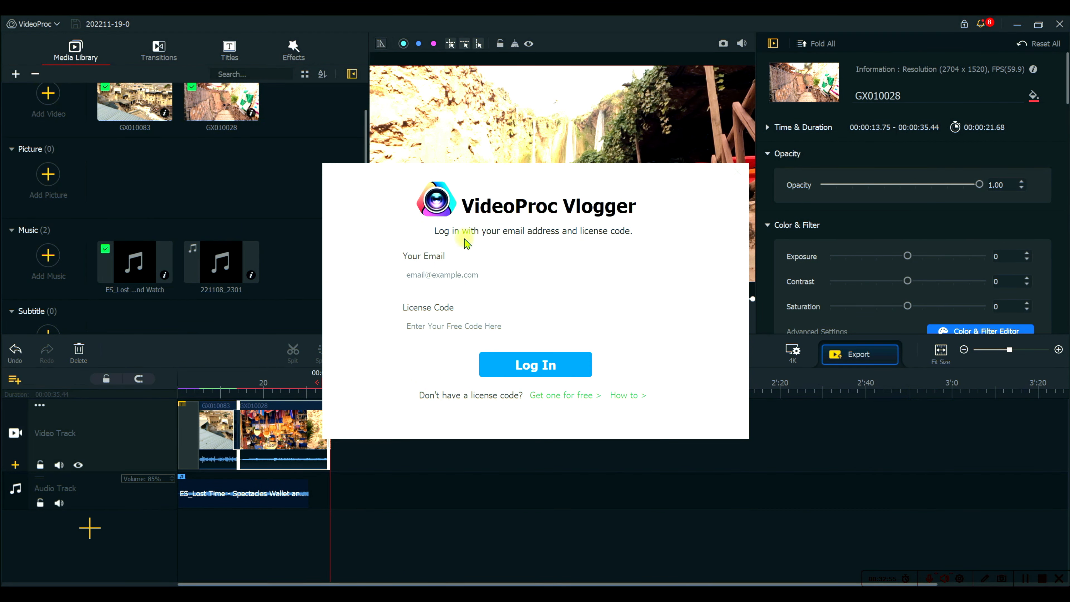
Switch the VideoProc Vlogger login dialog to the free license code request form and move it clear of the video preview.
click(563, 396)
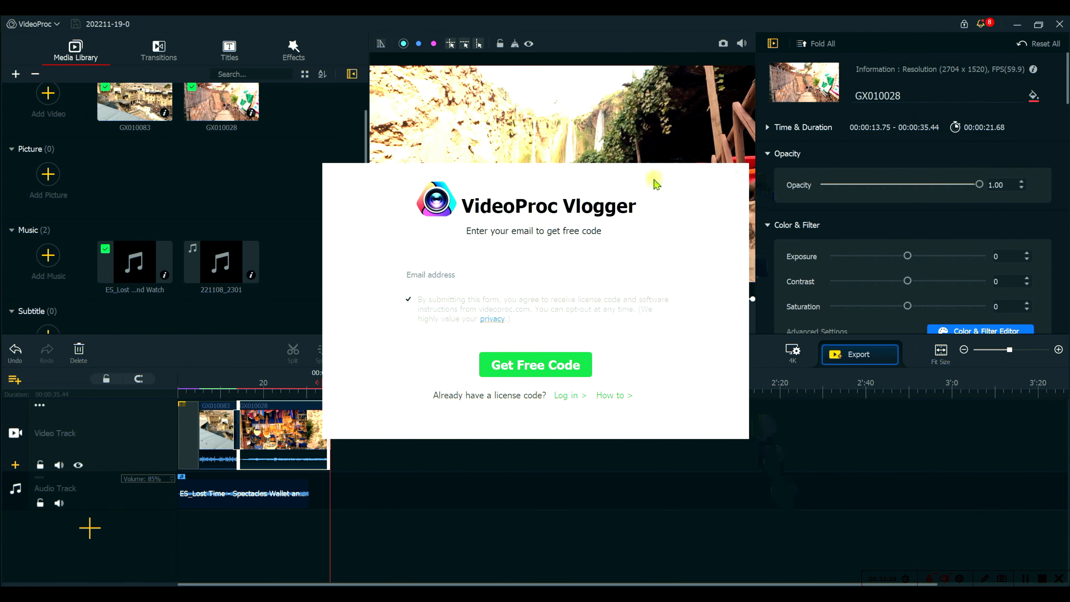
drag(623, 174, 1010, 307)
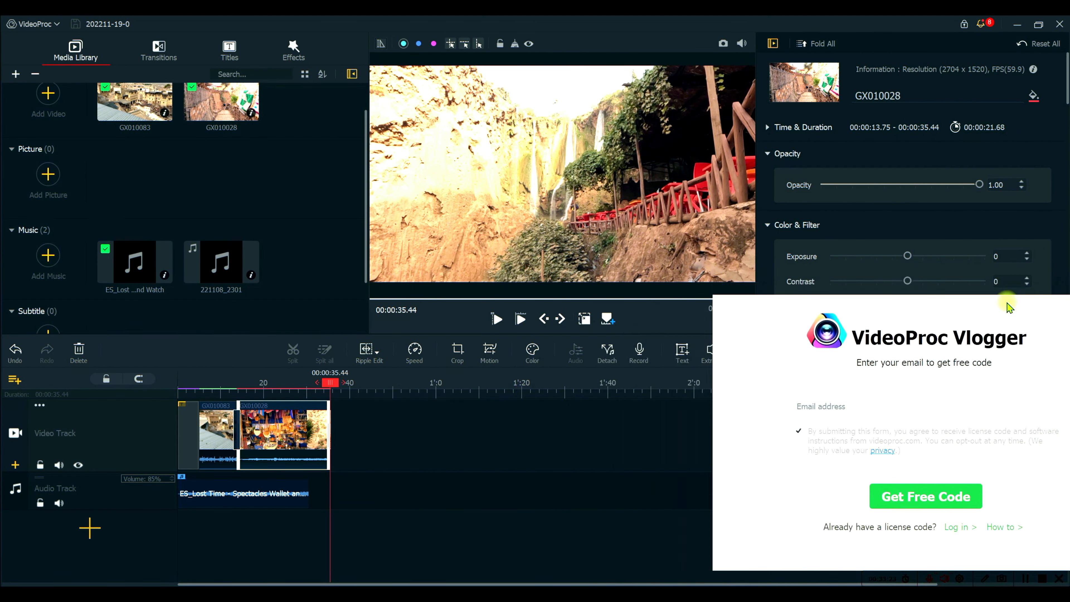